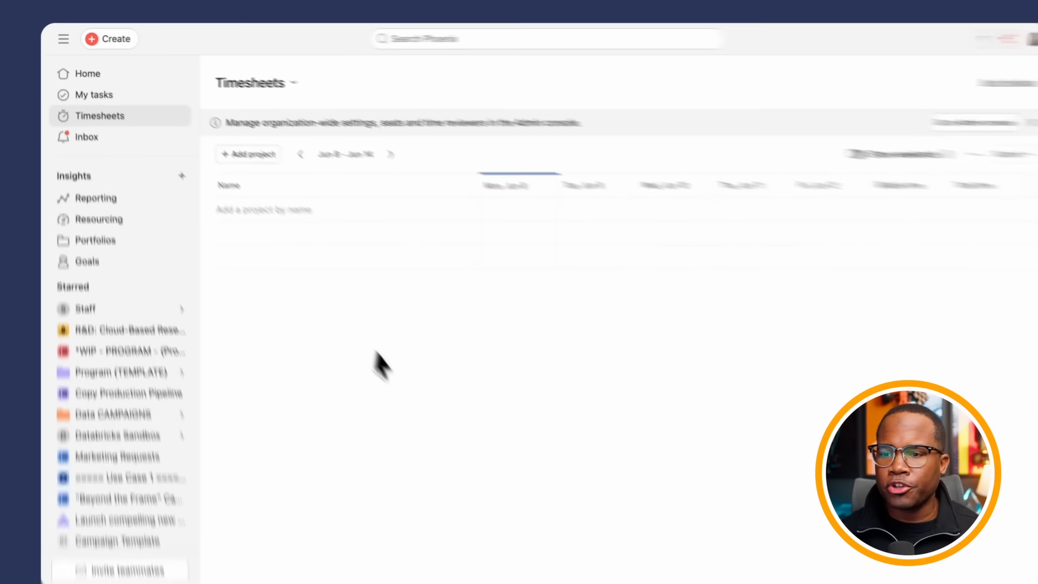
Open the organization's Timesheets & Resourcing settings in the admin console.
{"action": "left_click", "coordinate": [981, 37]}
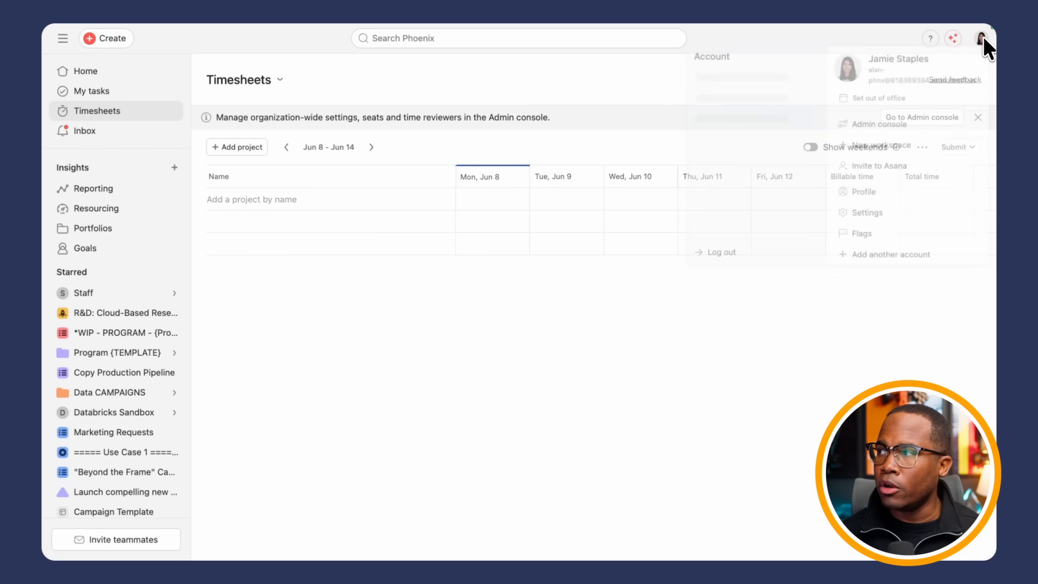
{"action": "left_click", "coordinate": [841, 130]}
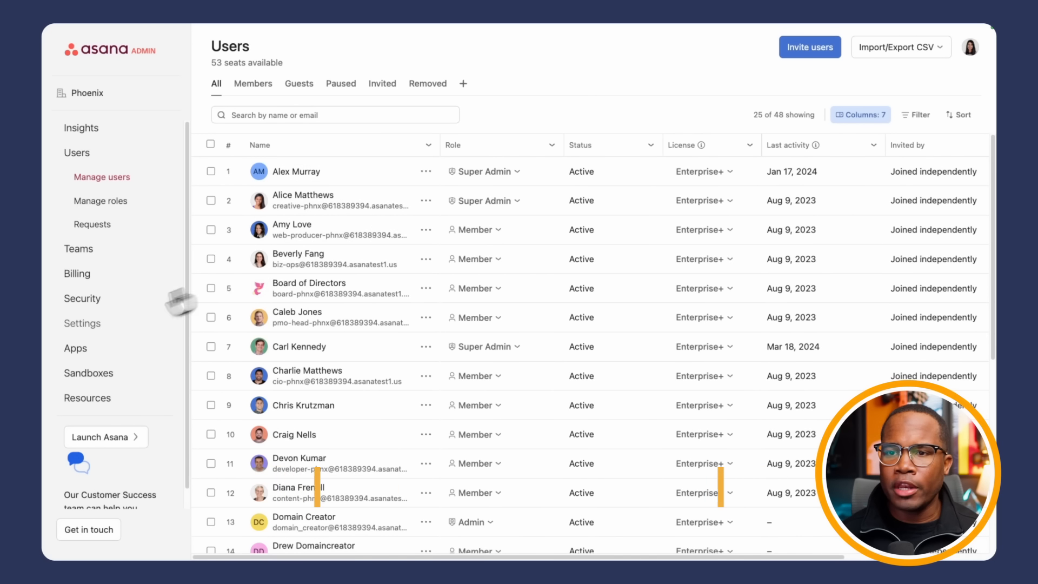
{"action": "left_click", "coordinate": [97, 323]}
{"action": "scroll", "coordinate": [464, 299], "scroll_direction": "down", "scroll_amount": 2}
{"action": "scroll", "coordinate": [463, 300], "scroll_direction": "down", "scroll_amount": 6}
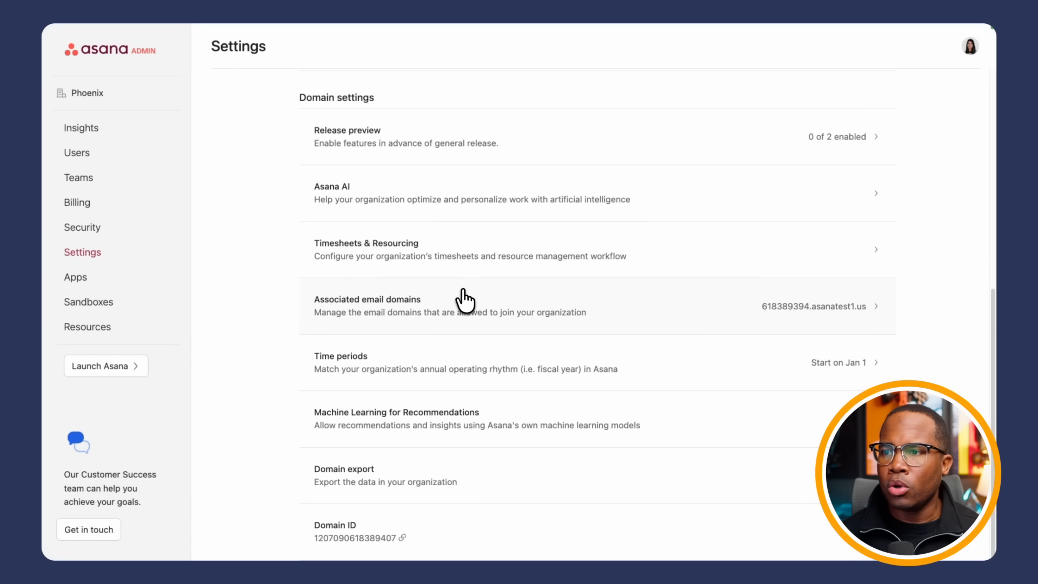
{"action": "left_click", "coordinate": [438, 254]}
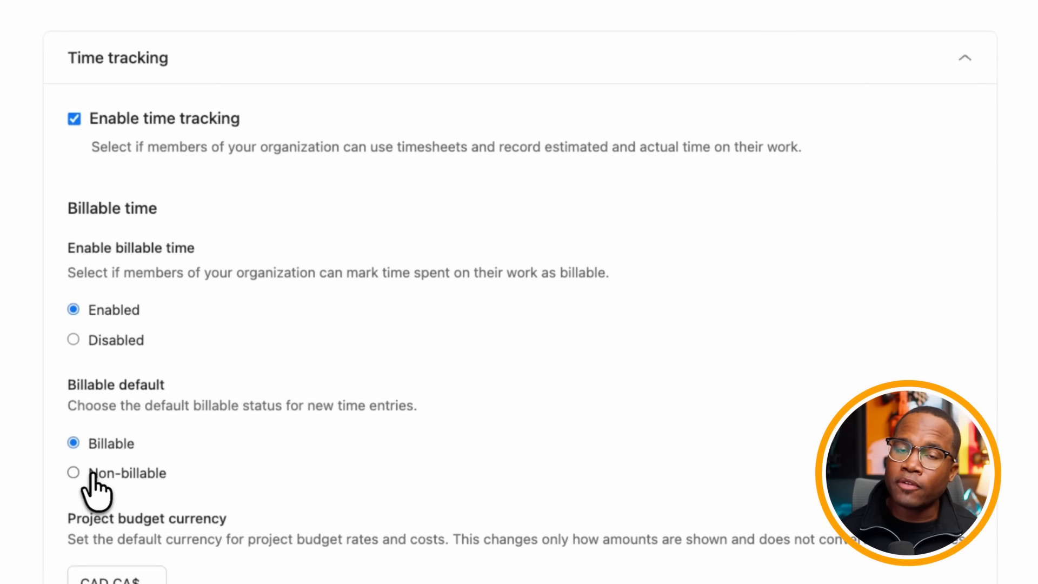
Review the time tracking settings, including billable time, project budget currency options, approval process, submission reminders and future time logging.
{"action": "scroll", "coordinate": [92, 475], "scroll_direction": "down", "scroll_amount": 5}
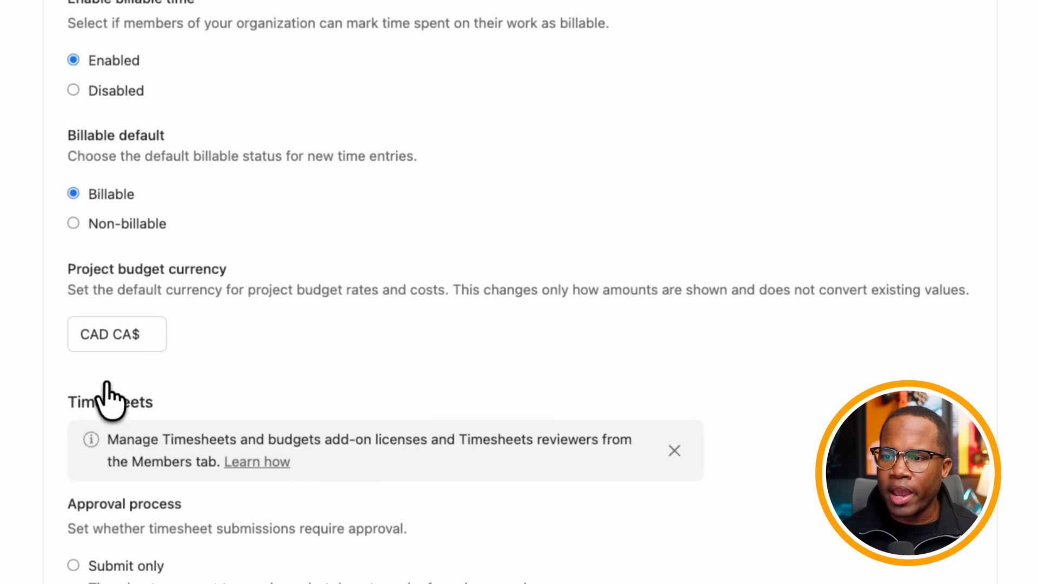
{"action": "left_click", "coordinate": [113, 339]}
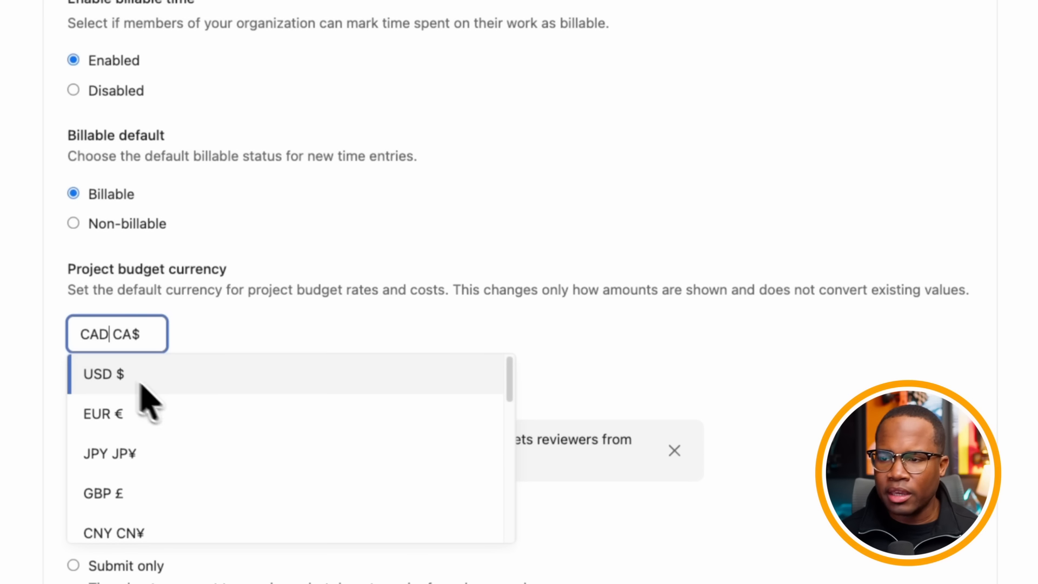
{"action": "left_click", "coordinate": [57, 345]}
{"action": "scroll", "coordinate": [58, 359], "scroll_direction": "down", "scroll_amount": 5}
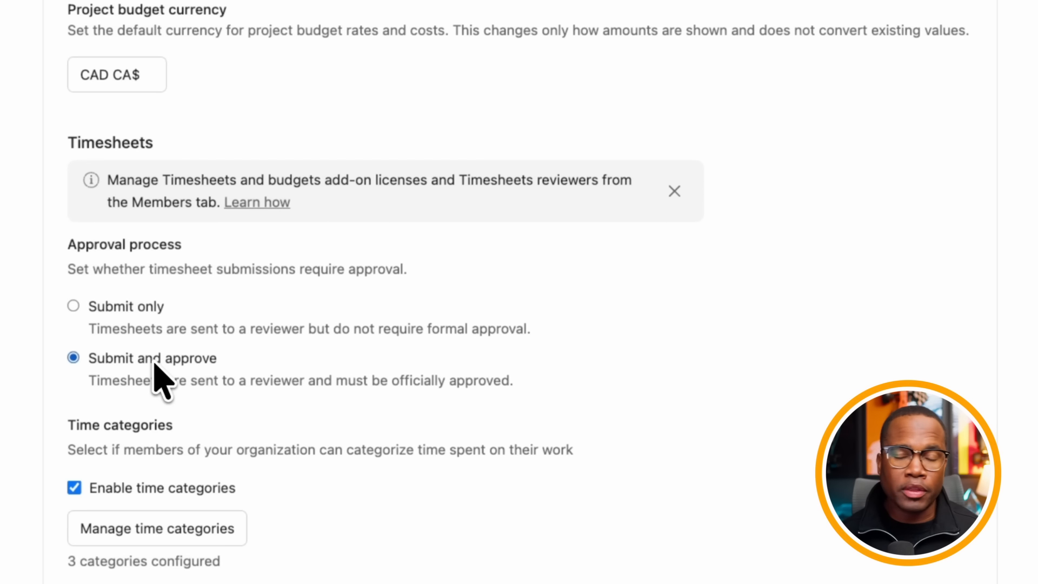
{"action": "scroll", "coordinate": [156, 381], "scroll_direction": "down", "scroll_amount": 10}
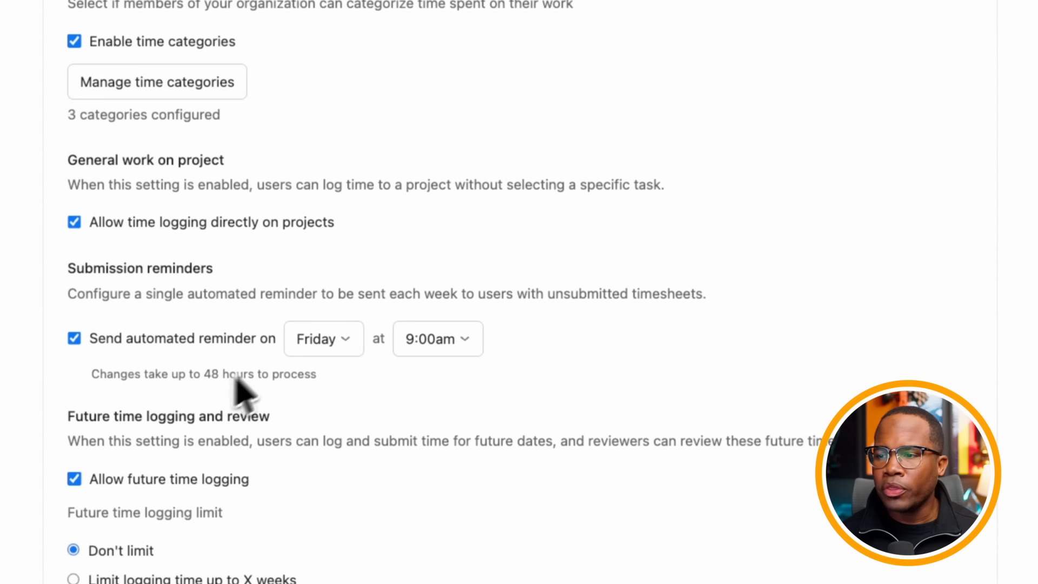
{"action": "scroll", "coordinate": [200, 353], "scroll_direction": "down", "scroll_amount": 3}
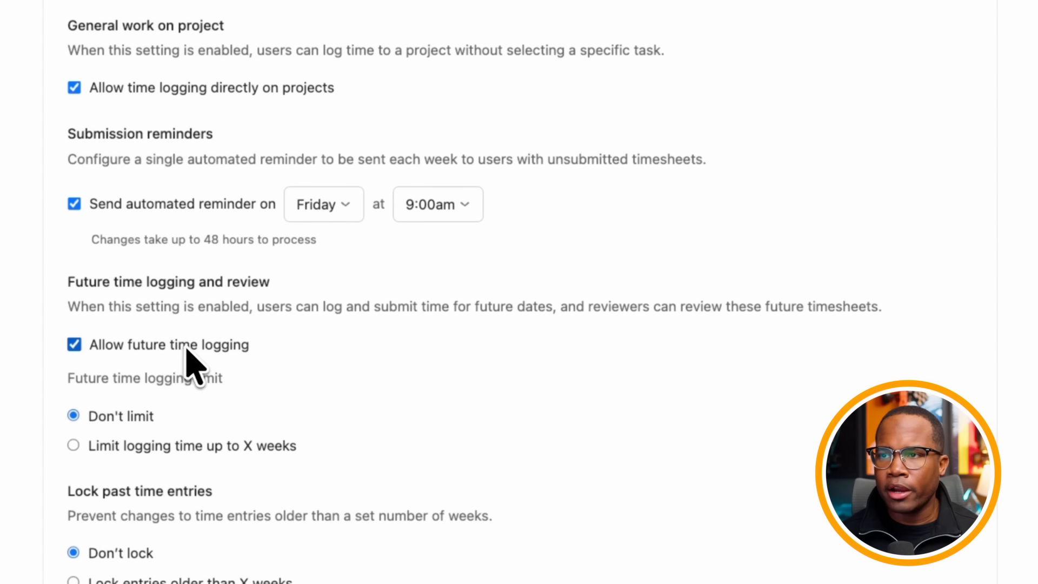
Inspect the configured time categories, and recheck the settings for direct project logging, submission reminders and future time logging.
{"action": "scroll", "coordinate": [186, 350], "scroll_direction": "up", "scroll_amount": 6}
{"action": "left_click", "coordinate": [155, 232]}
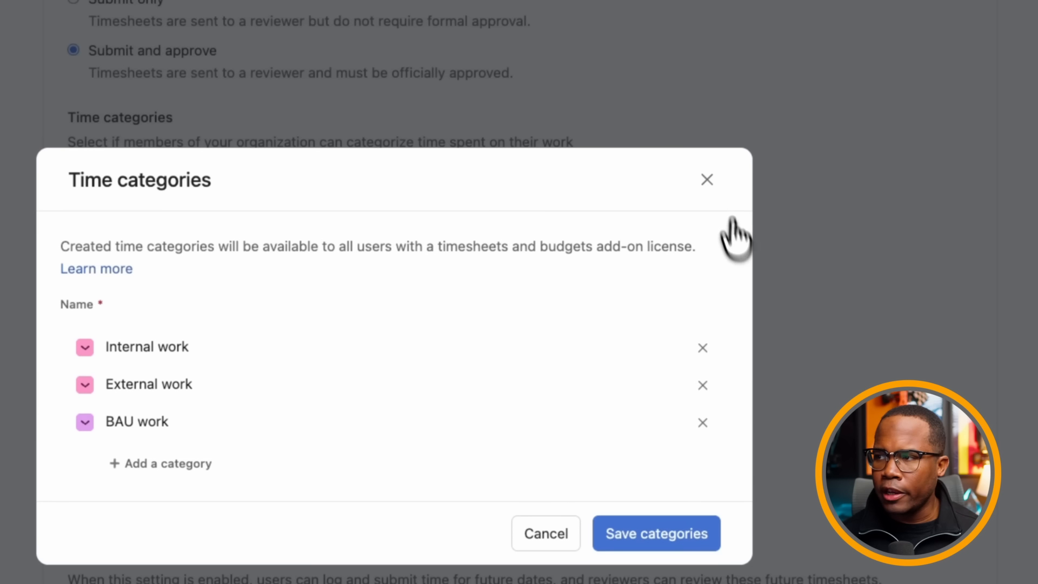
{"action": "left_click", "coordinate": [707, 179]}
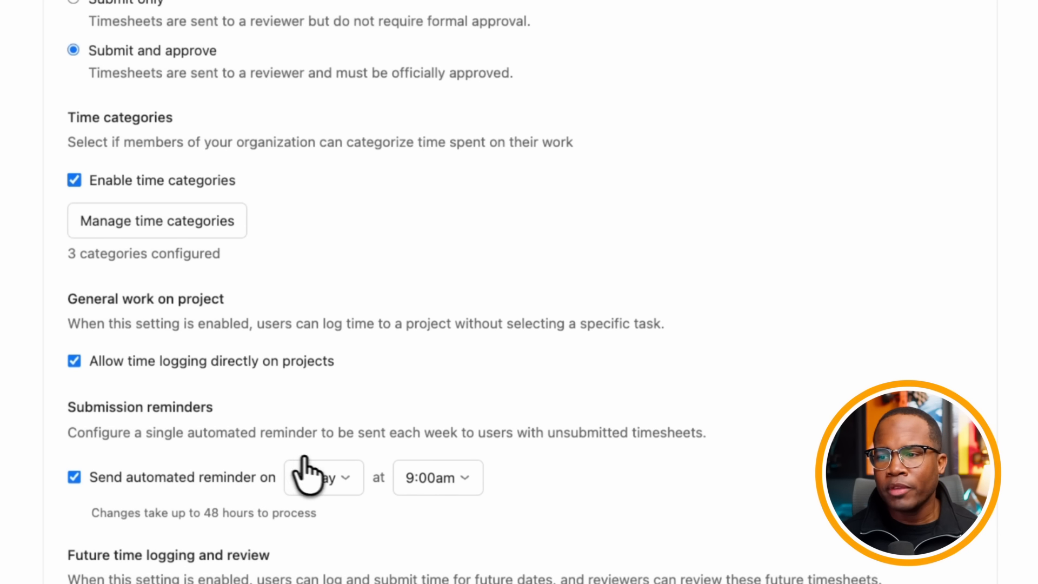
{"action": "scroll", "coordinate": [258, 522], "scroll_direction": "down", "scroll_amount": 1}
{"action": "scroll", "coordinate": [258, 521], "scroll_direction": "down", "scroll_amount": 8}
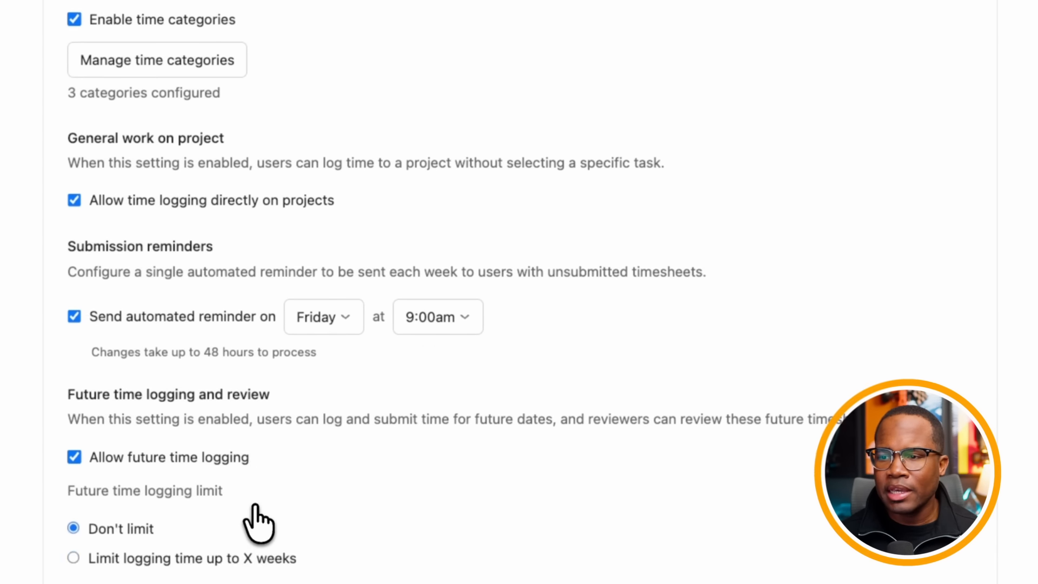
{"action": "scroll", "coordinate": [259, 522], "scroll_direction": "up", "scroll_amount": 3}
{"action": "scroll", "coordinate": [258, 521], "scroll_direction": "up", "scroll_amount": 5}
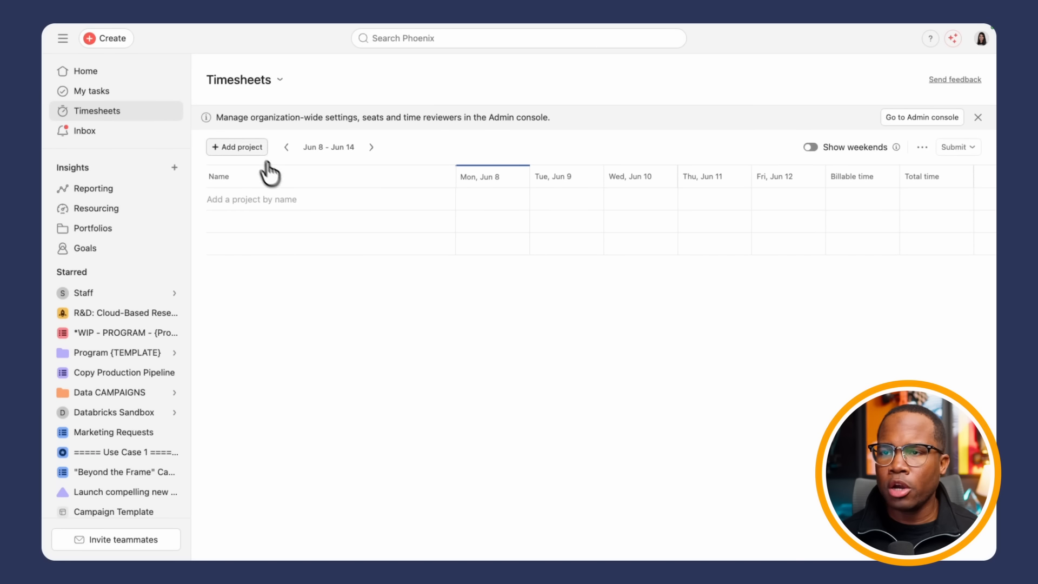
Add the project "R&D: Cloud-Based Research Collaboration Platform" to the Jun 8 - Jun 14 timesheet.
{"action": "left_click", "coordinate": [252, 149]}
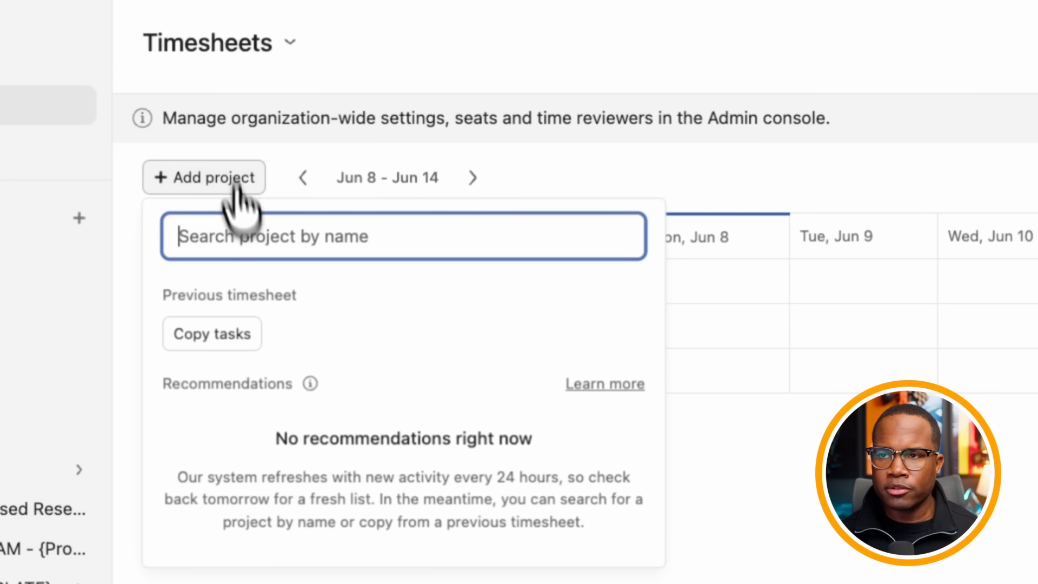
{"action": "left_click", "coordinate": [130, 574]}
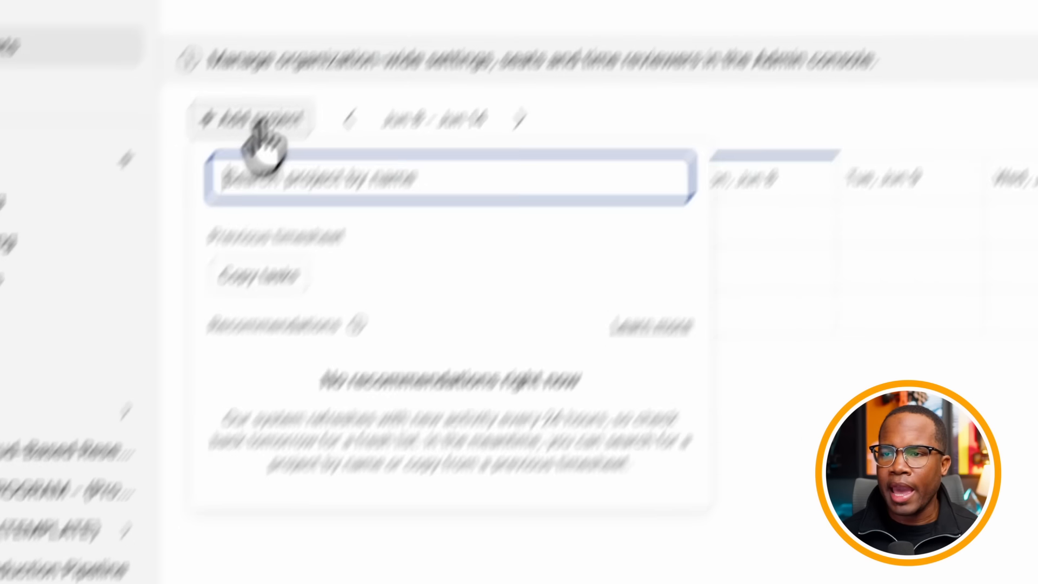
{"action": "type", "text": "R7b"}
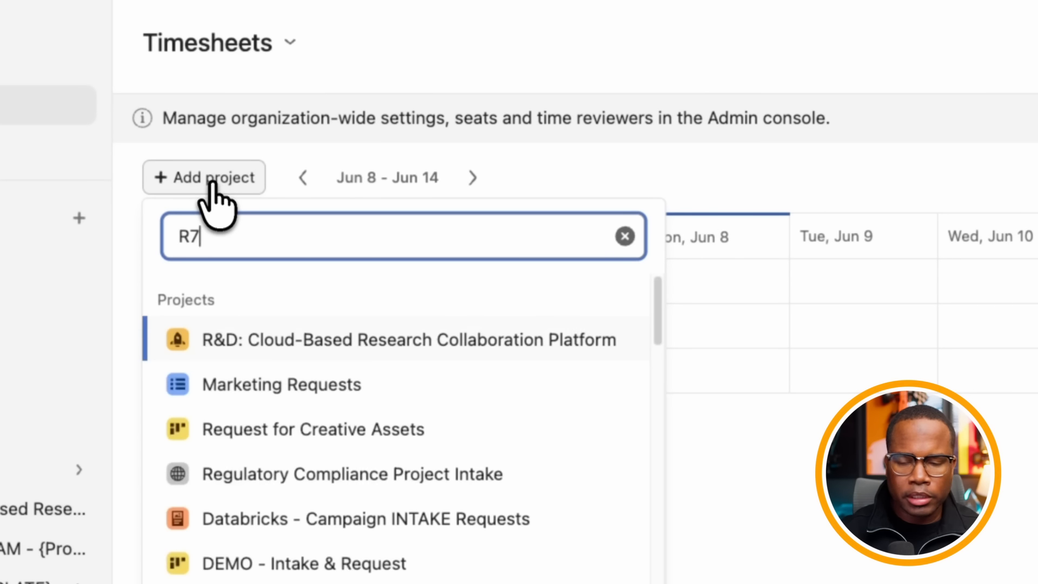
{"action": "type", "text": "&"}
{"action": "left_click", "coordinate": [254, 339]}
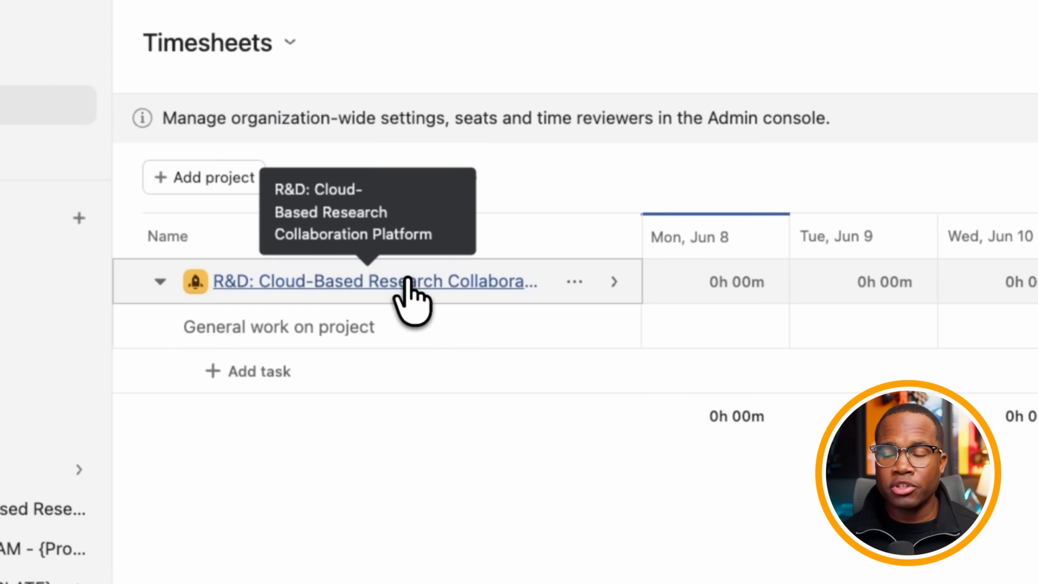
Open the R&D project from the timesheet and reassign both To Do tasks to the signed-in account's user.
{"action": "left_click", "coordinate": [407, 280]}
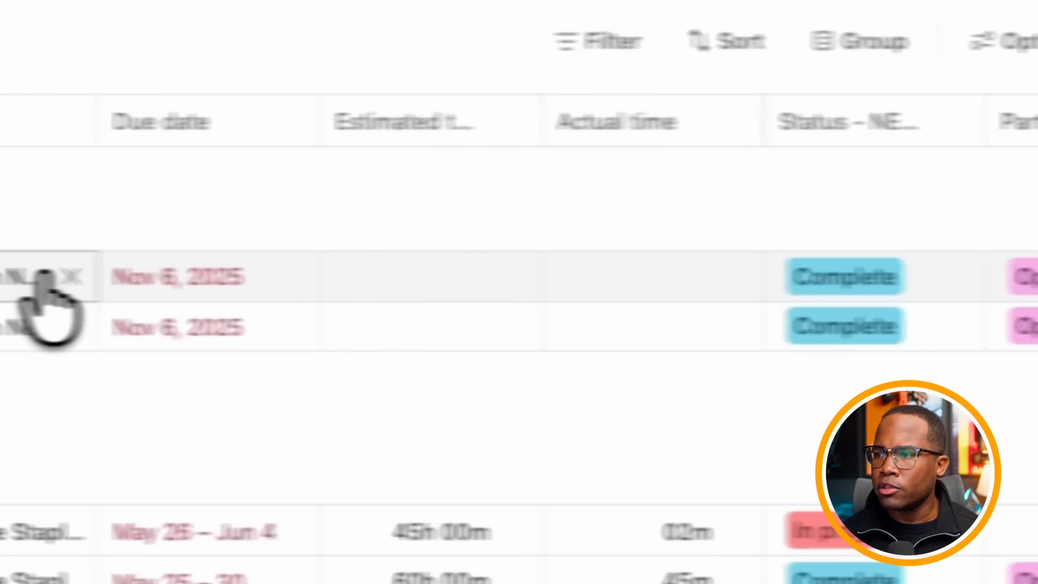
{"action": "left_click", "coordinate": [70, 277]}
{"action": "left_click", "coordinate": [71, 327]}
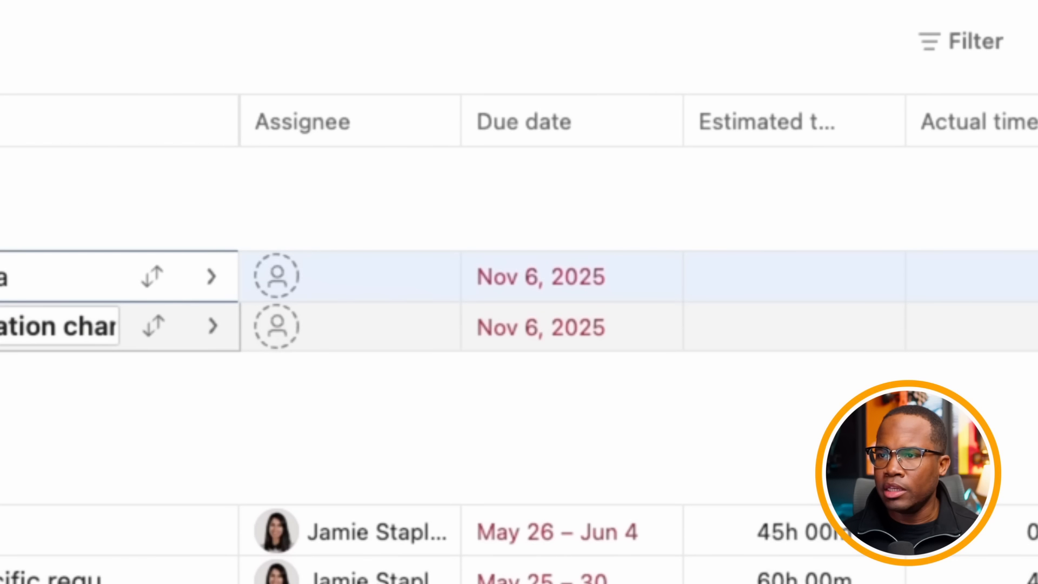
{"action": "left_click", "coordinate": [264, 275]}
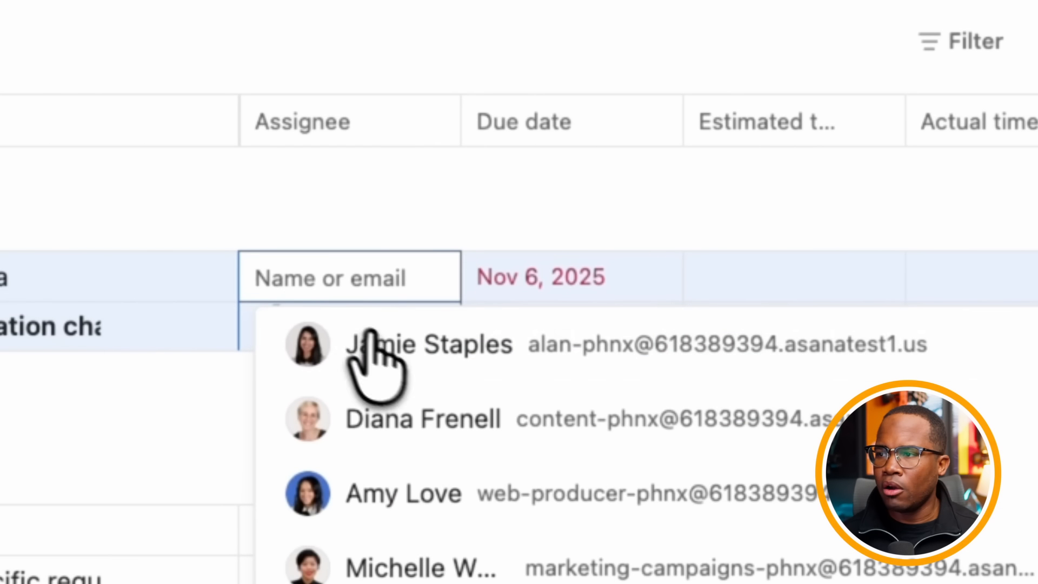
{"action": "left_click", "coordinate": [371, 340]}
Replace the due date of both selected To Do tasks with today's date.
{"action": "left_click", "coordinate": [655, 275]}
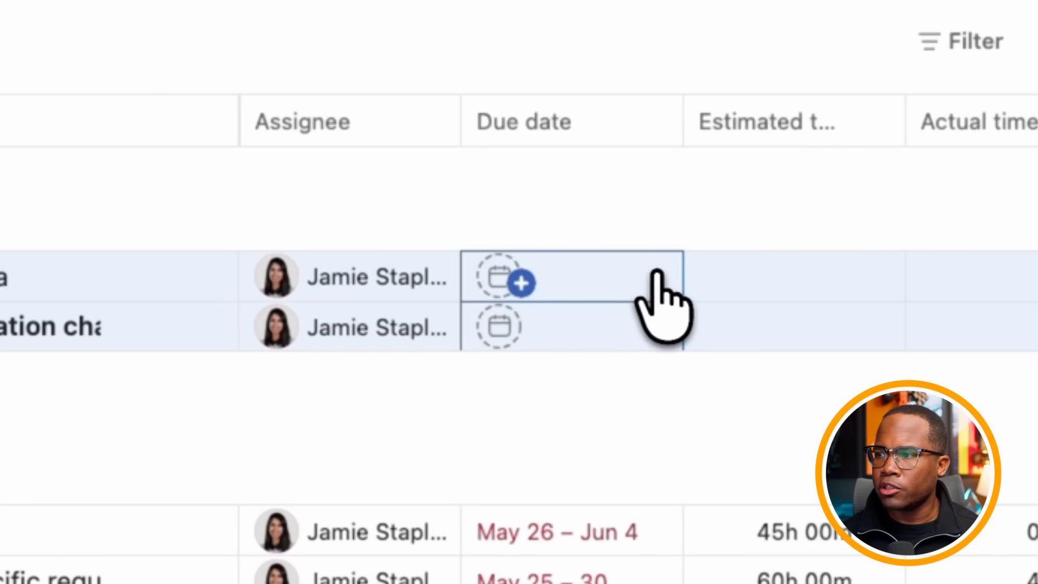
{"action": "left_click", "coordinate": [500, 262]}
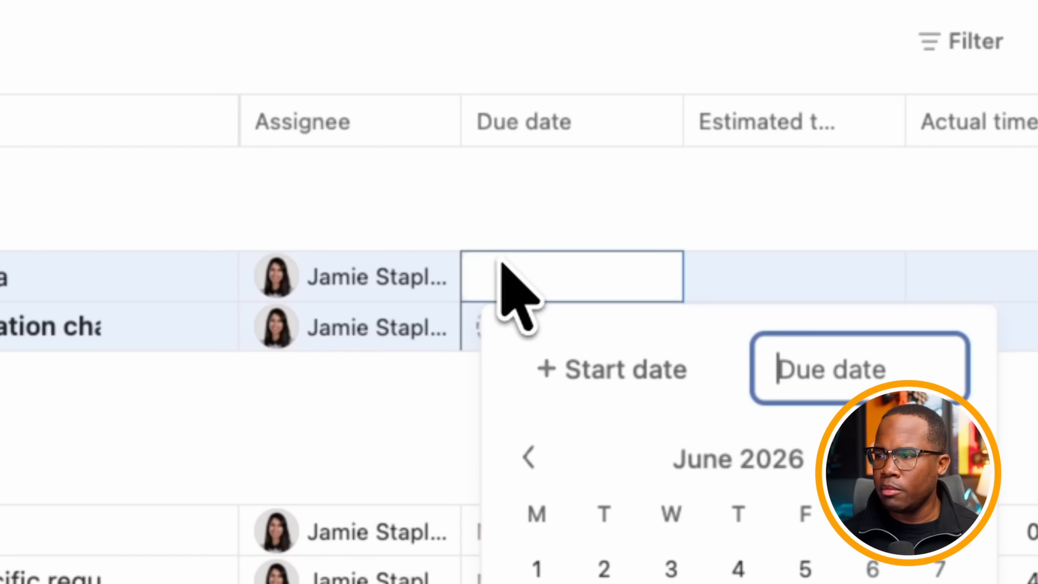
{"action": "left_click", "coordinate": [814, 567]}
Set the estimated time of both selected To Do tasks to 1h 30m.
{"action": "left_click", "coordinate": [756, 271]}
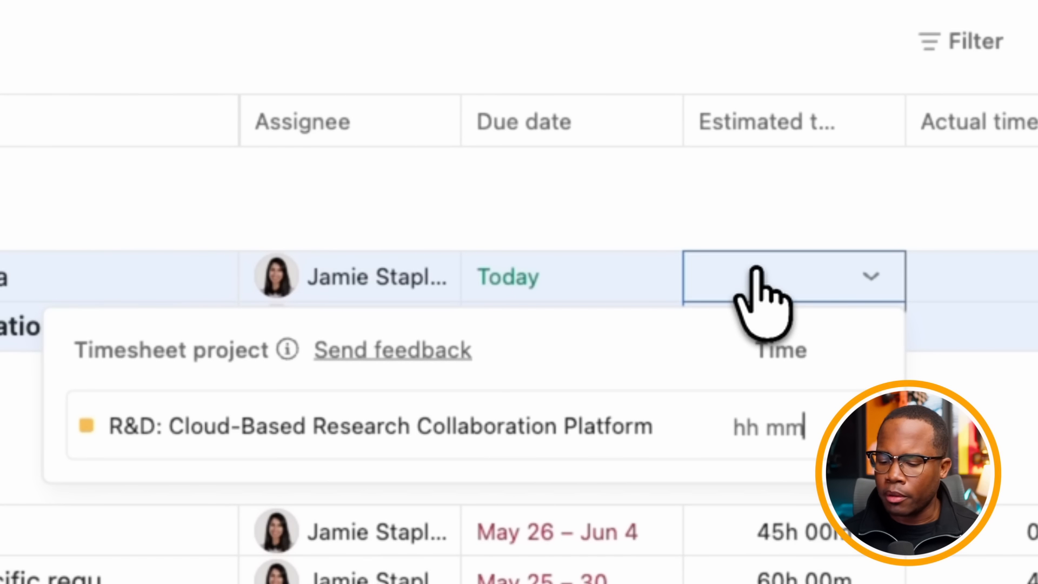
{"action": "type", "text": "1h "}
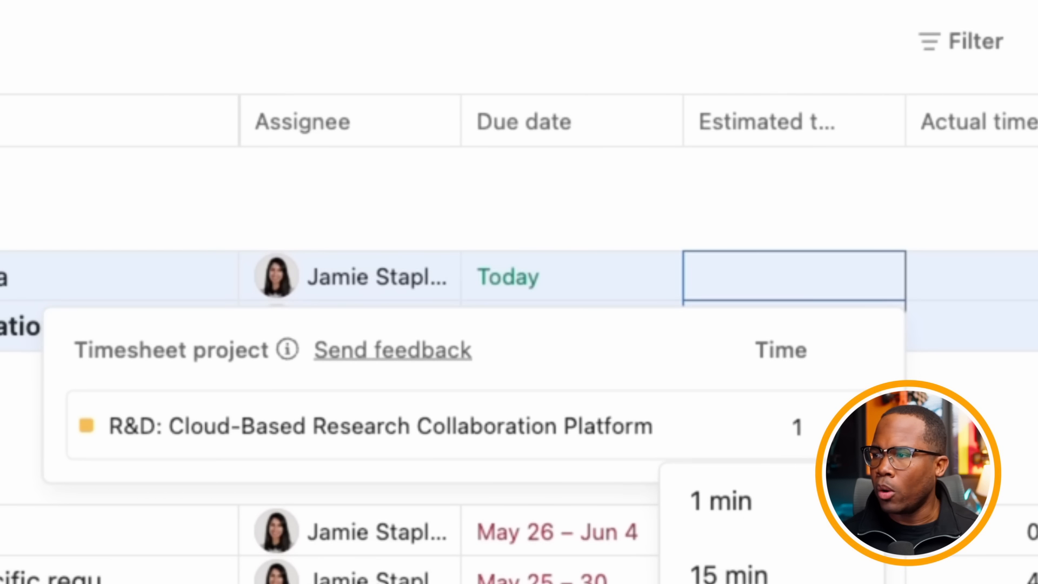
{"action": "type", "text": "30"}
{"action": "key", "text": "Return"}
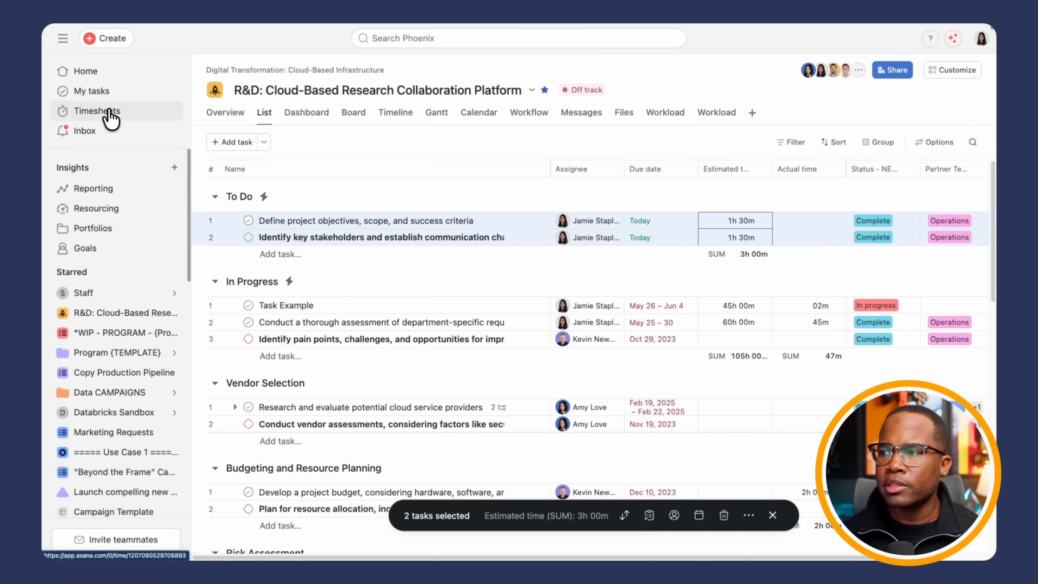
In the timesheet, prepare a 15-minute, non-billable Internal work entry on Mon, Jun 8 for the "Define project objectives" task.
{"action": "left_click", "coordinate": [108, 112]}
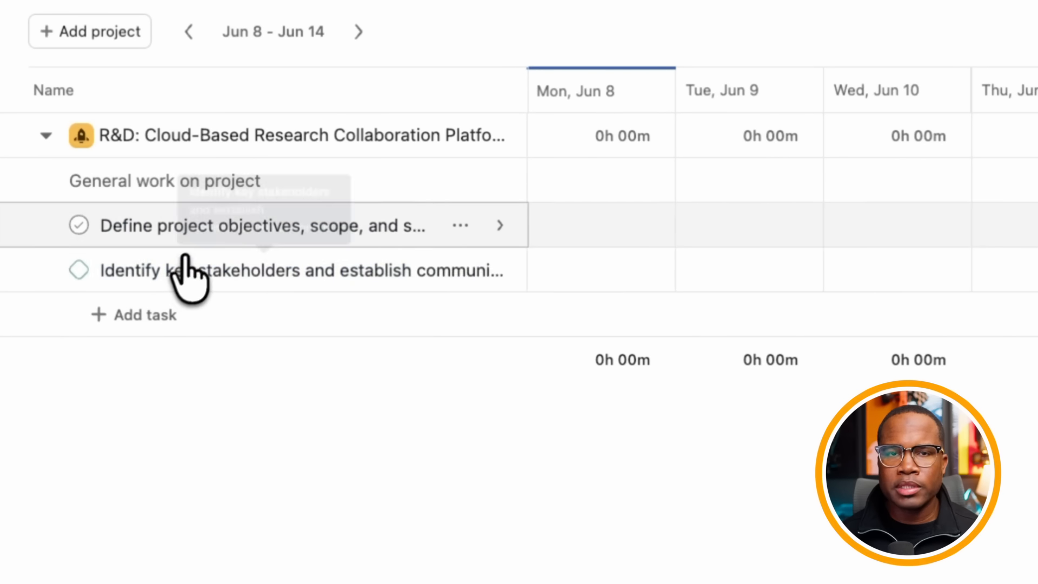
{"action": "left_click", "coordinate": [620, 221]}
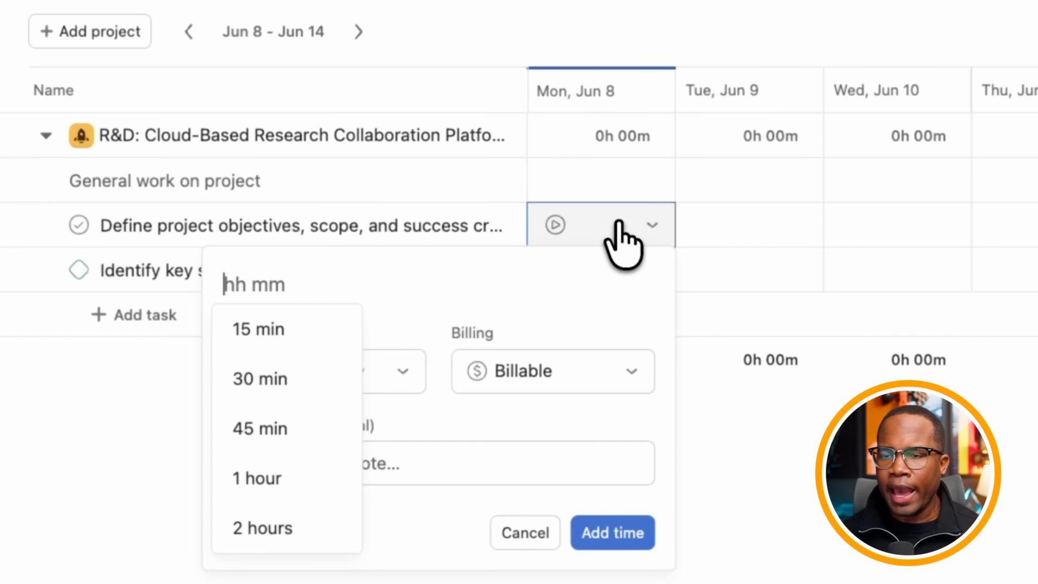
{"action": "left_click", "coordinate": [285, 330]}
{"action": "left_click", "coordinate": [300, 374]}
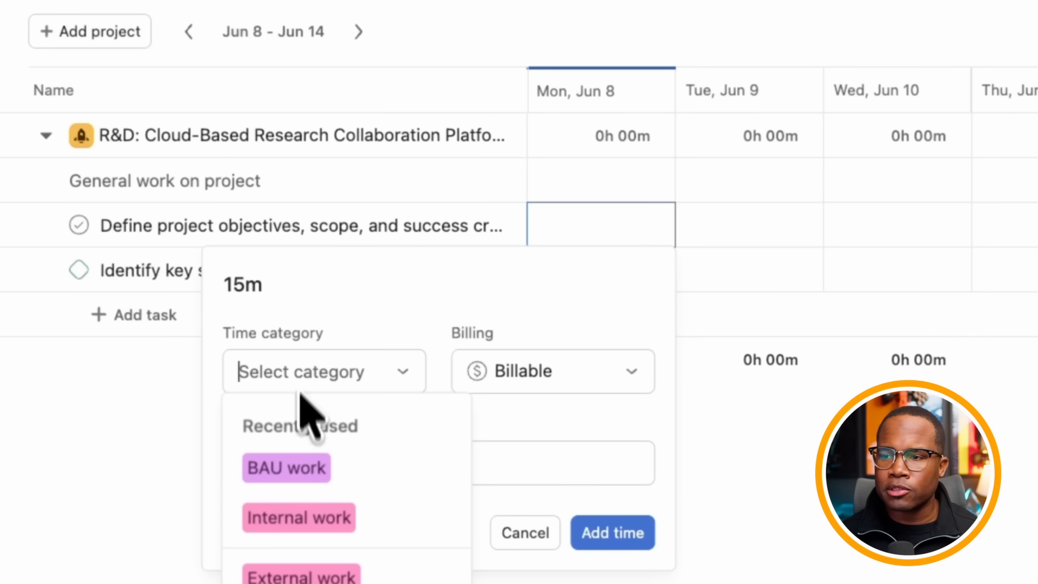
{"action": "left_click", "coordinate": [283, 519]}
{"action": "left_click", "coordinate": [527, 381]}
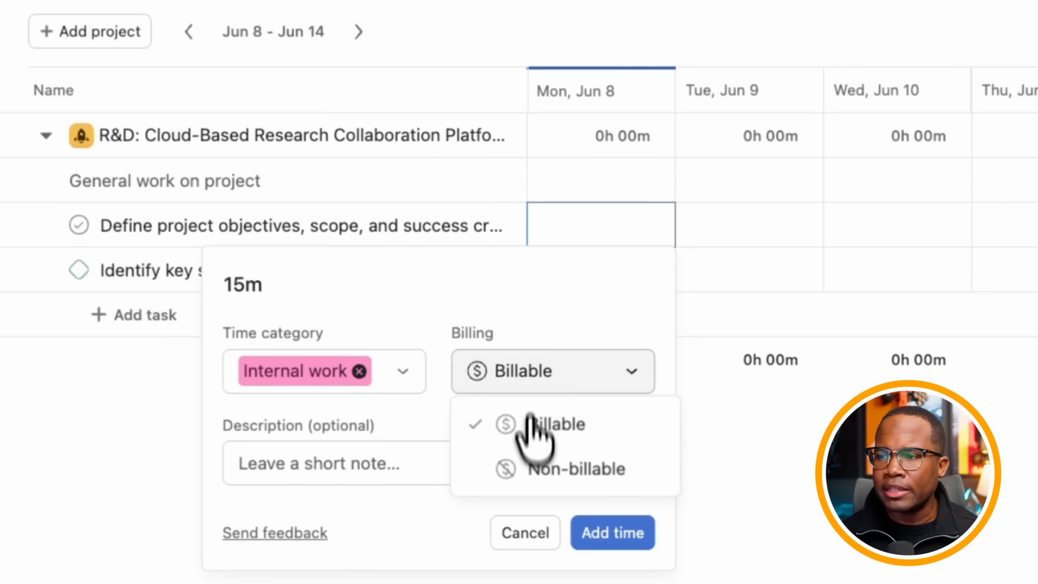
{"action": "left_click", "coordinate": [530, 468]}
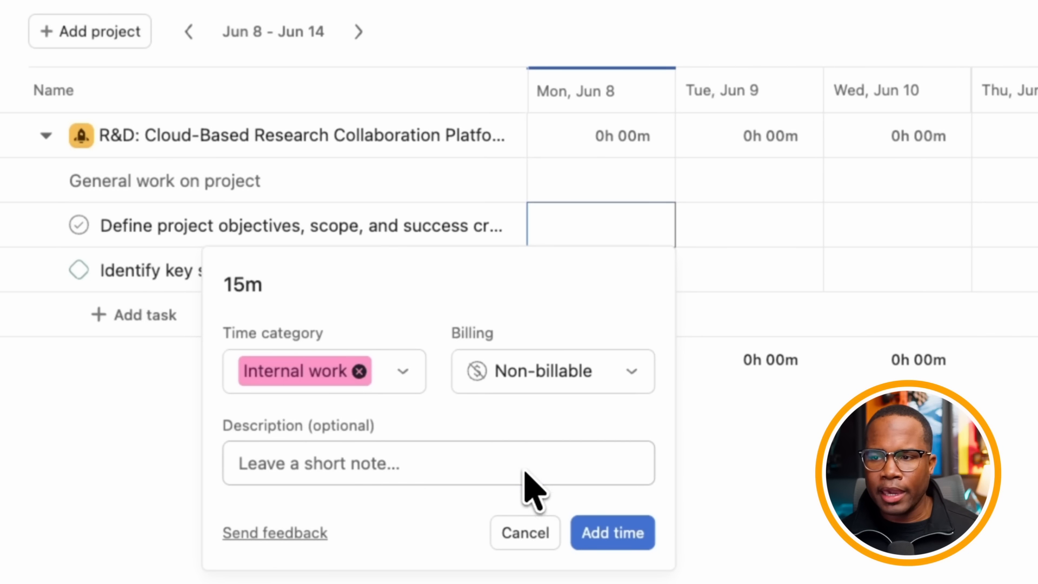
Describe the time entry as "SHowing people how to use TBAO" and add it to the timesheet.
{"action": "left_click", "coordinate": [526, 470]}
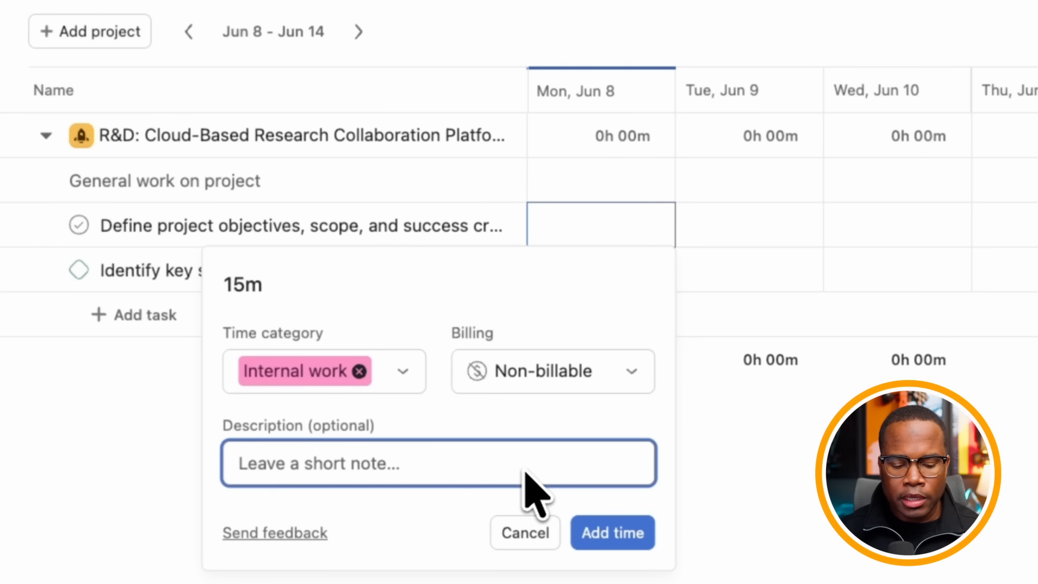
{"action": "type", "text": "SHowing people how to use TBAO"}
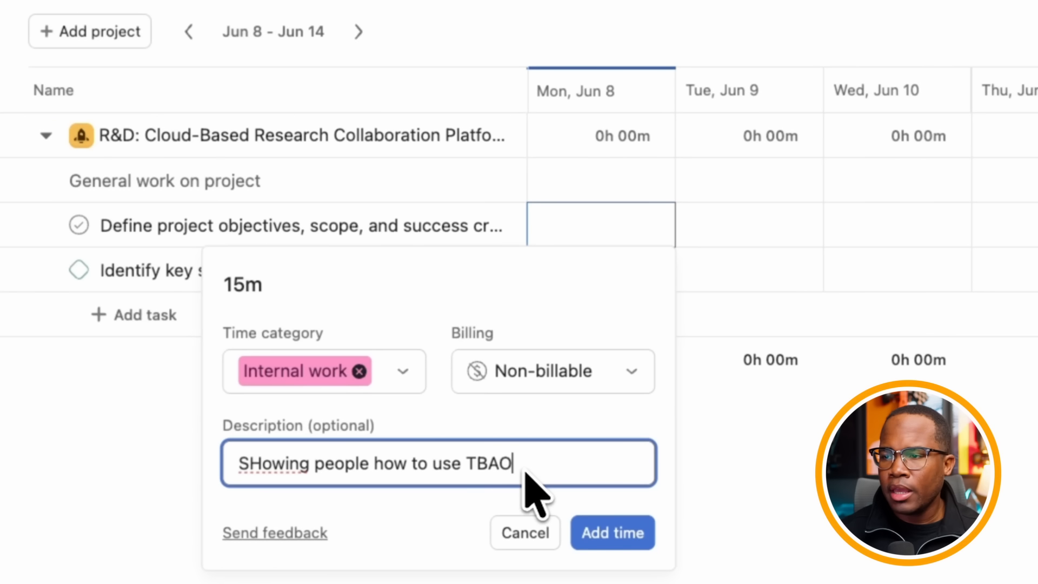
{"action": "left_click", "coordinate": [589, 534]}
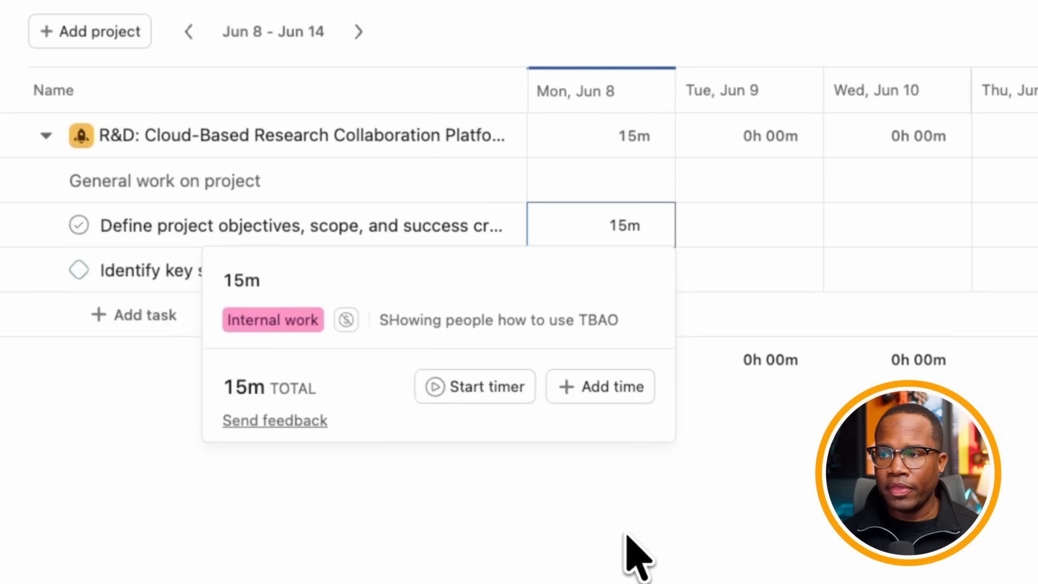
{"action": "left_click", "coordinate": [631, 533]}
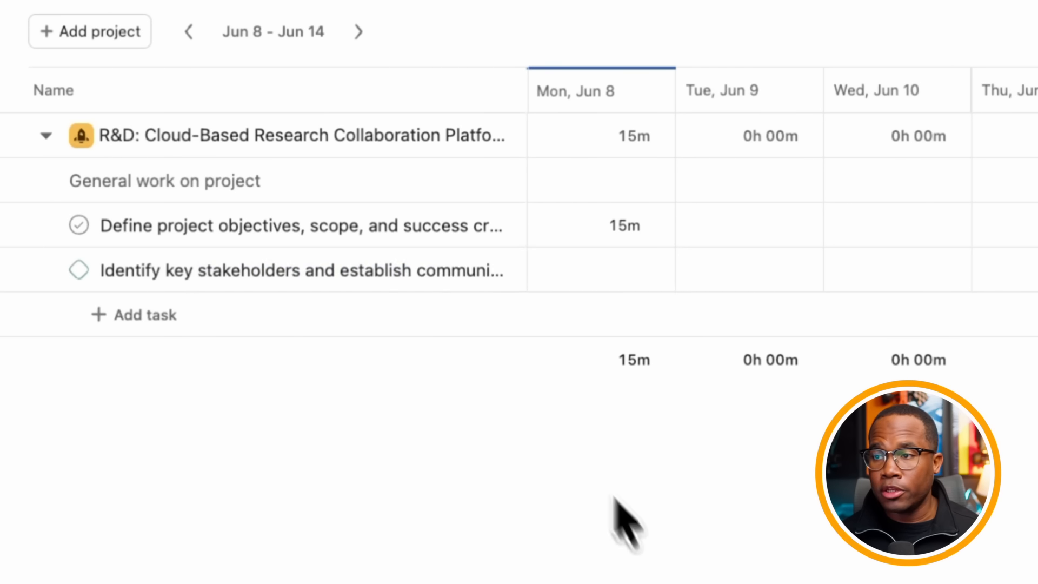
Start a timer on Mon, Jun 8 for the "Identify key stakeholders" task.
{"action": "left_click", "coordinate": [555, 269]}
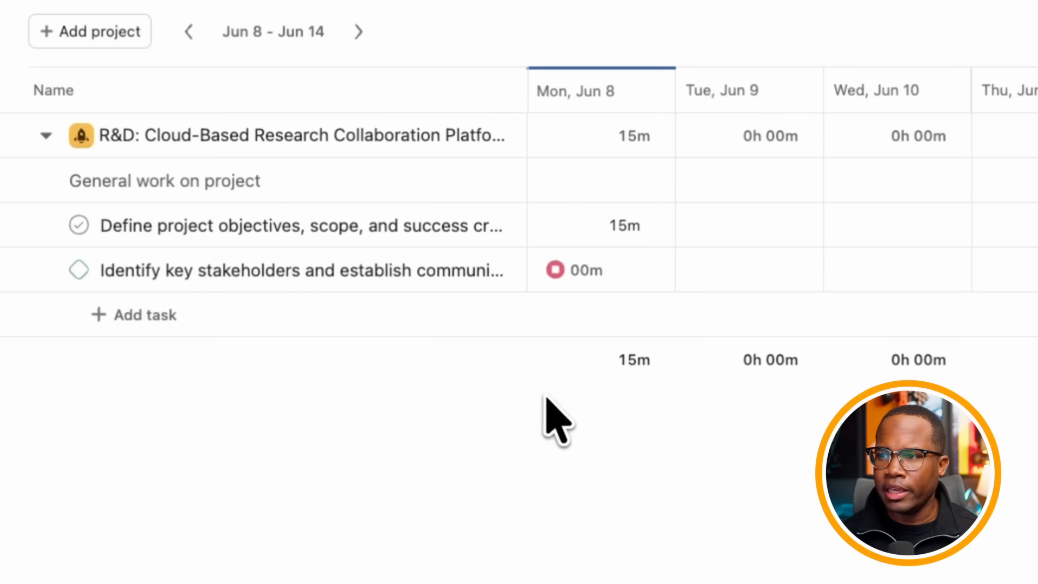
Stop the timer on the "Identify key stakeholders" task and add the "*WIP - PROGRAM - {Program Title}" project to the timesheet.
{"action": "left_click", "coordinate": [555, 268]}
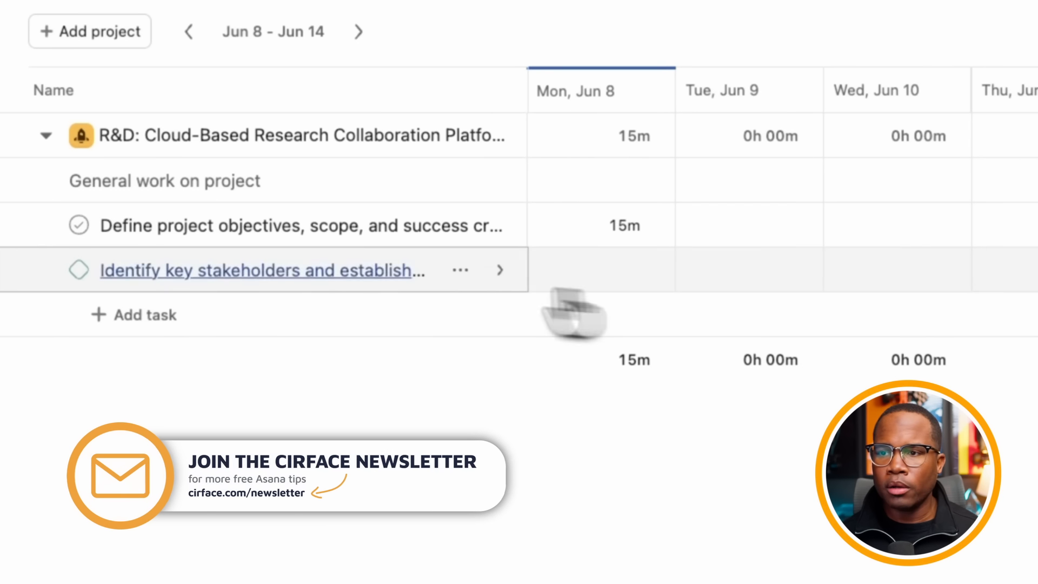
{"action": "left_click", "coordinate": [96, 34]}
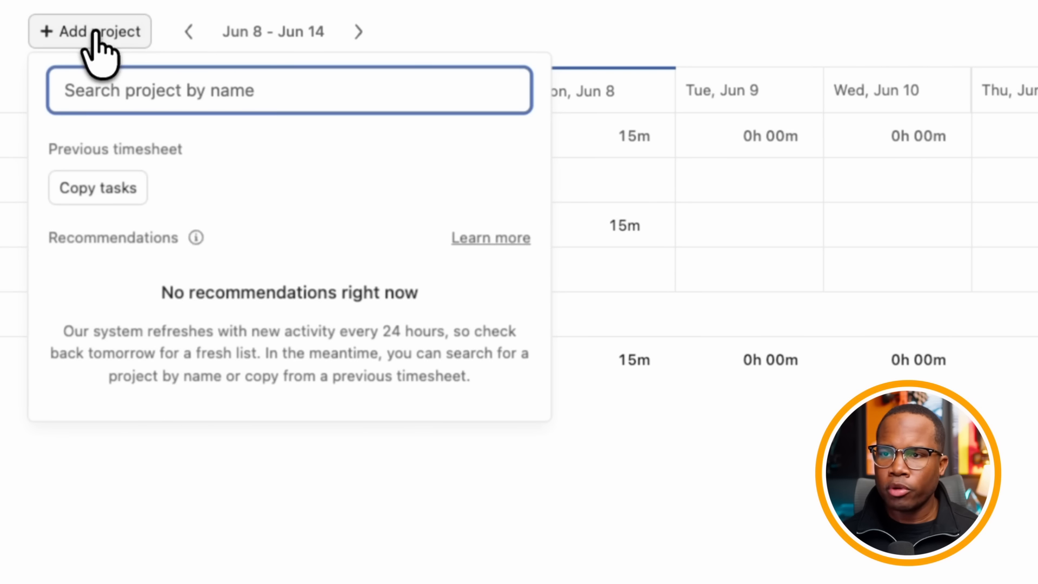
{"action": "type", "text": "WIP"}
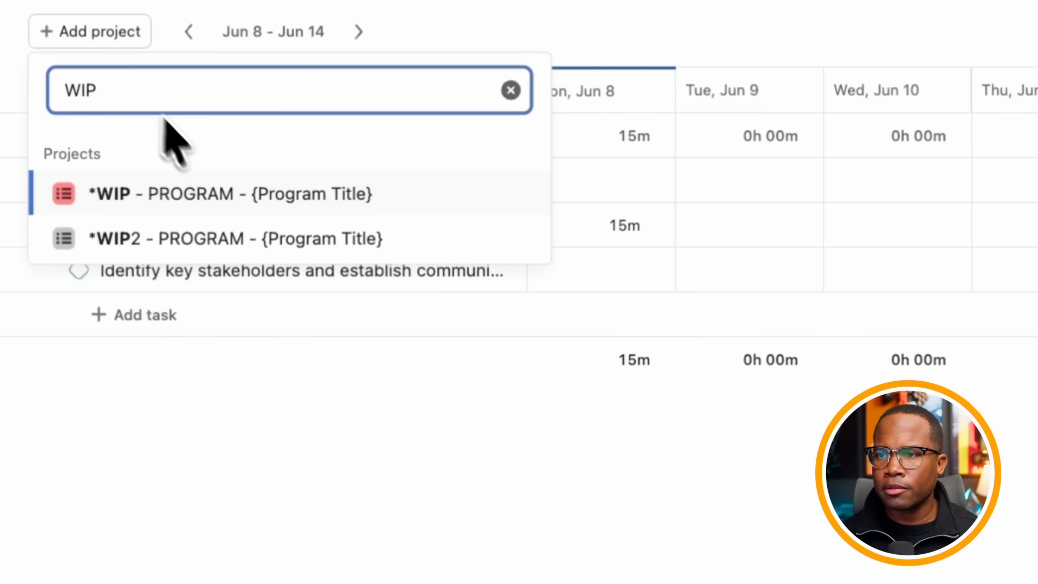
{"action": "left_click", "coordinate": [208, 200]}
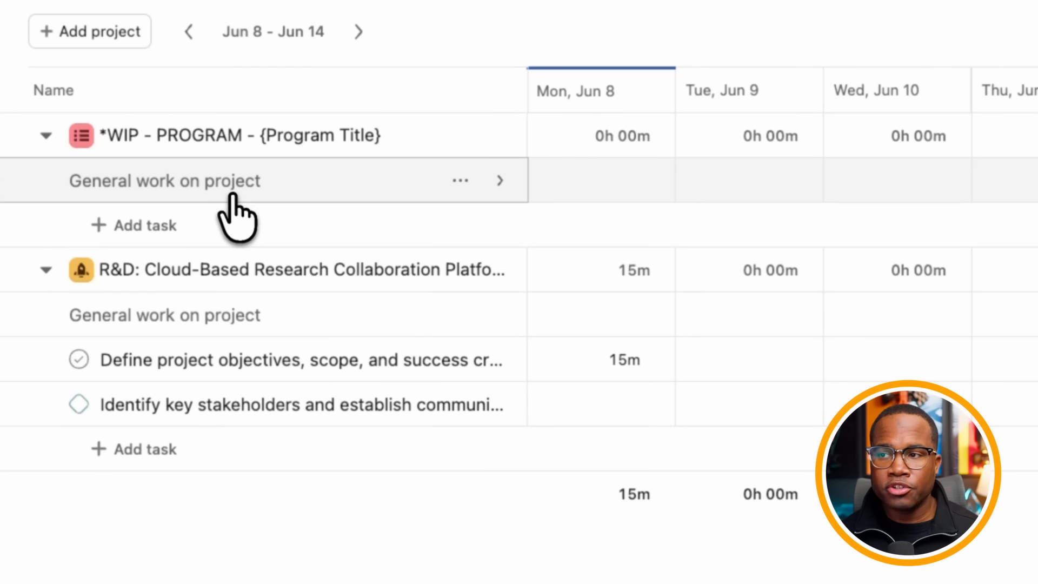
Add the "Copy" task to the WIP project in the timesheet.
{"action": "left_click", "coordinate": [142, 230]}
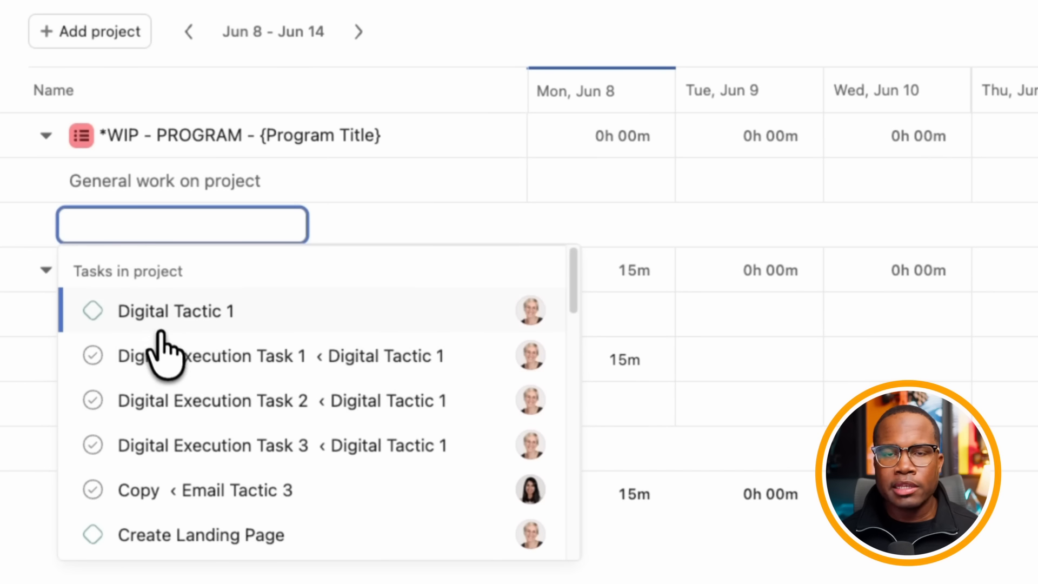
{"action": "scroll", "coordinate": [161, 348], "scroll_direction": "down", "scroll_amount": 3}
{"action": "scroll", "coordinate": [159, 352], "scroll_direction": "down", "scroll_amount": 5}
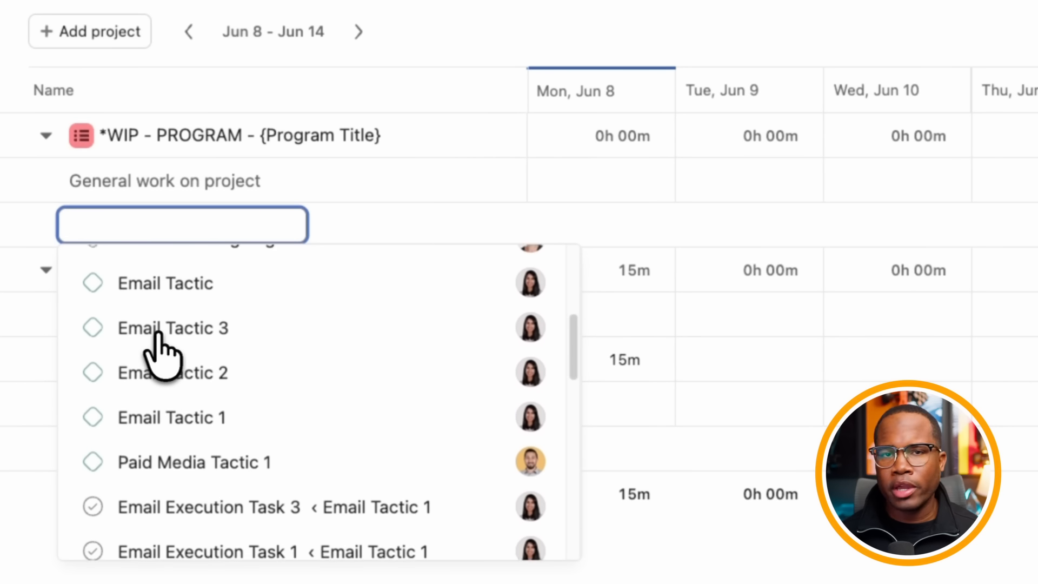
{"action": "scroll", "coordinate": [159, 351], "scroll_direction": "up", "scroll_amount": 7}
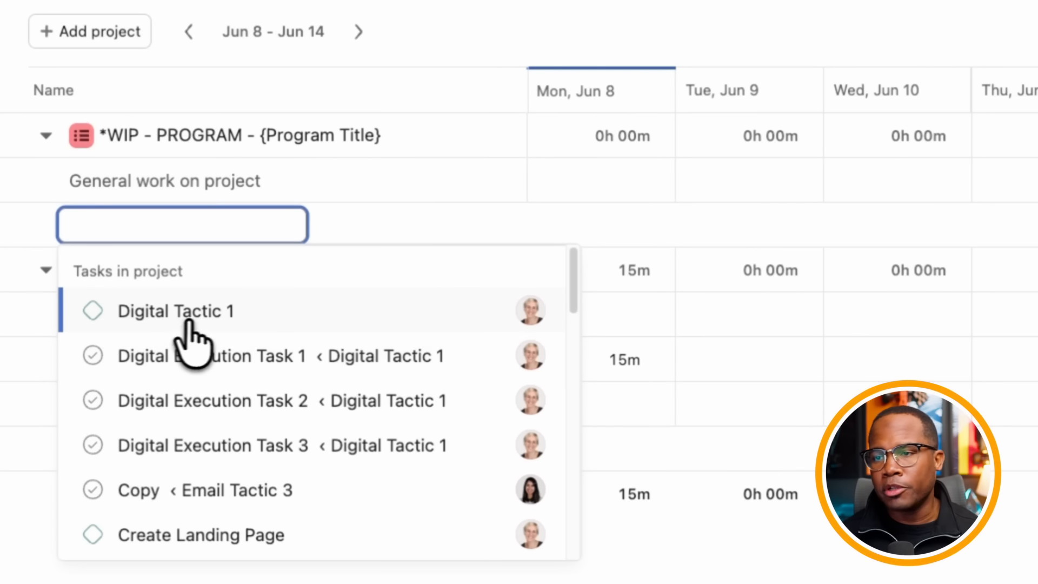
{"action": "scroll", "coordinate": [238, 422], "scroll_direction": "down", "scroll_amount": 1}
{"action": "scroll", "coordinate": [235, 424], "scroll_direction": "up", "scroll_amount": 1}
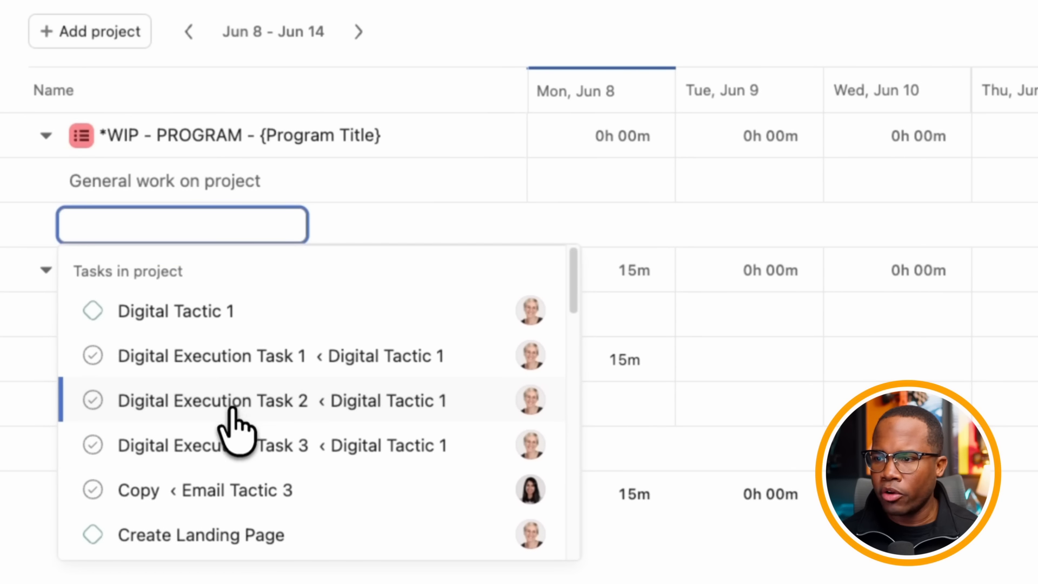
{"action": "scroll", "coordinate": [238, 433], "scroll_direction": "down", "scroll_amount": 3}
{"action": "left_click", "coordinate": [165, 427]}
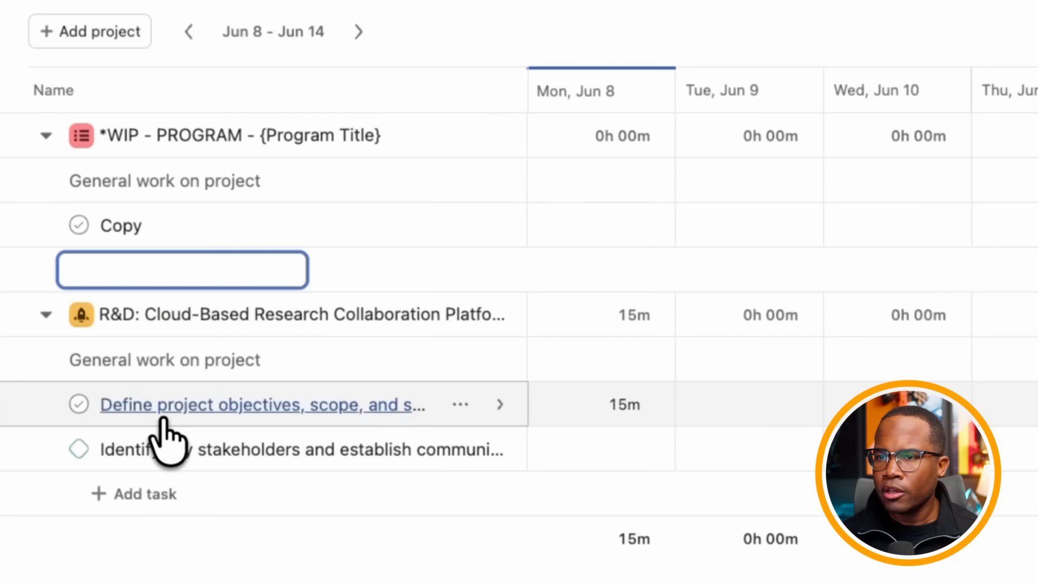
{"action": "key", "text": "Escape"}
Add the "Email Tactic" and "Email Tactic 3" tasks to the WIP project in the timesheet.
{"action": "left_click", "coordinate": [129, 273]}
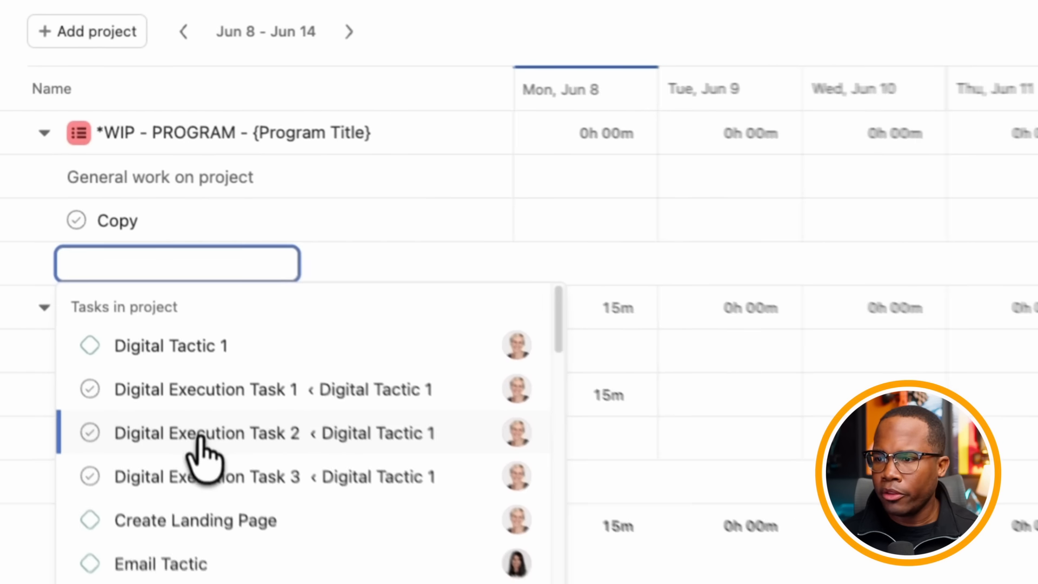
{"action": "scroll", "coordinate": [199, 438], "scroll_direction": "down", "scroll_amount": 3}
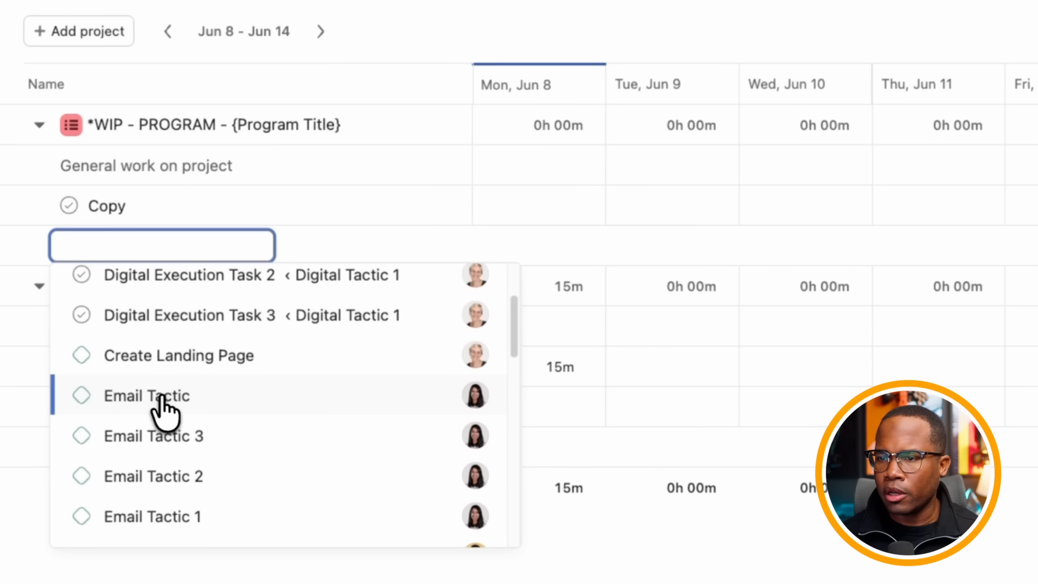
{"action": "left_click", "coordinate": [162, 397]}
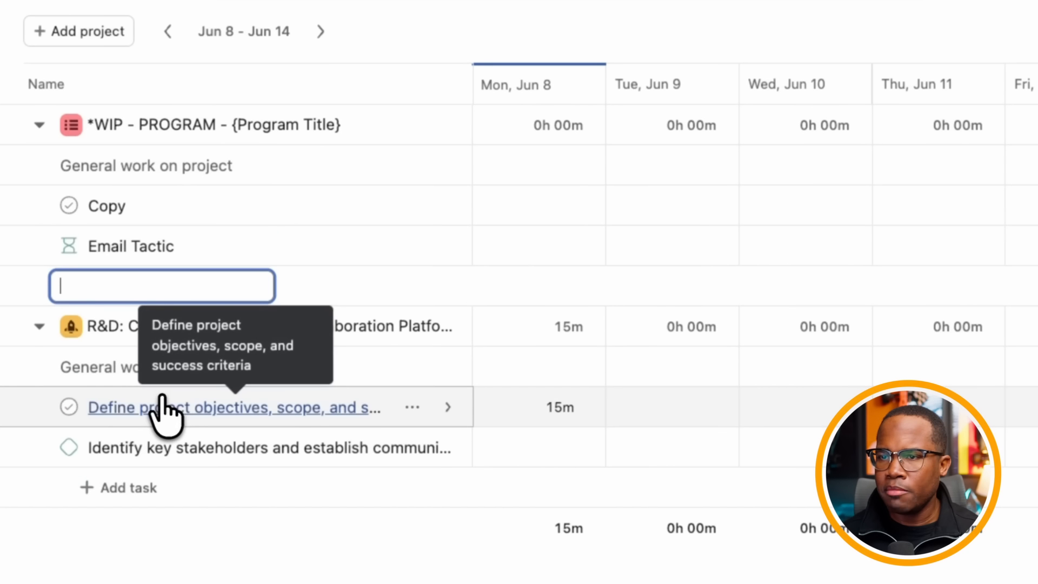
{"action": "type", "text": "e"}
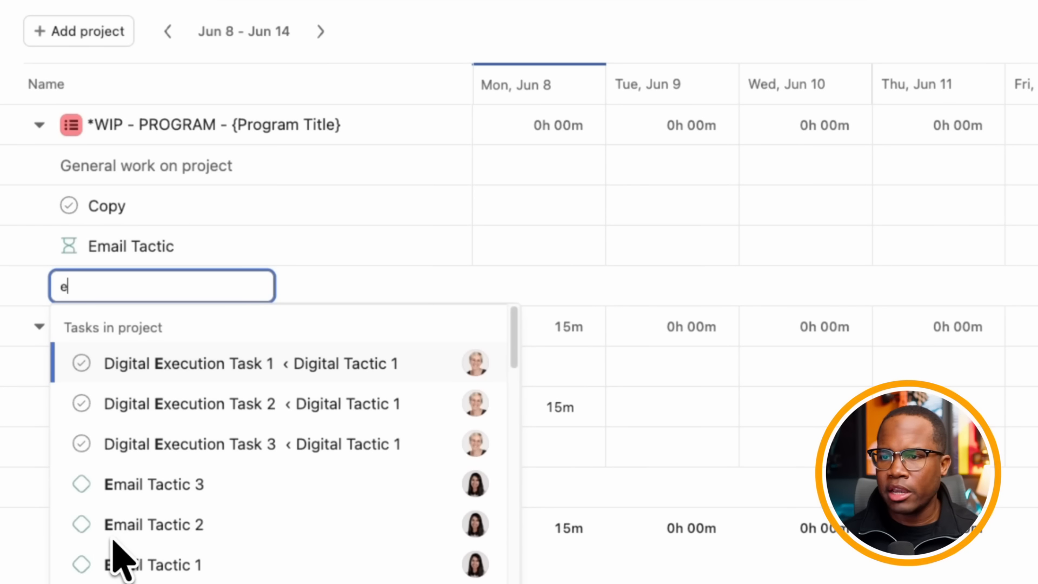
{"action": "left_click", "coordinate": [204, 486]}
{"action": "key", "text": "Escape"}
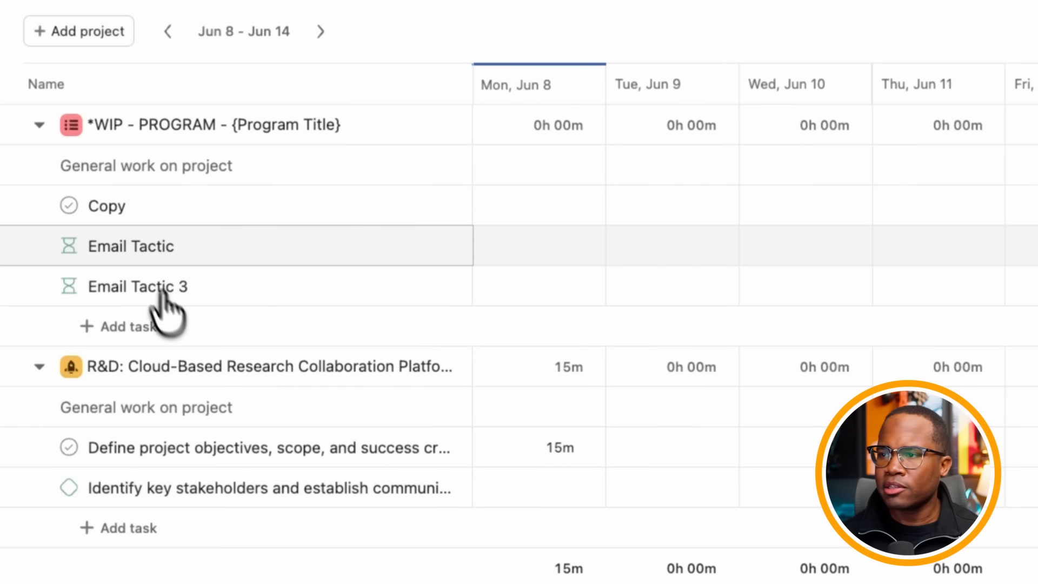
Log a 45-minute External work entry on Mon, Jun 8 for the "Email Tactic" task, described as "Working on an email".
{"action": "left_click", "coordinate": [556, 247]}
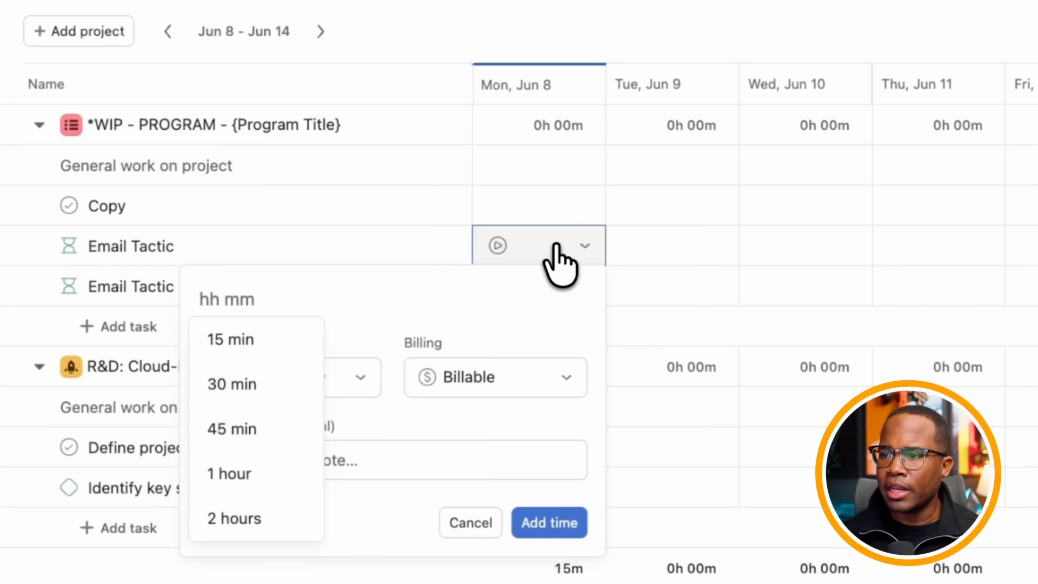
{"action": "left_click", "coordinate": [250, 432]}
{"action": "left_click", "coordinate": [285, 381]}
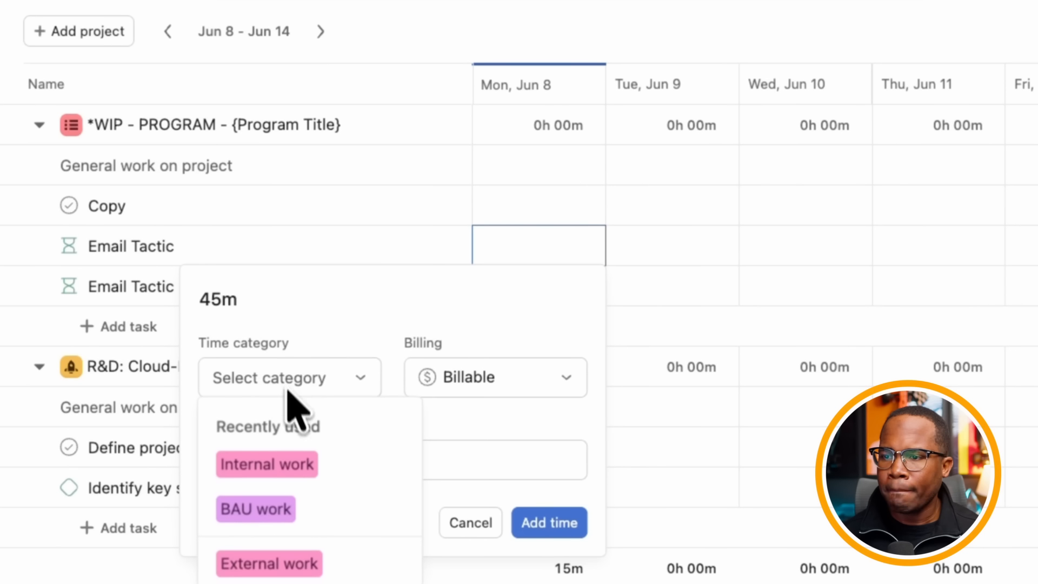
{"action": "left_click", "coordinate": [283, 562]}
{"action": "left_click", "coordinate": [345, 464]}
{"action": "type", "text": "Working on an"}
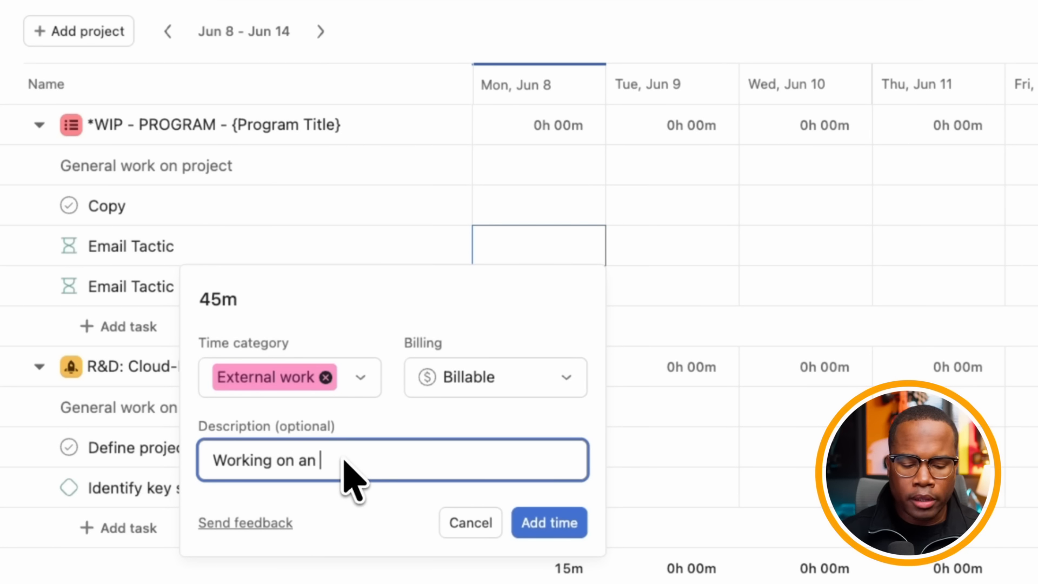
{"action": "type", "text": " email"}
{"action": "left_click", "coordinate": [552, 525]}
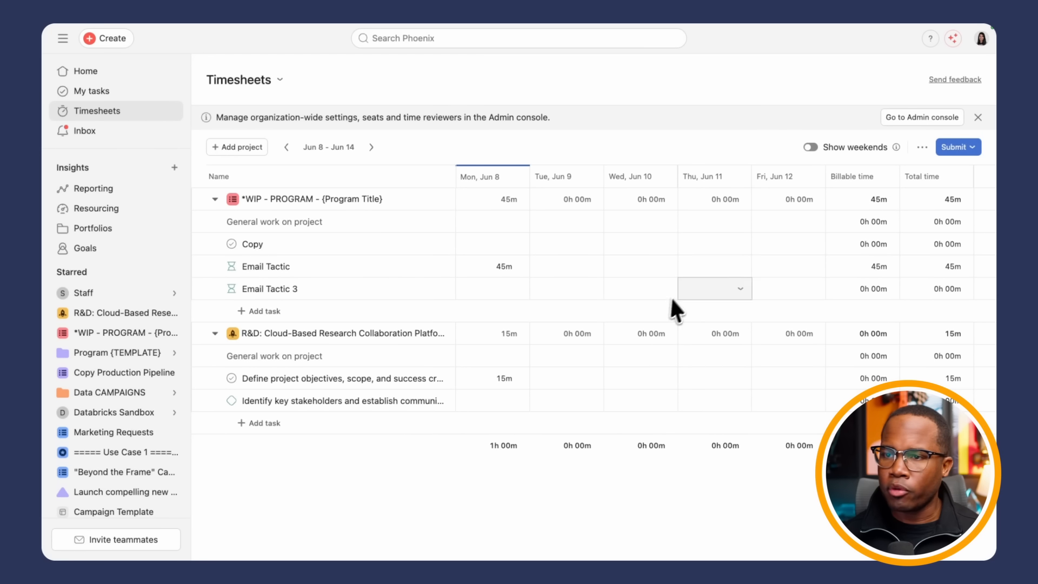
Add the note "I was sick on Thursday. That's why time is short. Will make it up" to the Jun 8 - Jun 14 timesheet submission.
{"action": "left_click", "coordinate": [954, 147]}
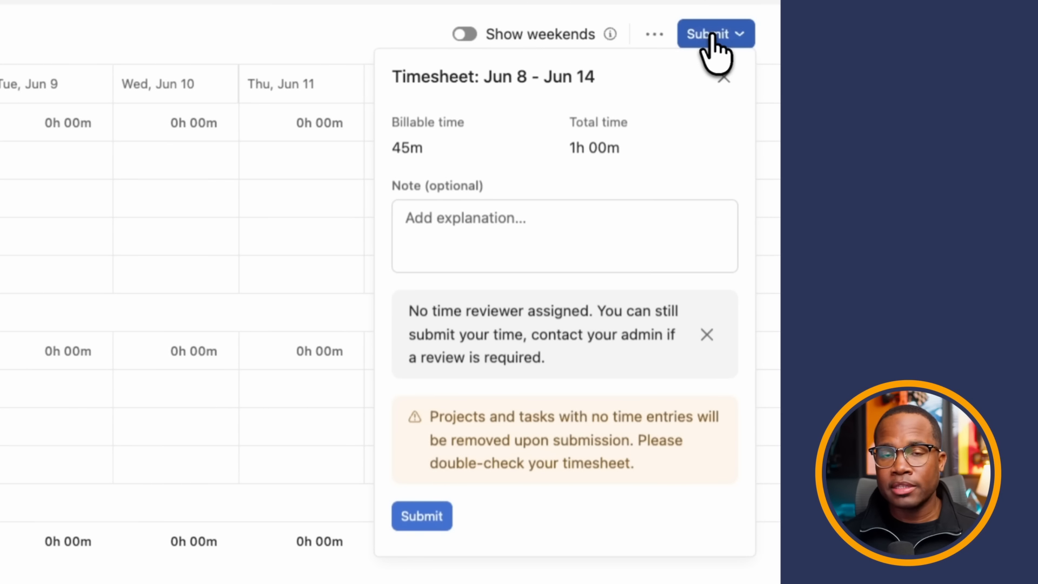
{"action": "left_click", "coordinate": [519, 227]}
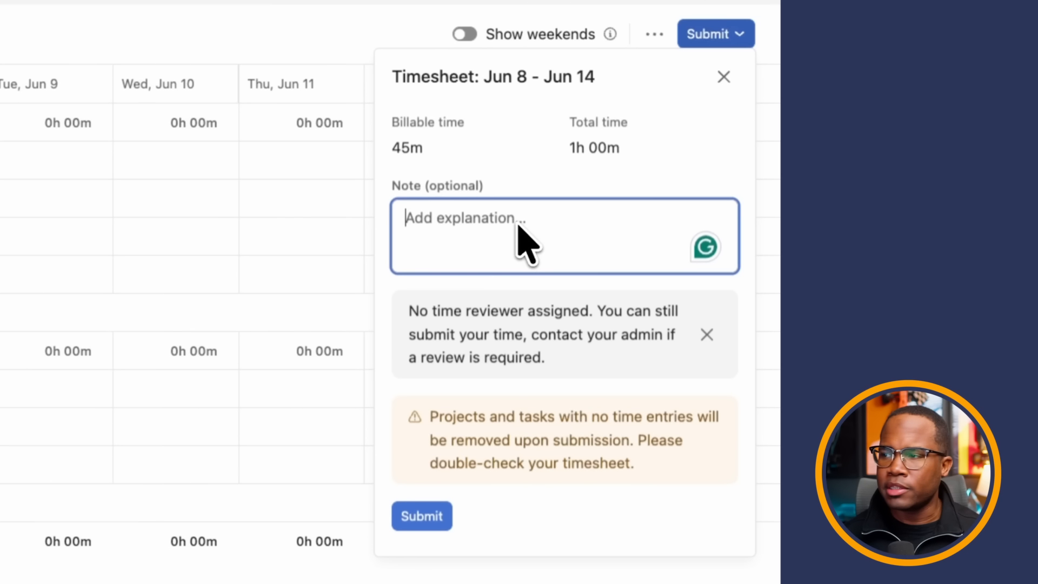
{"action": "type", "text": "I was"}
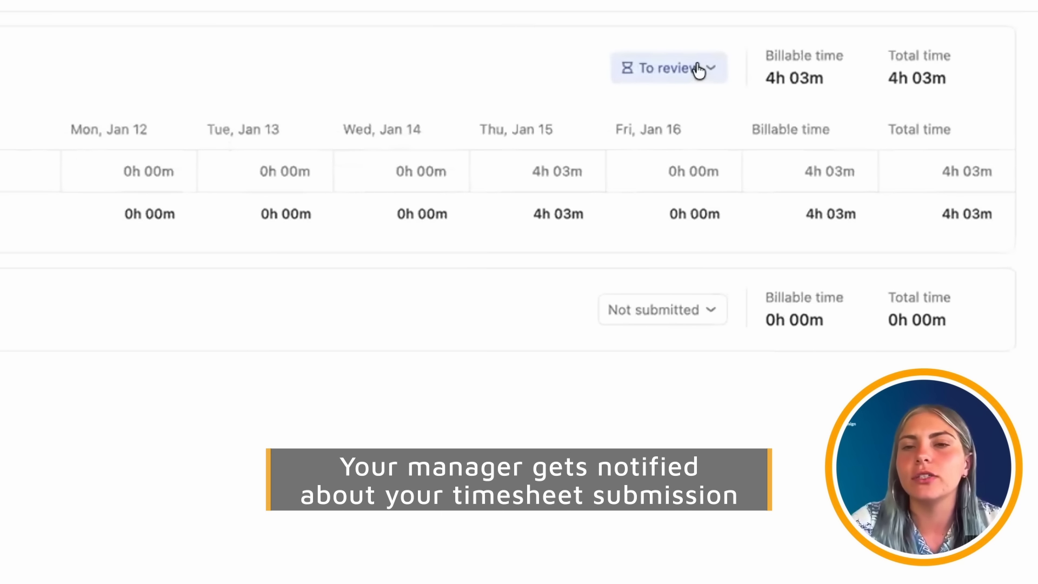
Open the review details of the submitted Jan 12 - Jan 18 timesheet and examine the approve and reject options.
{"action": "left_click", "coordinate": [700, 70]}
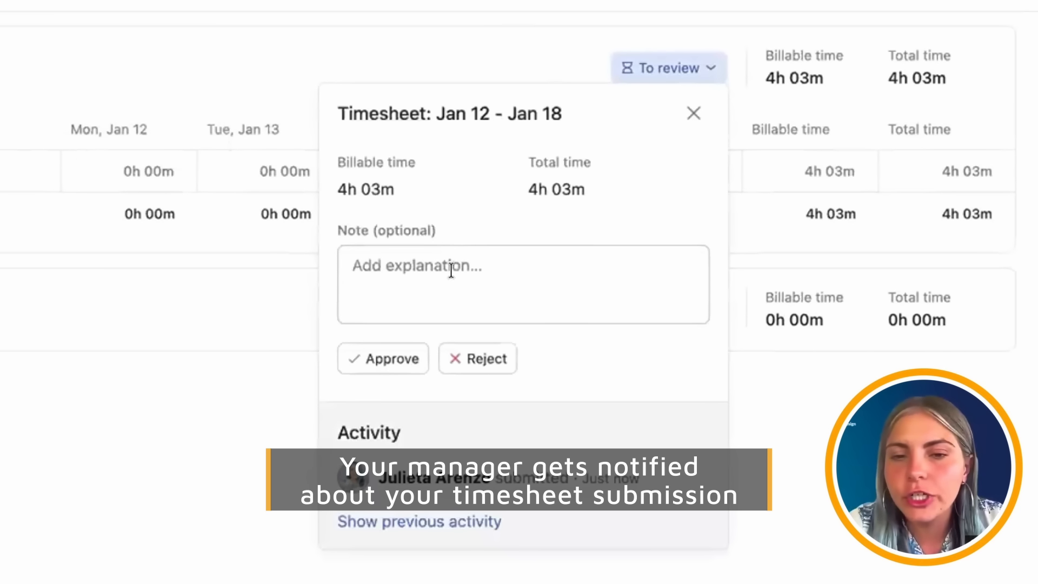
{"action": "left_click", "coordinate": [360, 364]}
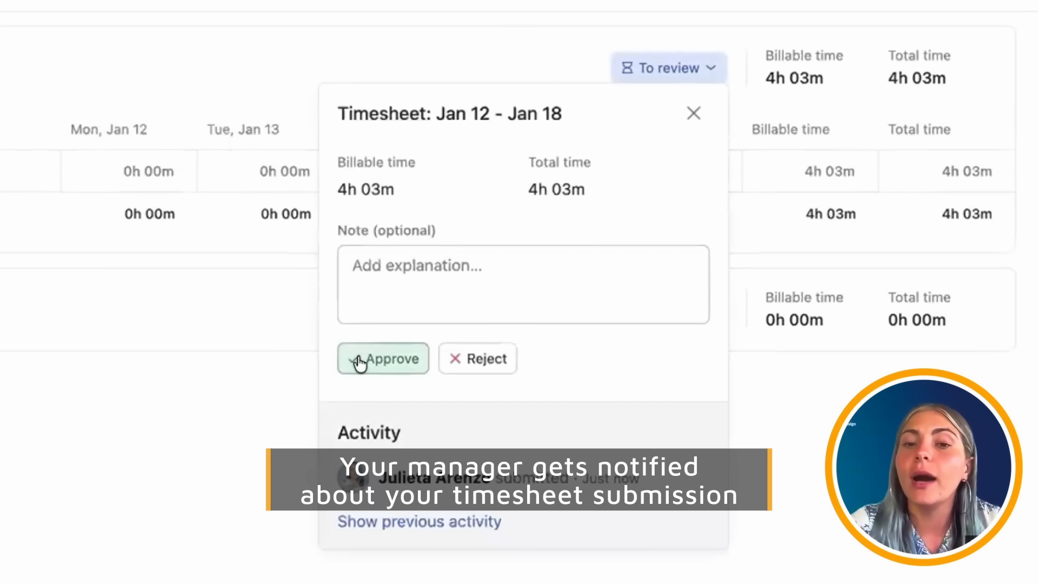
{"action": "left_click", "coordinate": [460, 351]}
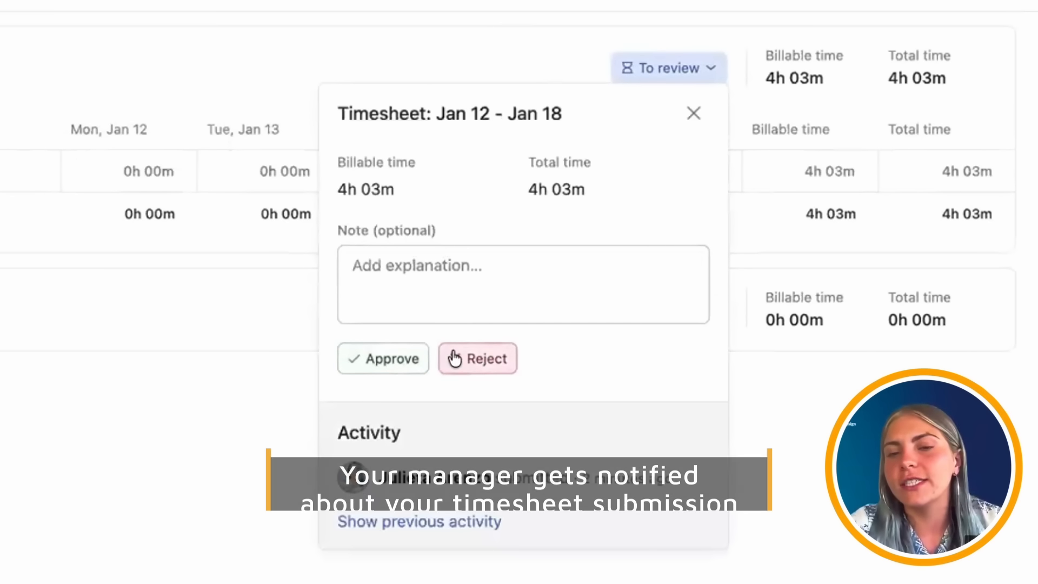
{"action": "left_click", "coordinate": [417, 357]}
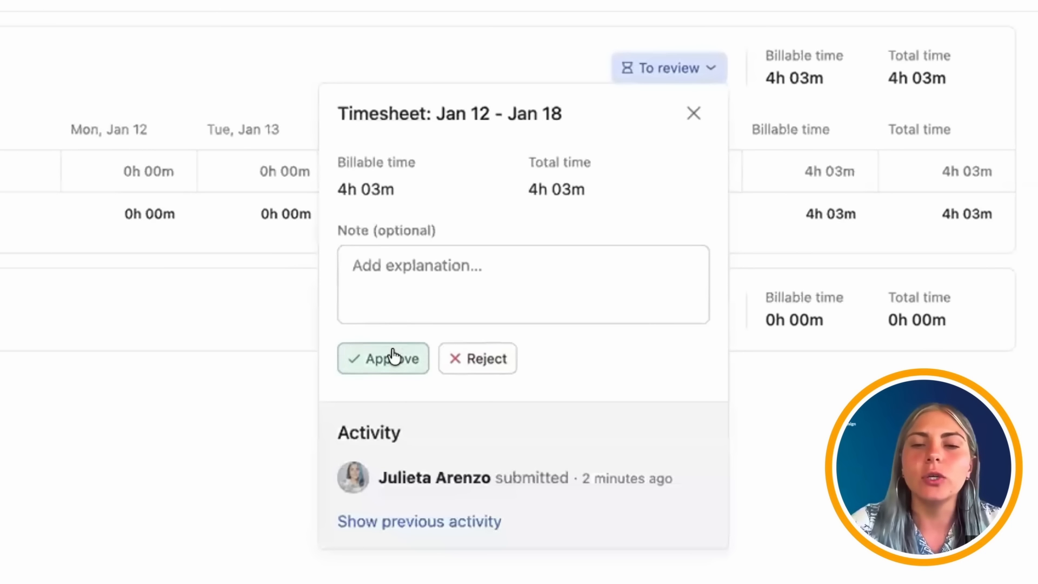
{"action": "left_click", "coordinate": [393, 357]}
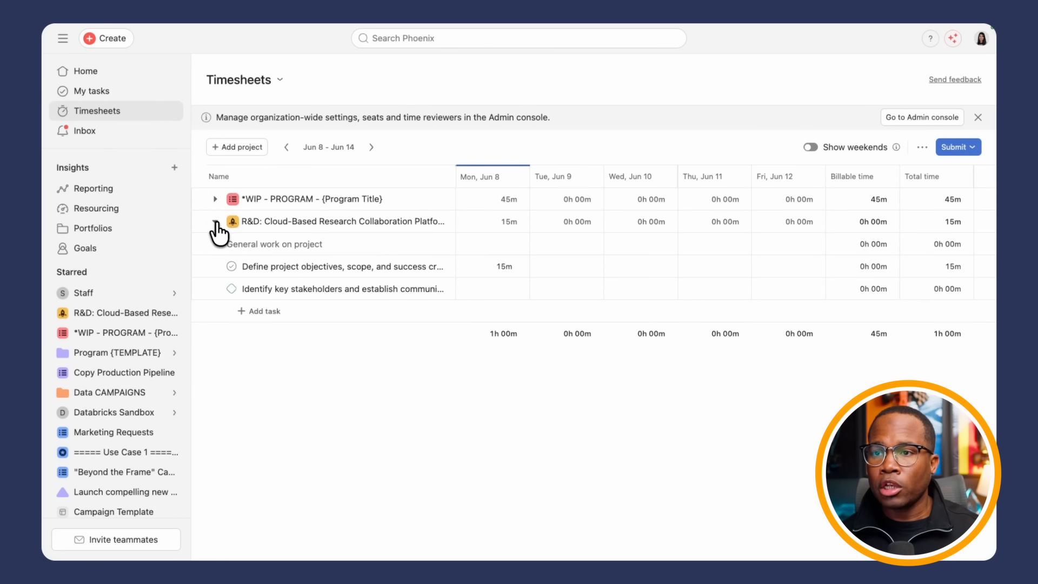
Collapse the R&D project and submit the Jun 8 - Jun 14 timesheet with its explanatory note.
{"action": "left_click", "coordinate": [215, 222]}
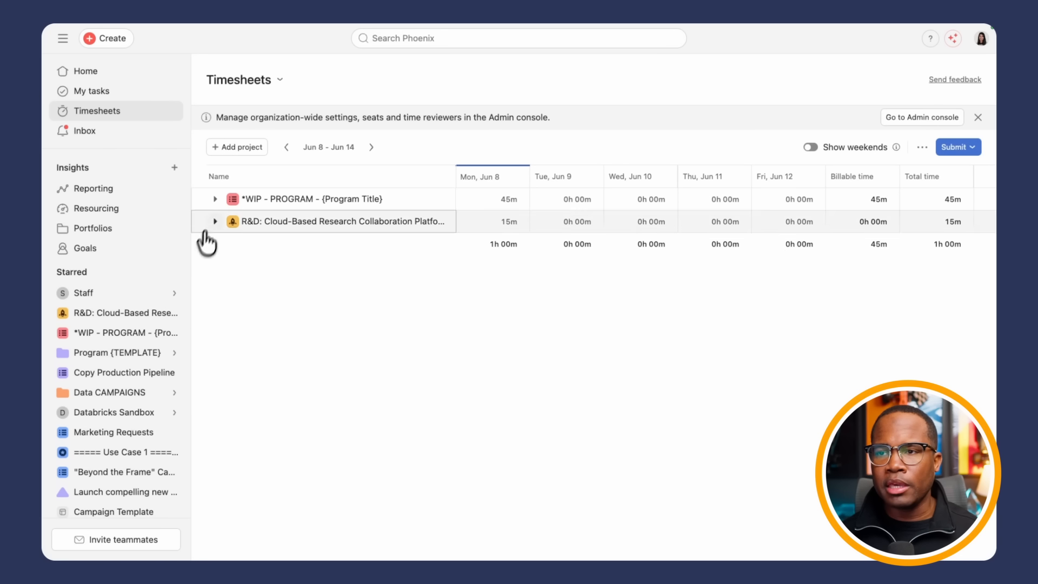
{"action": "left_click", "coordinate": [954, 148]}
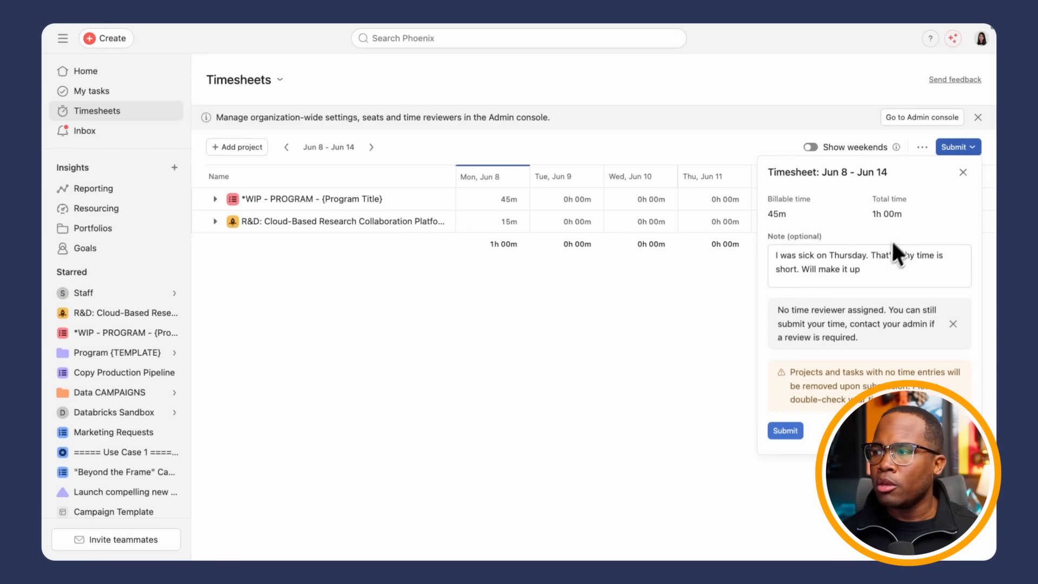
{"action": "left_click", "coordinate": [867, 268]}
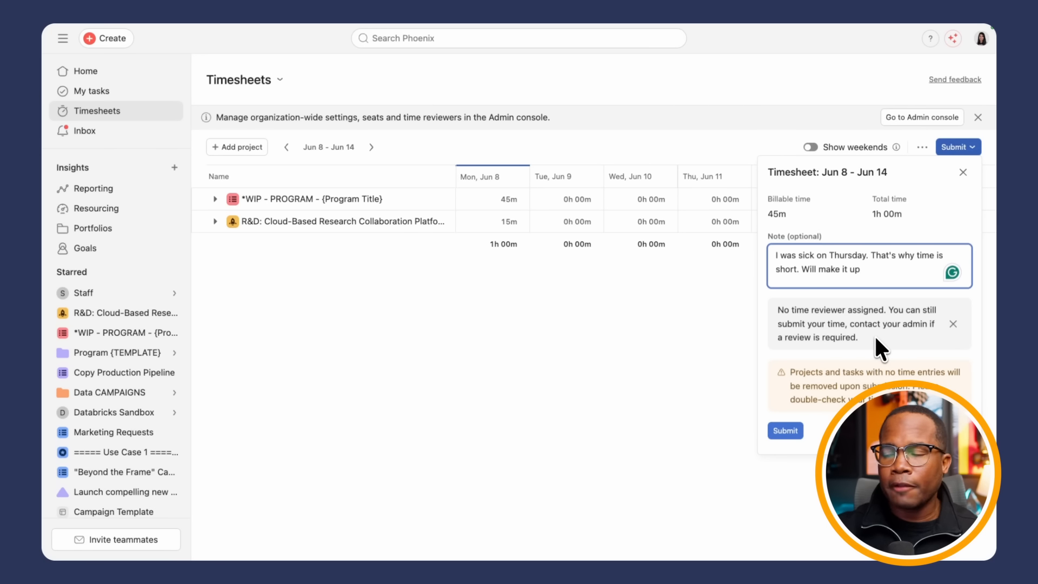
{"action": "left_click", "coordinate": [792, 431]}
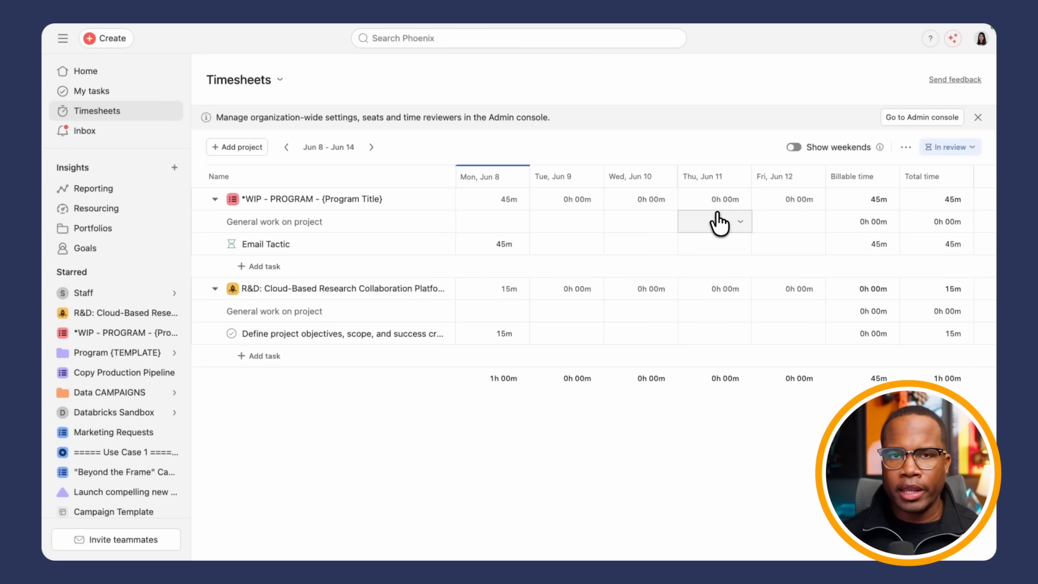
Log 30 minutes of non-billable BAU work, described as "More BAU work", on the R&D project's "Identify key stakeholders" milestone.
{"action": "left_click", "coordinate": [333, 291]}
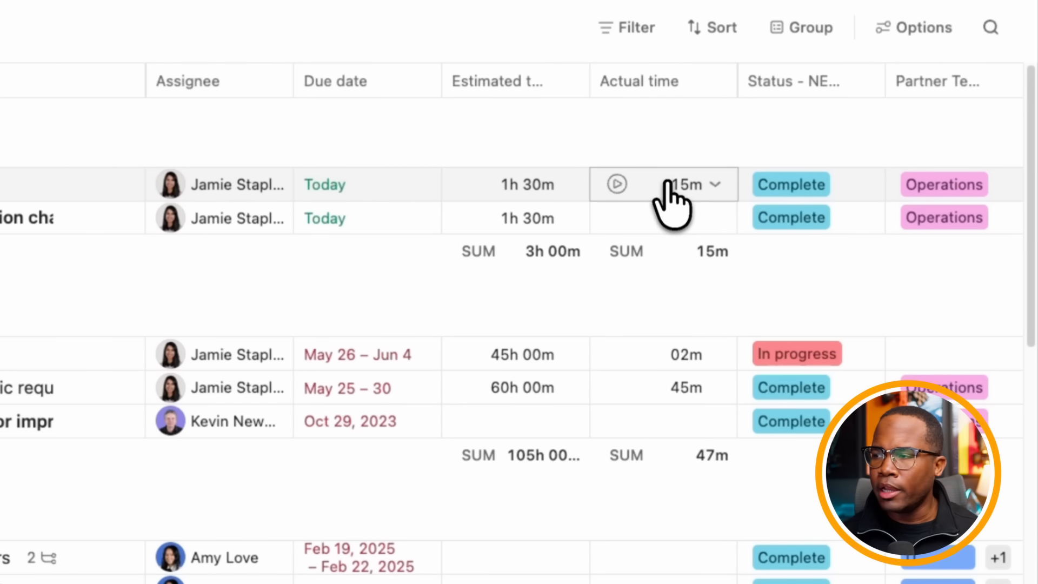
{"action": "left_click", "coordinate": [659, 218]}
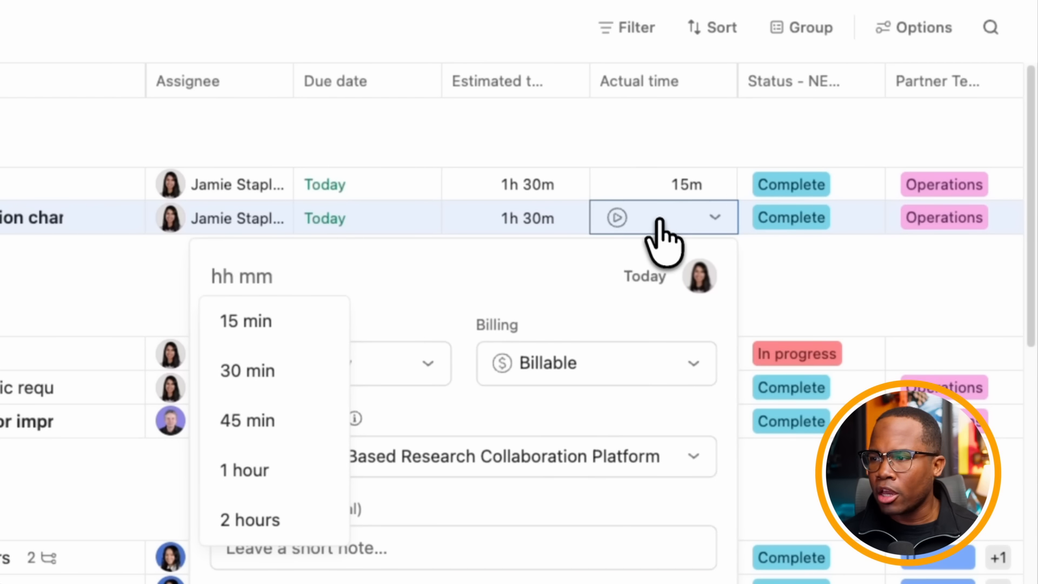
{"action": "left_click", "coordinate": [273, 370]}
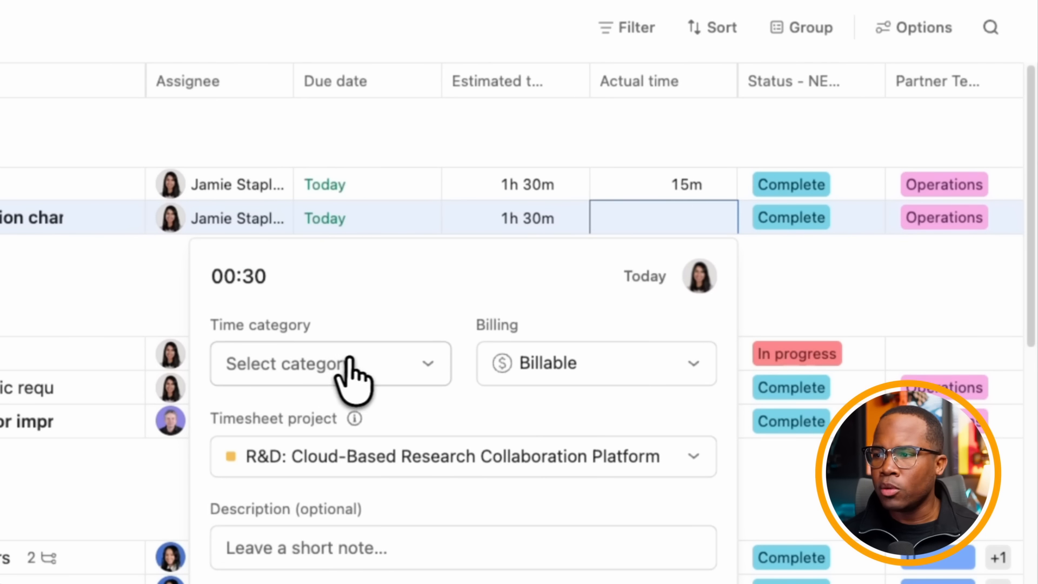
{"action": "left_click", "coordinate": [354, 374]}
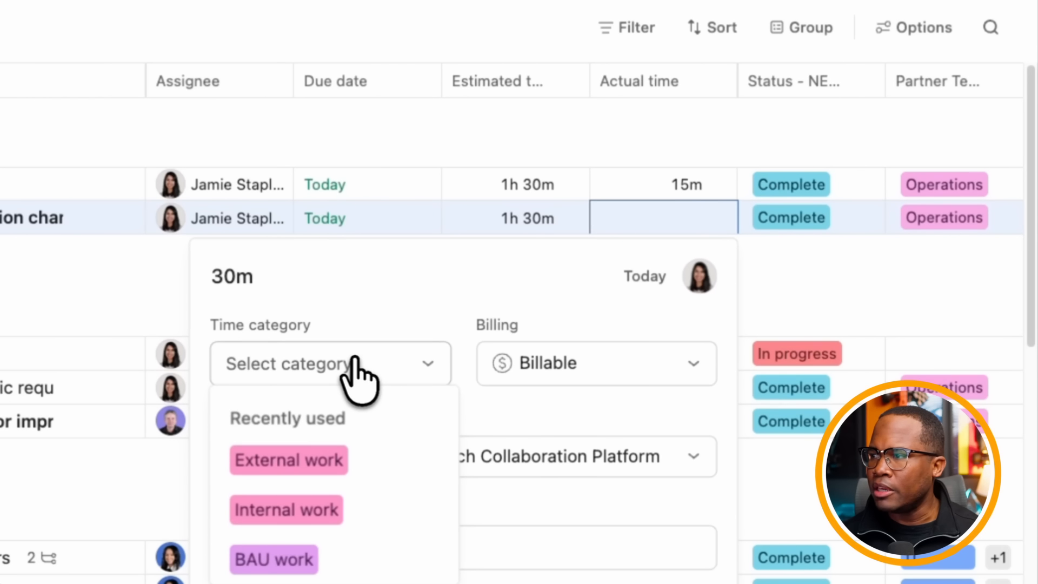
{"action": "left_click", "coordinate": [297, 560]}
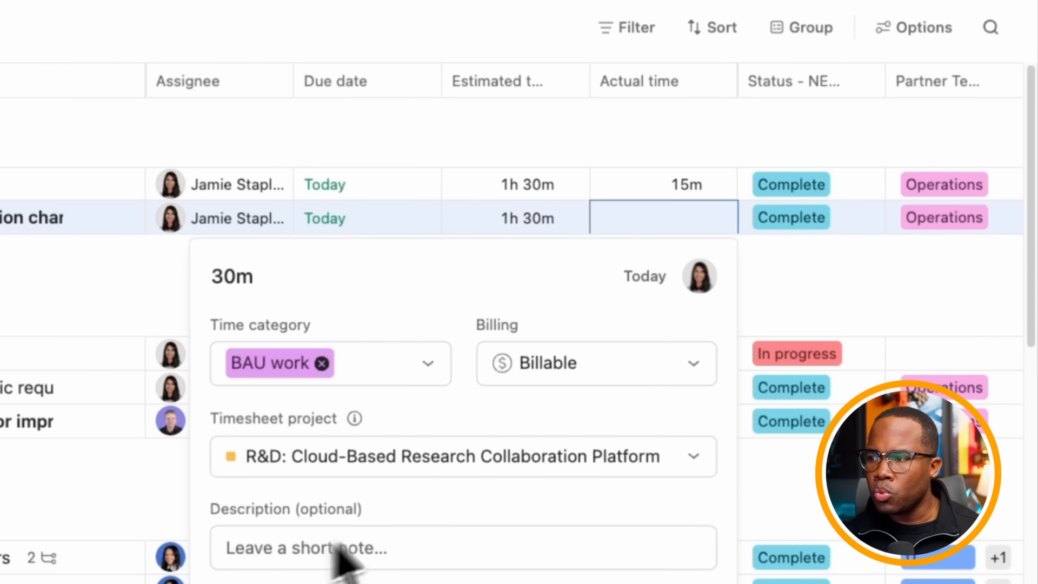
{"action": "left_click", "coordinate": [562, 373]}
{"action": "left_click", "coordinate": [565, 432]}
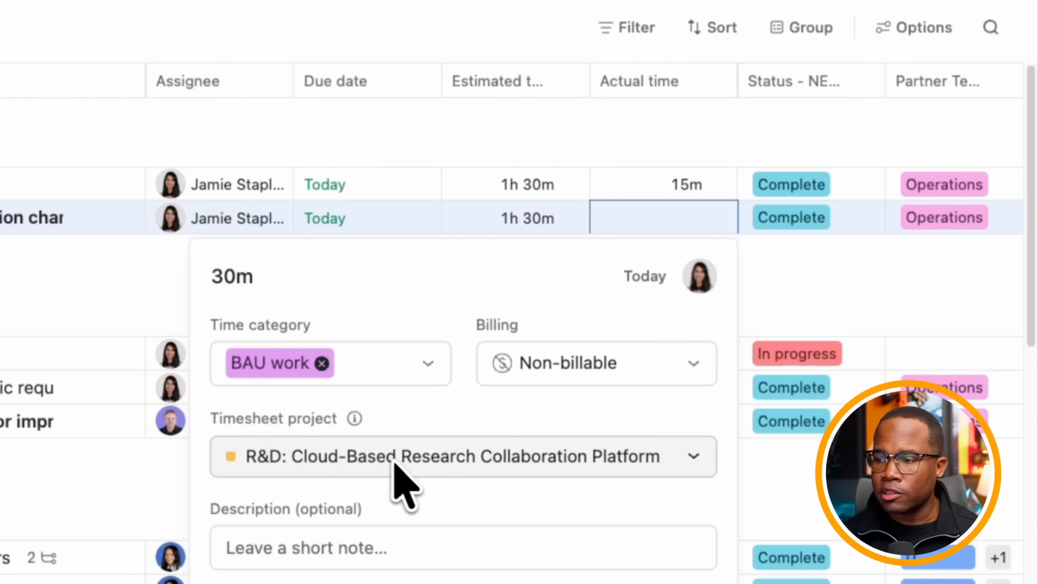
{"action": "left_click", "coordinate": [371, 547]}
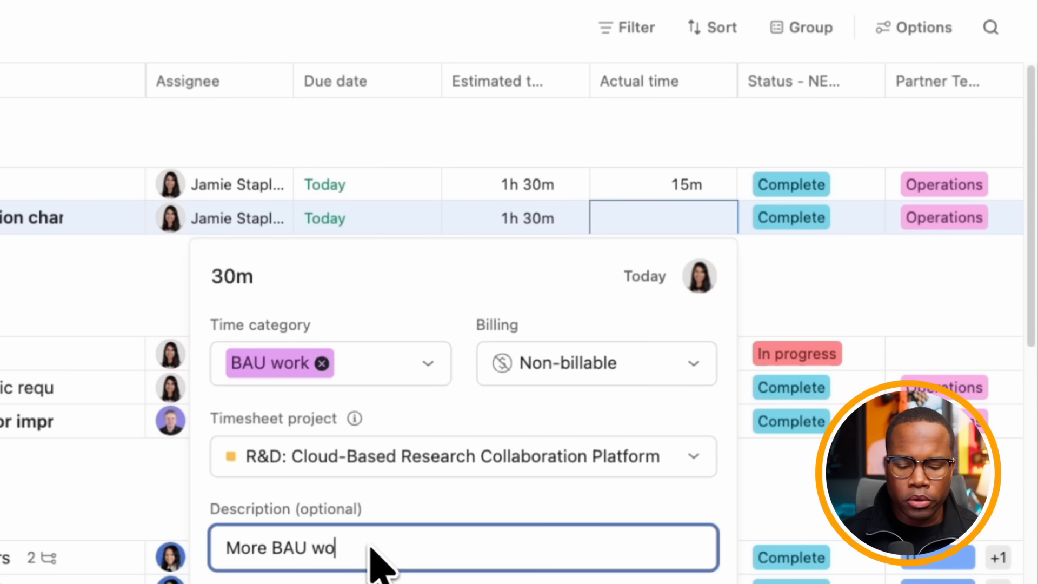
{"action": "key", "text": "Return"}
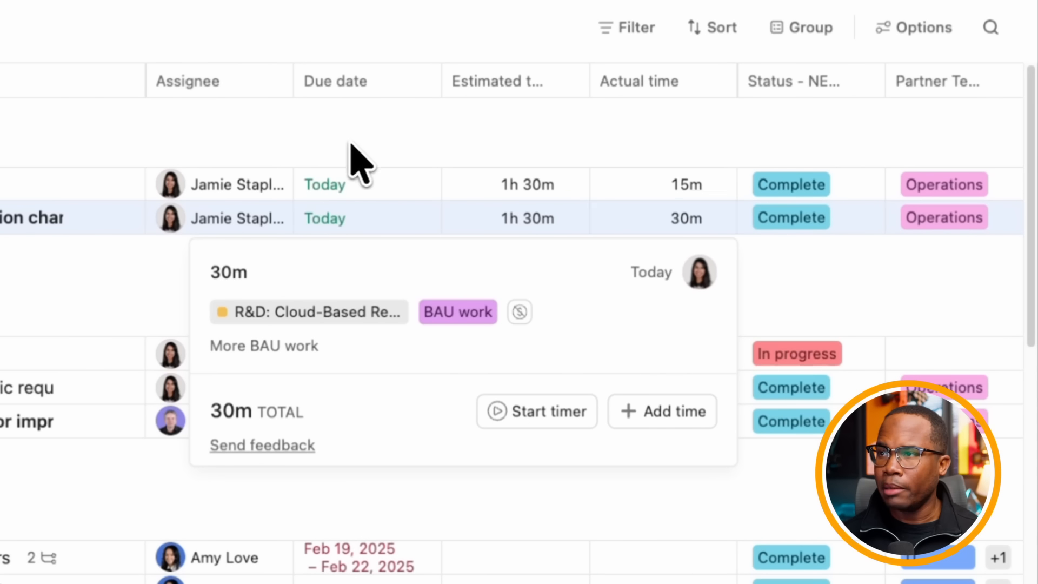
{"action": "left_click", "coordinate": [335, 169]}
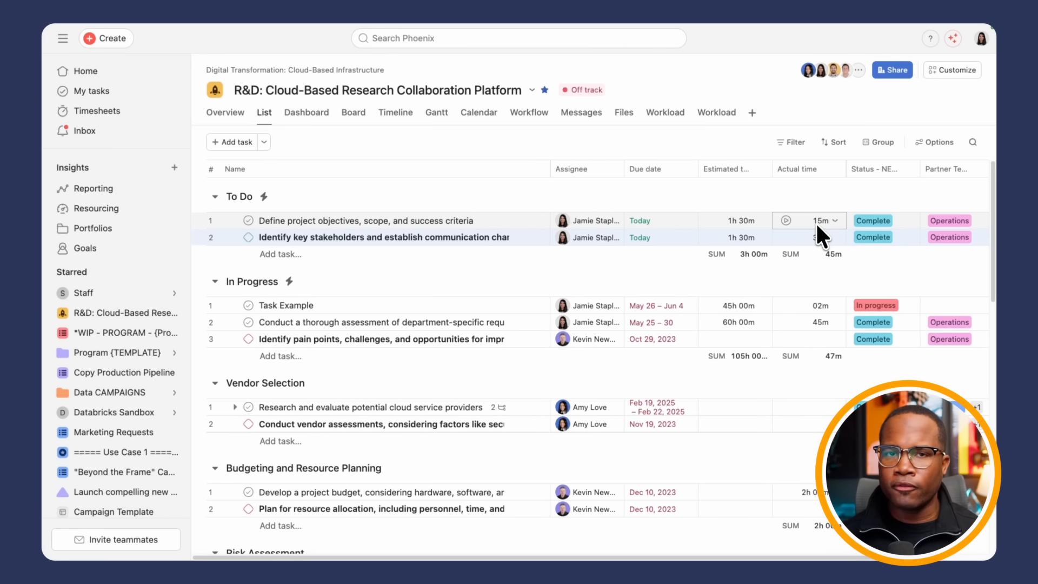
Open the R&D project's budget settings and examine the costs spent against the total budget and estimated costs.
{"action": "left_click", "coordinate": [532, 90]}
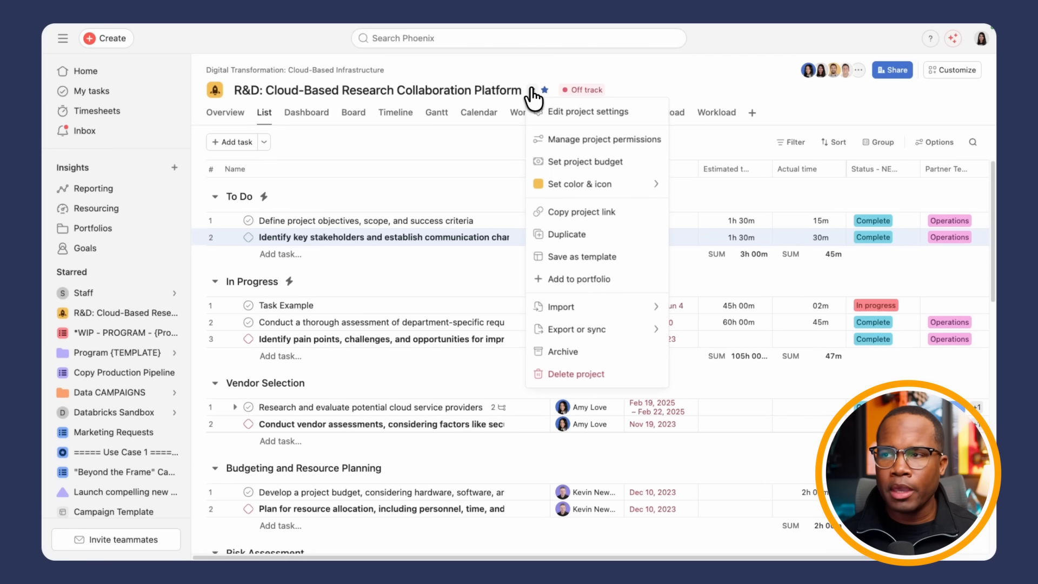
{"action": "left_click", "coordinate": [594, 72]}
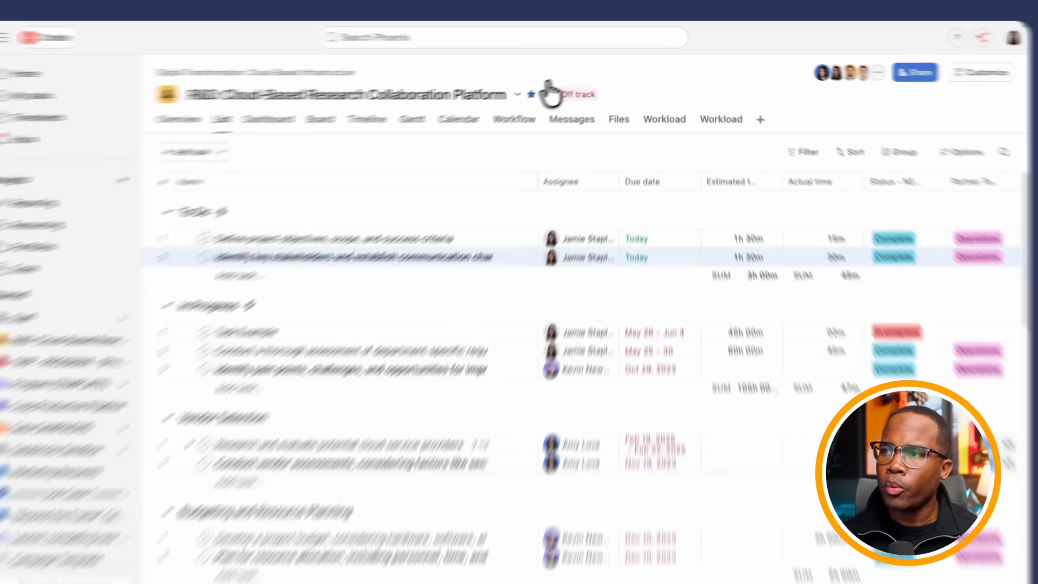
{"action": "left_click", "coordinate": [531, 91]}
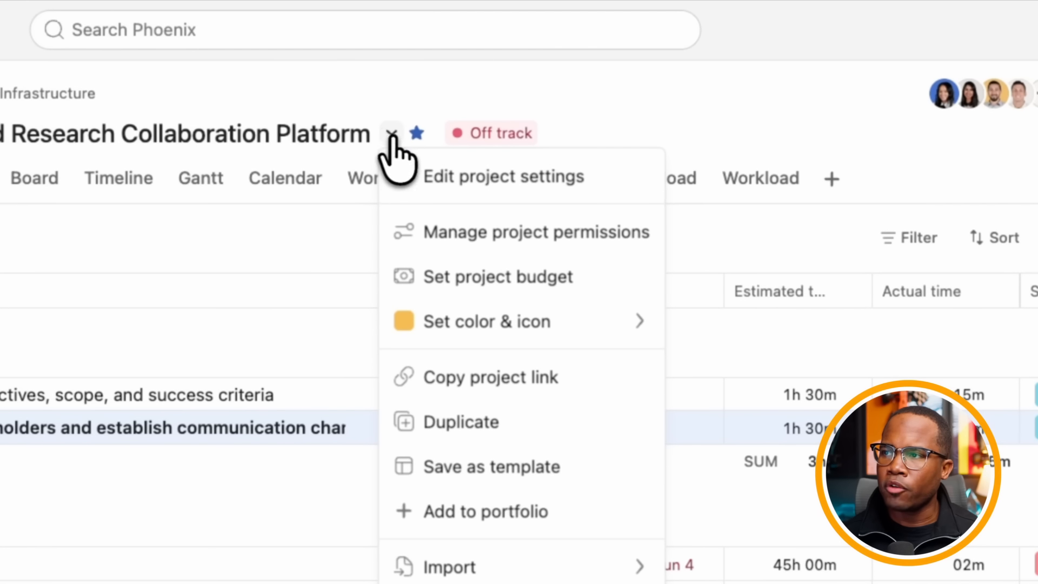
{"action": "left_click", "coordinate": [478, 278]}
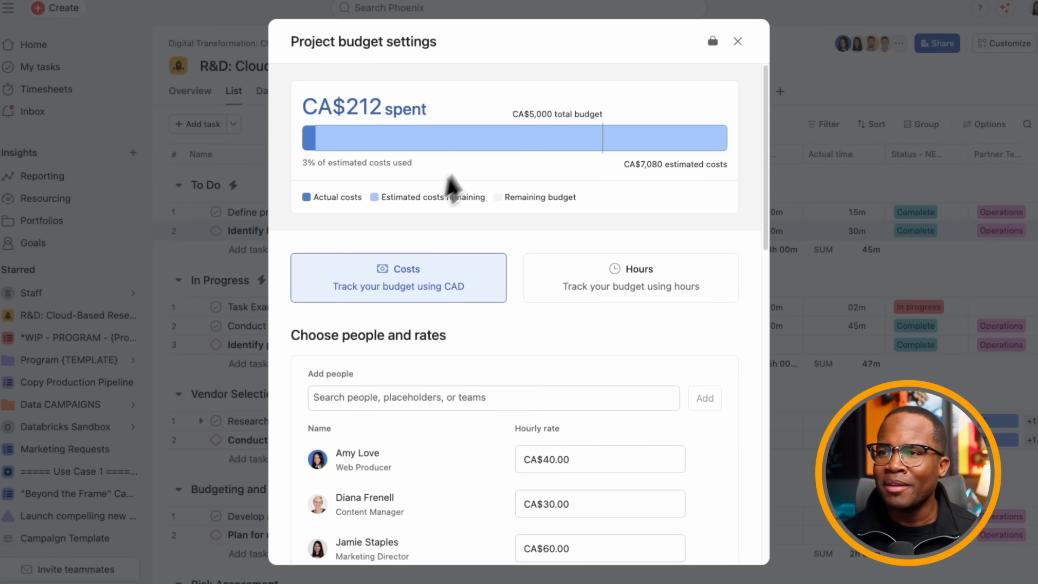
{"action": "left_click_drag", "start_coordinate": [333, 106], "coordinate": [467, 139]}
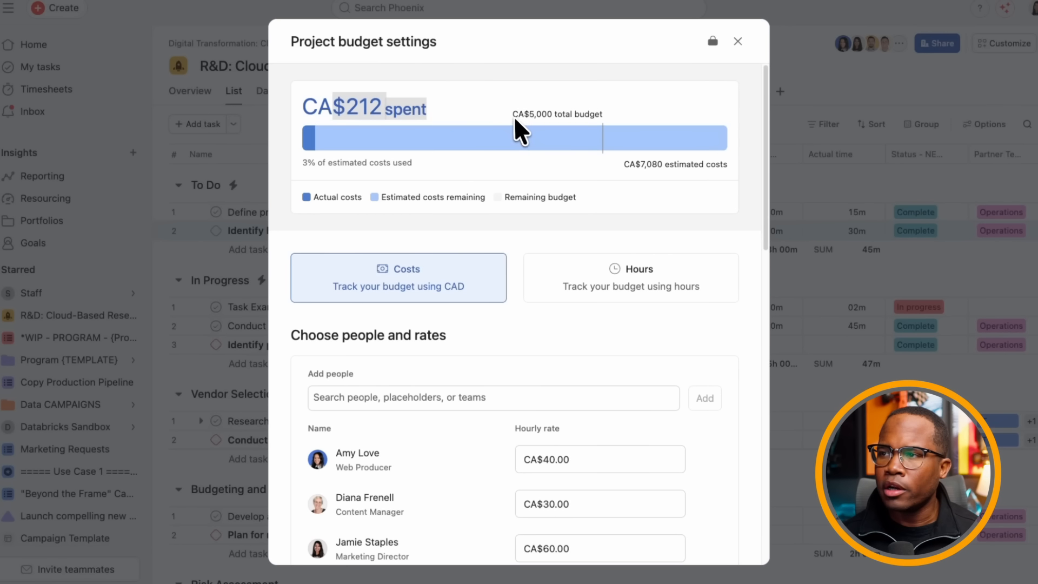
{"action": "left_click", "coordinate": [514, 320]}
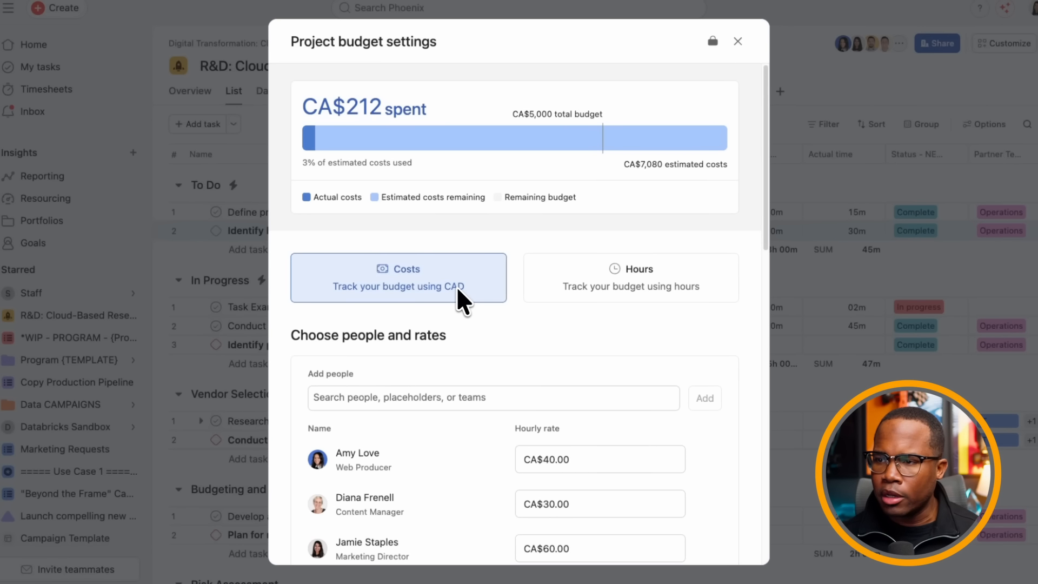
Switch the budget tracking to Hours and examine the total hours budget and the time spent.
{"action": "left_click", "coordinate": [582, 280]}
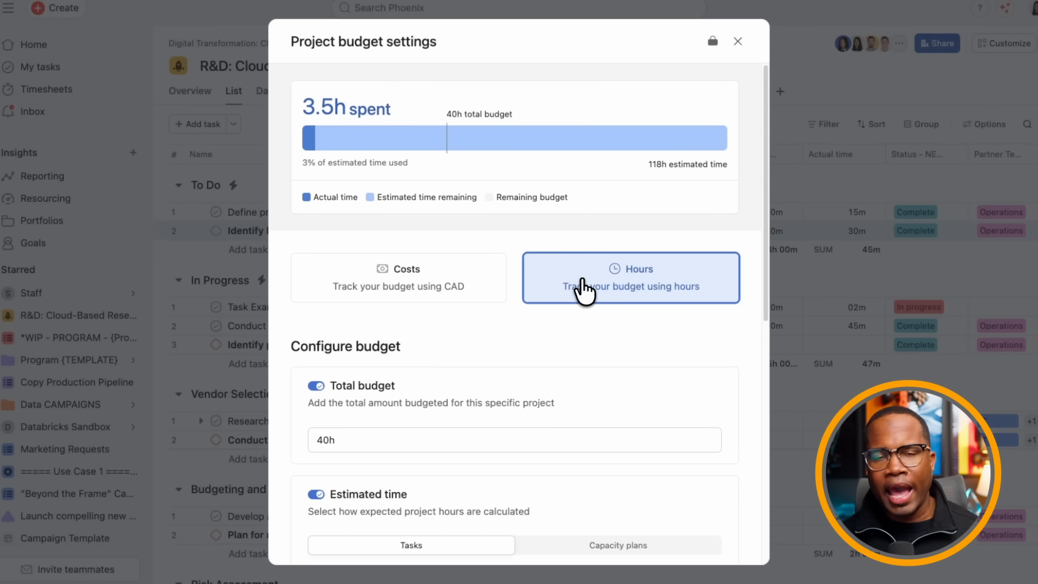
{"action": "scroll", "coordinate": [519, 351], "scroll_direction": "down", "scroll_amount": 1}
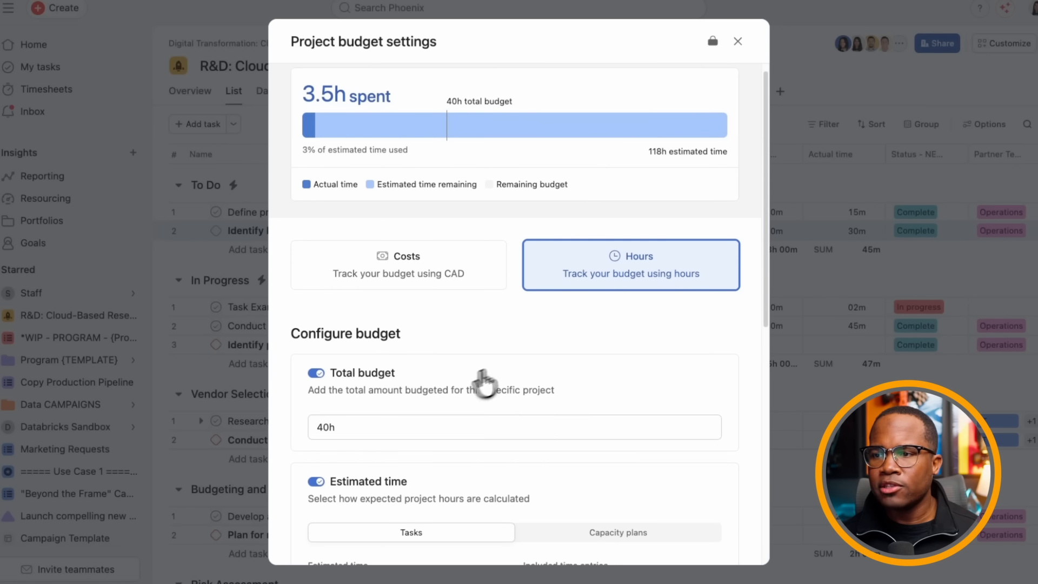
{"action": "left_click", "coordinate": [339, 425]}
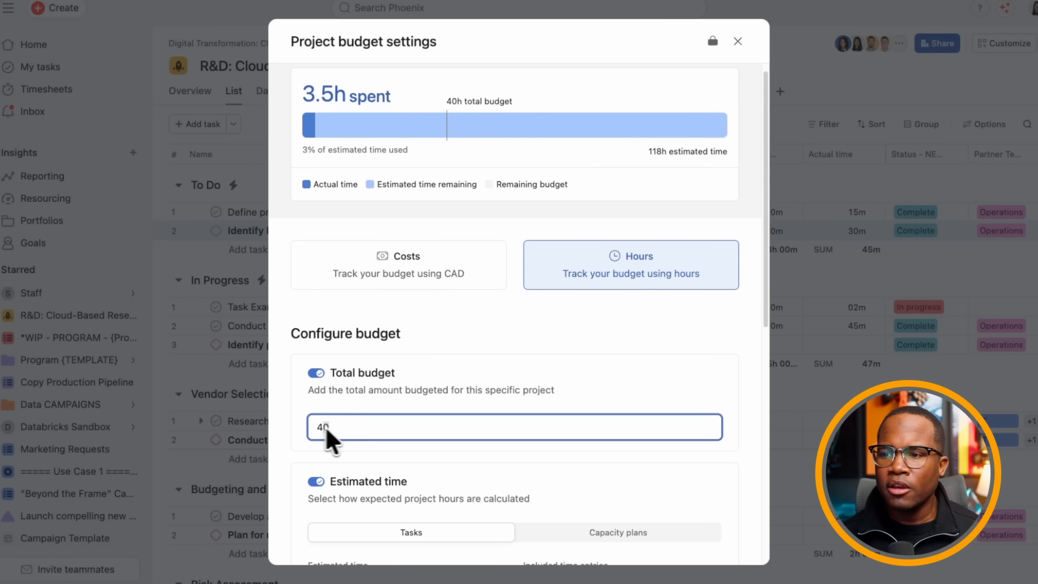
{"action": "left_click", "coordinate": [522, 333]}
{"action": "scroll", "coordinate": [459, 246], "scroll_direction": "up", "scroll_amount": 1}
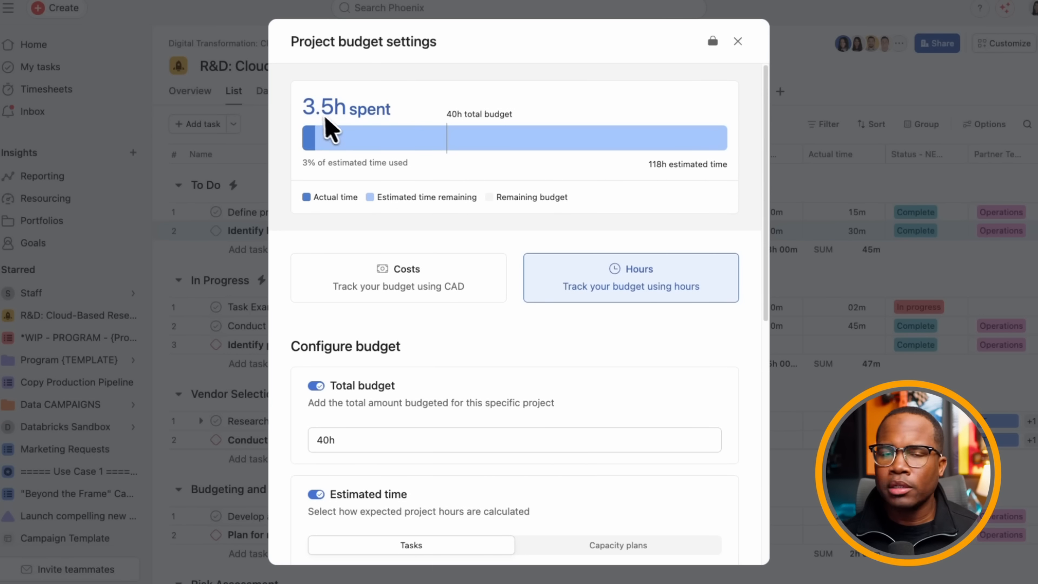
Return the budget tracking to Costs and examine the people's hourly rates and the total budget setting.
{"action": "left_click", "coordinate": [458, 279]}
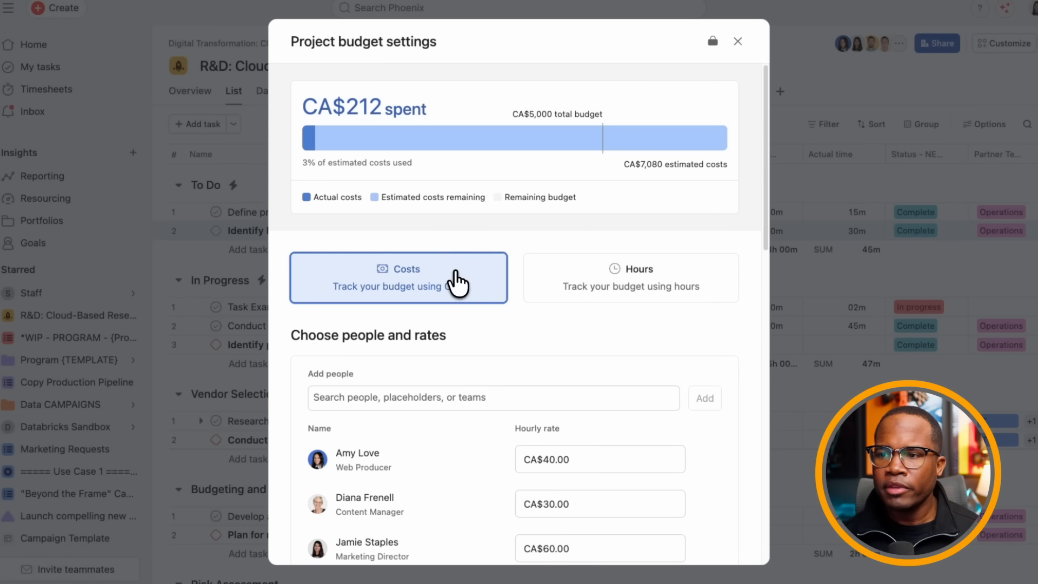
{"action": "scroll", "coordinate": [479, 305], "scroll_direction": "down", "scroll_amount": 5}
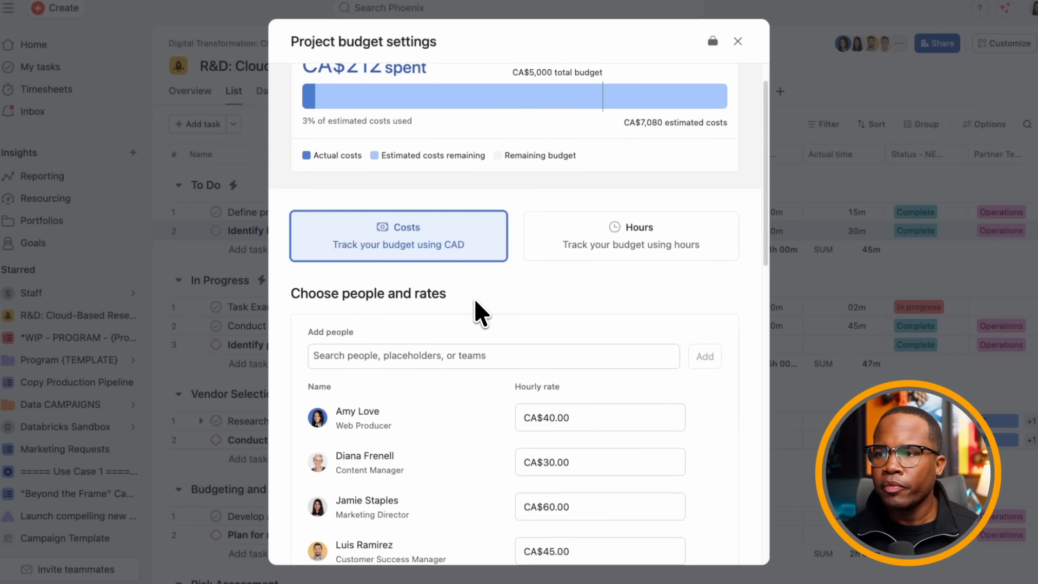
{"action": "scroll", "coordinate": [476, 303], "scroll_direction": "down", "scroll_amount": 1}
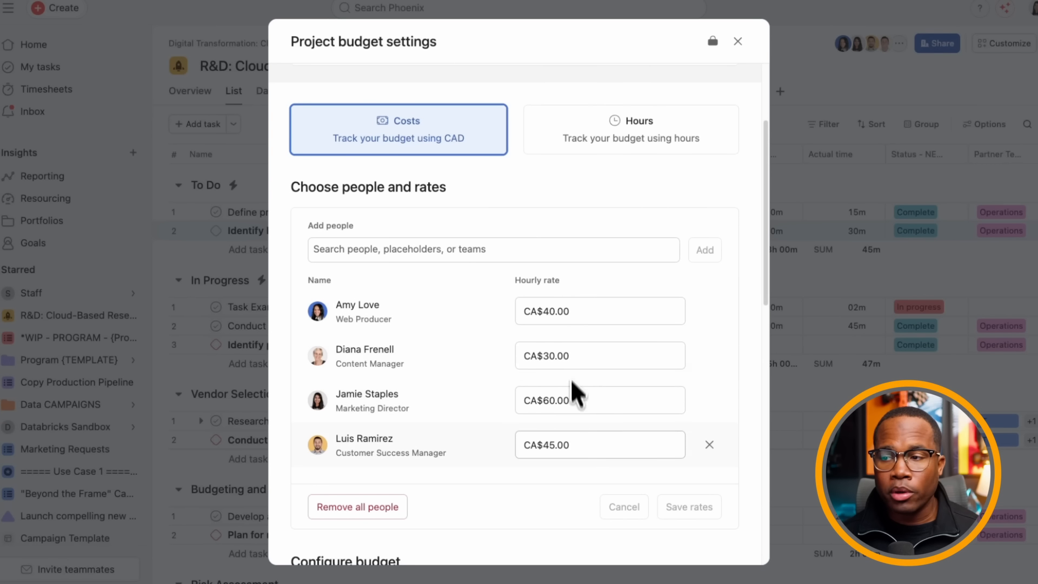
{"action": "scroll", "coordinate": [394, 388], "scroll_direction": "down", "scroll_amount": 2}
{"action": "scroll", "coordinate": [393, 388], "scroll_direction": "down", "scroll_amount": 5}
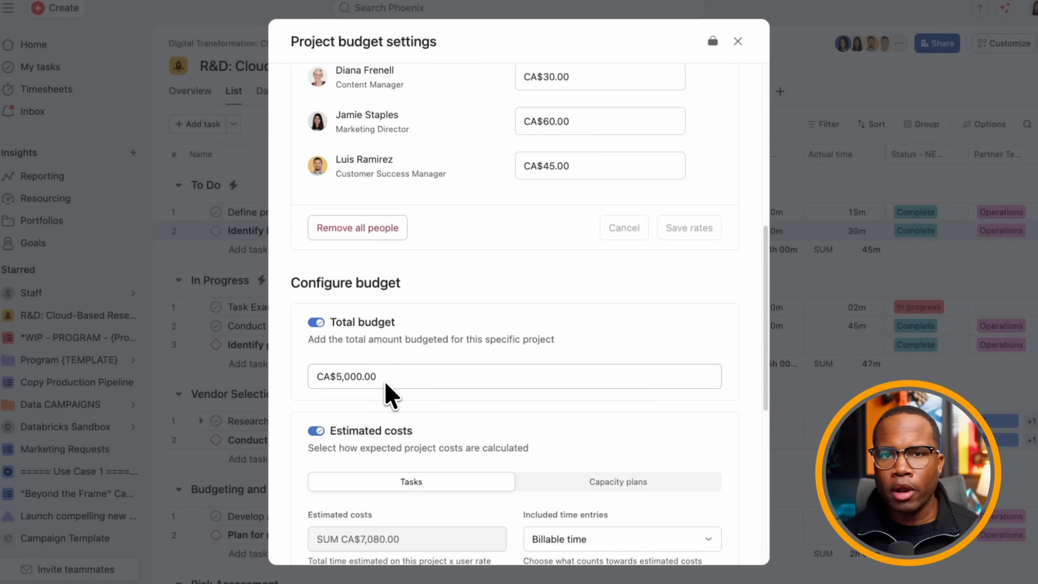
{"action": "scroll", "coordinate": [384, 381], "scroll_direction": "up", "scroll_amount": 10}
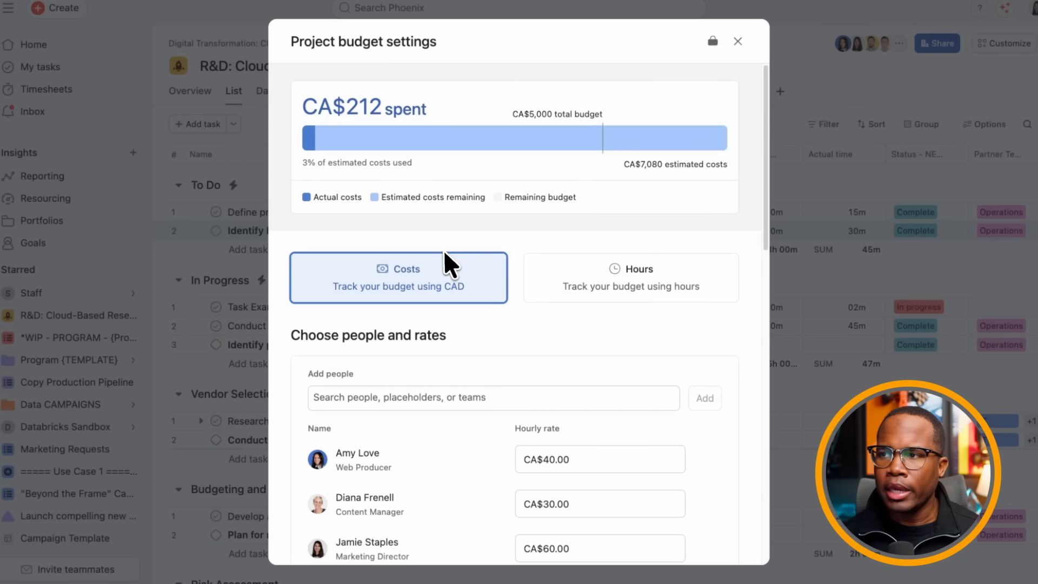
Base the project's estimated costs on Capacity plans and close the budget settings.
{"action": "scroll", "coordinate": [426, 334], "scroll_direction": "down", "scroll_amount": 10}
{"action": "scroll", "coordinate": [426, 336], "scroll_direction": "down", "scroll_amount": 3}
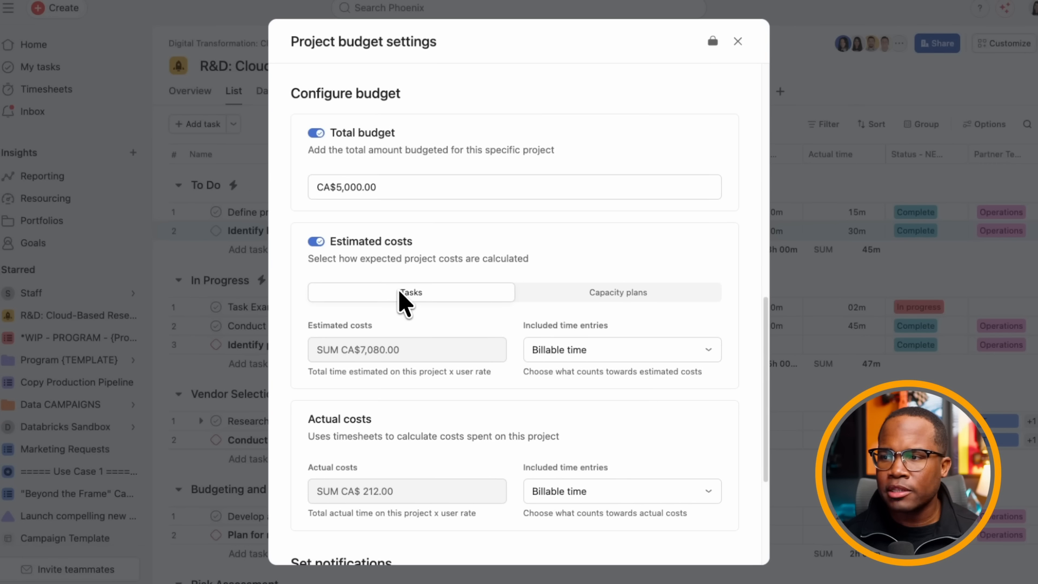
{"action": "left_click", "coordinate": [628, 301]}
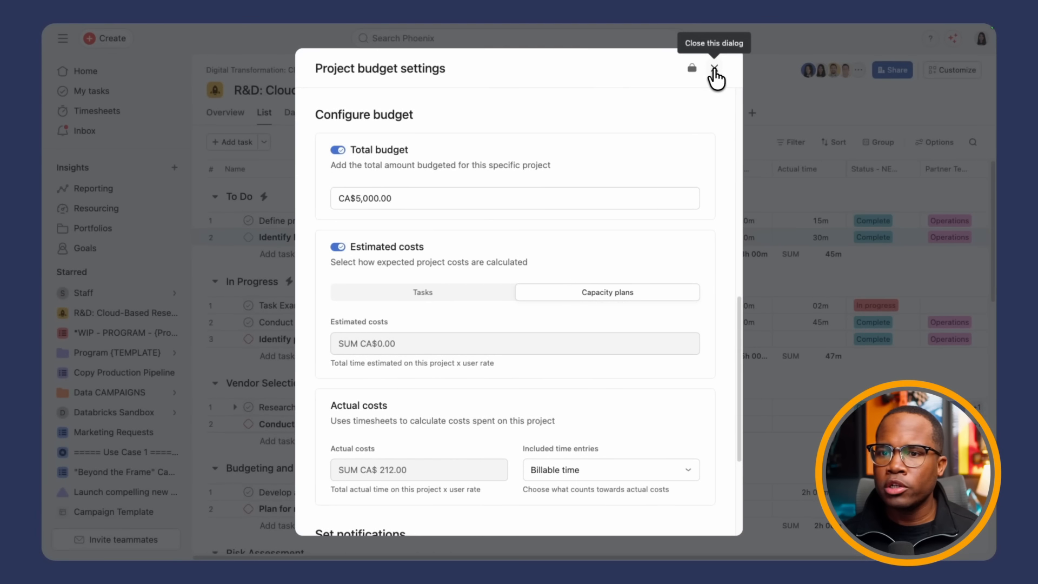
{"action": "left_click", "coordinate": [737, 41]}
Create a new capacity plan in Resourcing with the R&D: Cloud-Based Research Collaboration Platform and *WIP - PROGRAM - {Program Title} projects.
{"action": "left_click", "coordinate": [111, 210]}
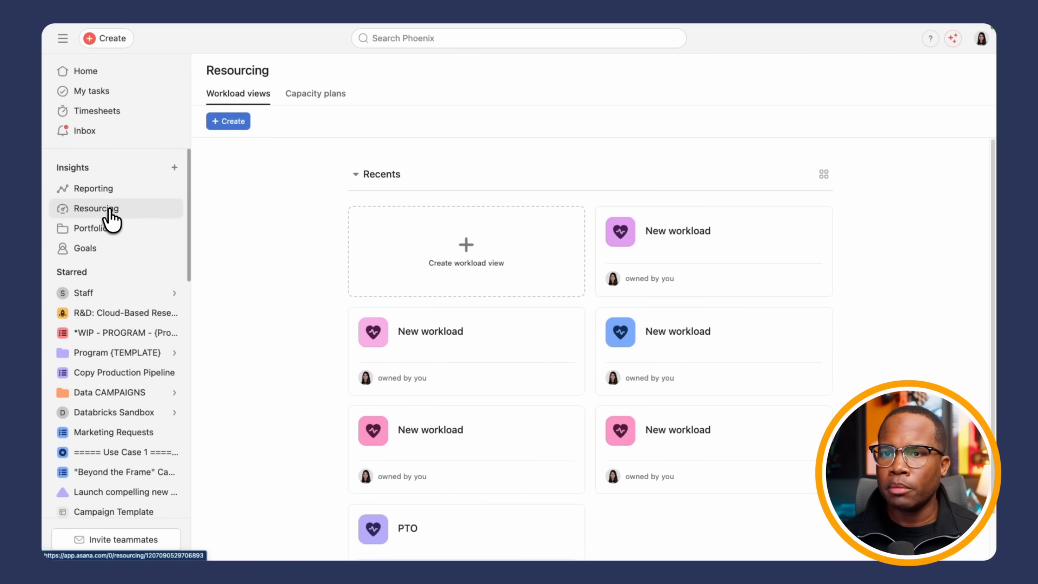
{"action": "left_click", "coordinate": [300, 100]}
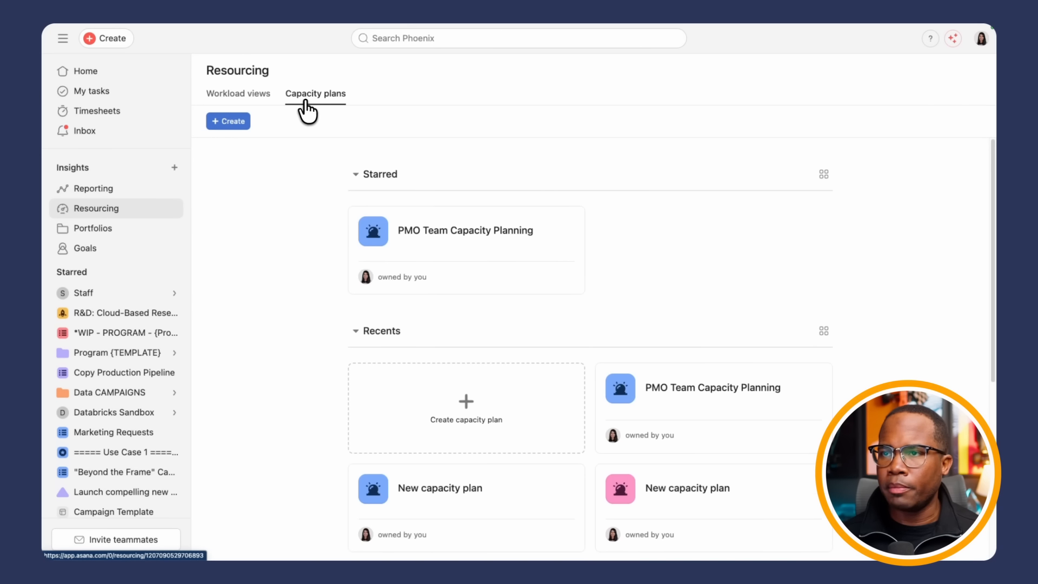
{"action": "left_click", "coordinate": [230, 122]}
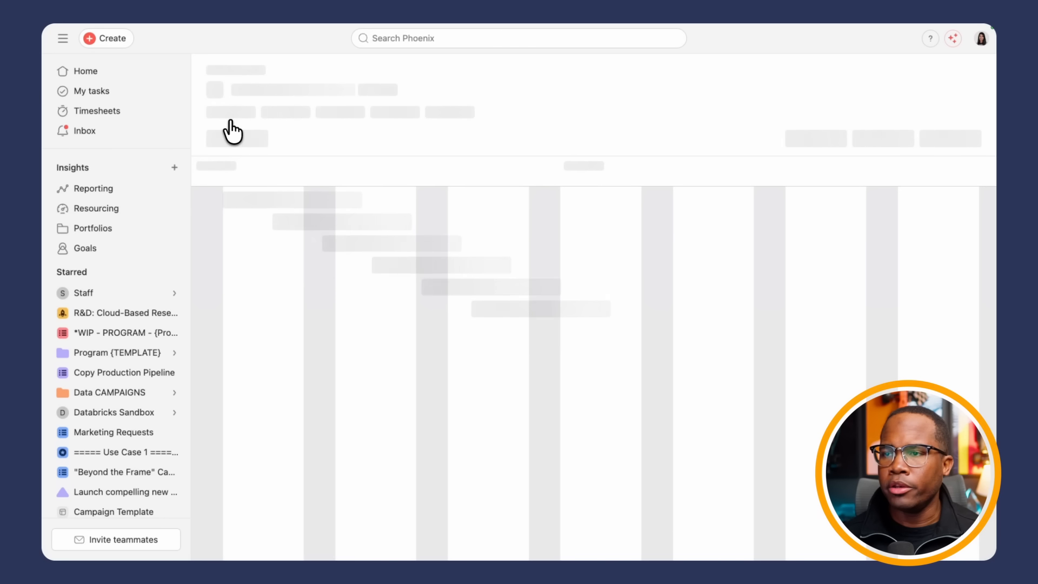
{"action": "left_click", "coordinate": [248, 143]}
{"action": "left_click", "coordinate": [440, 322]}
{"action": "type", "text": "R&D: Cloud-Based ..."}
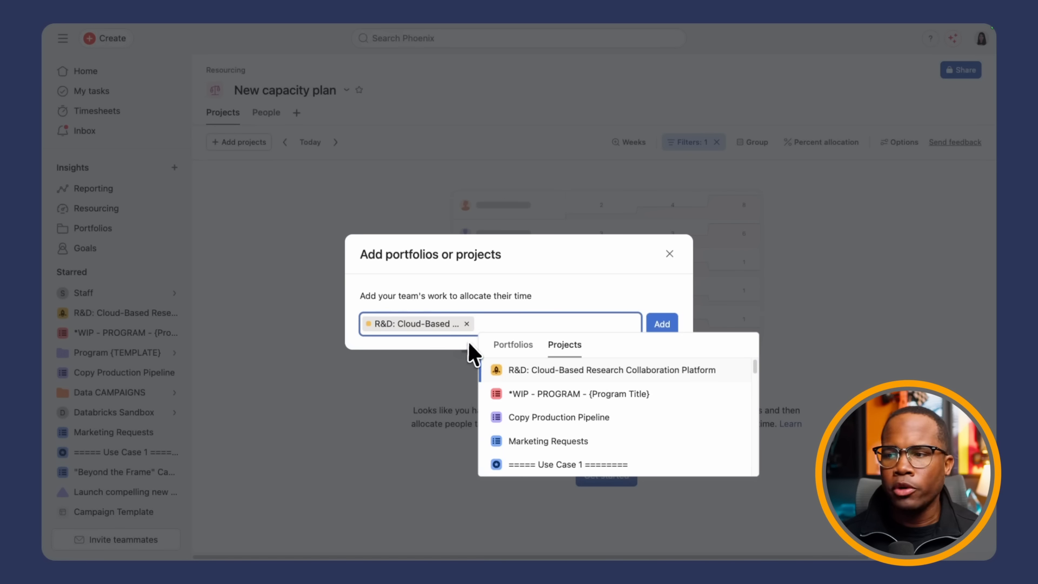
{"action": "left_click", "coordinate": [541, 394]}
{"action": "left_click", "coordinate": [660, 326]}
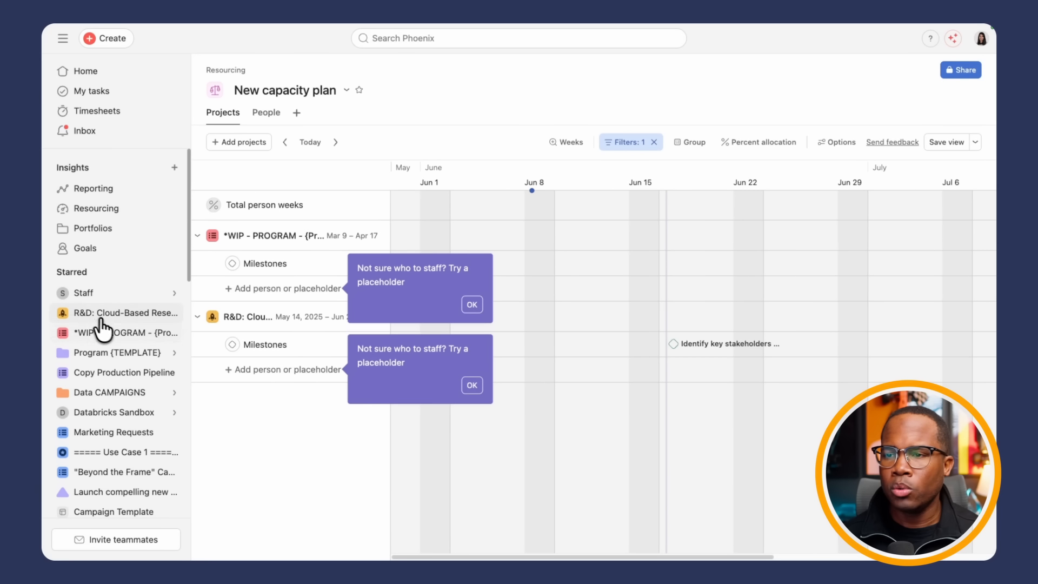
Add the Marketing Director as a staffed person under the R&D project in the capacity plan.
{"action": "left_click", "coordinate": [327, 447]}
{"action": "left_click", "coordinate": [281, 372]}
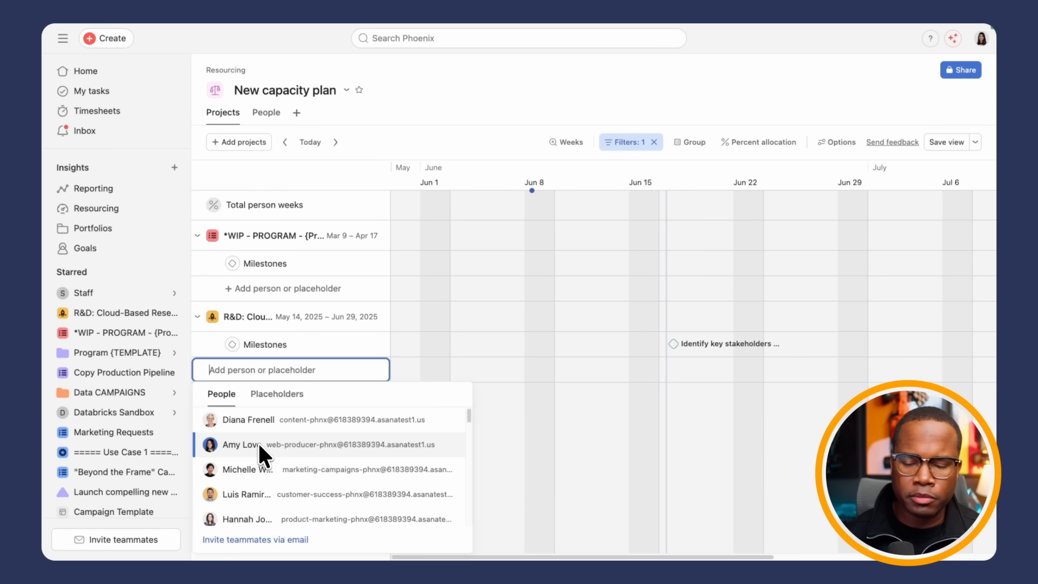
{"action": "type", "text": "ja"}
{"action": "left_click", "coordinate": [251, 469]}
Show the capacity plan as Estimated time and allocate 25h to the Marketing Director on the R&D project for Jun 1–7.
{"action": "left_click", "coordinate": [763, 142]}
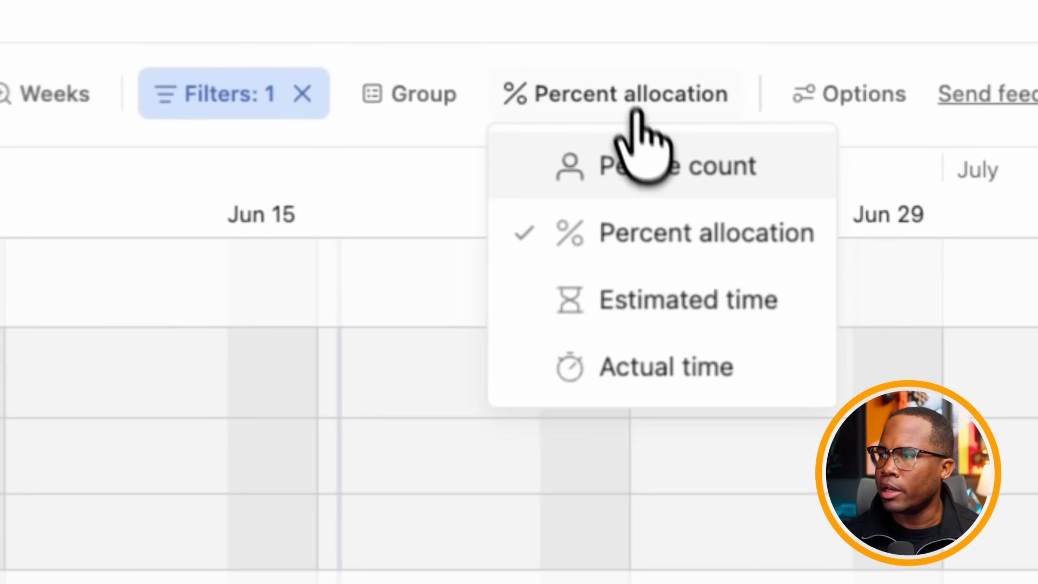
{"action": "left_click", "coordinate": [652, 310]}
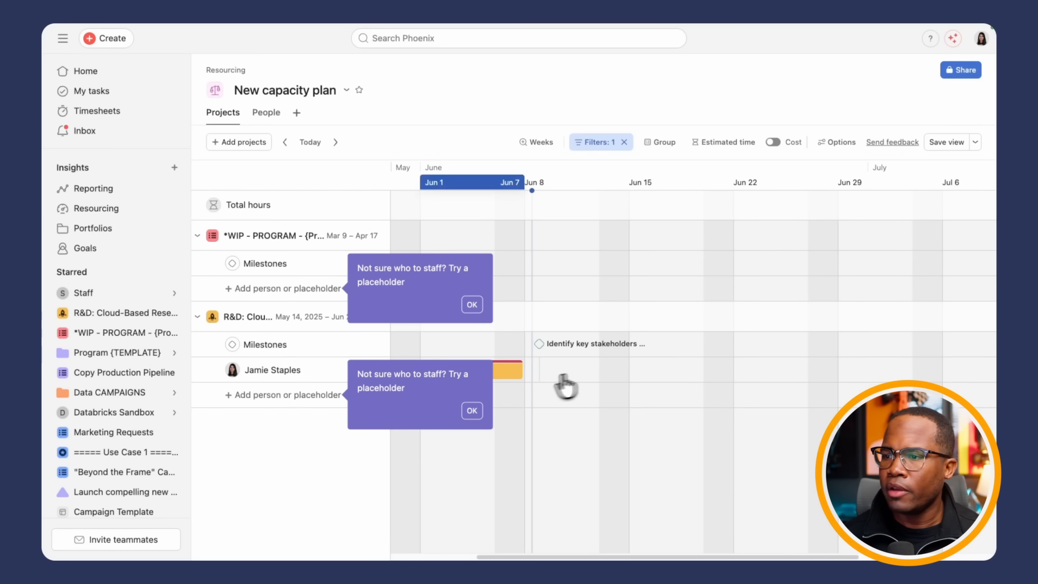
{"action": "left_click", "coordinate": [473, 371]}
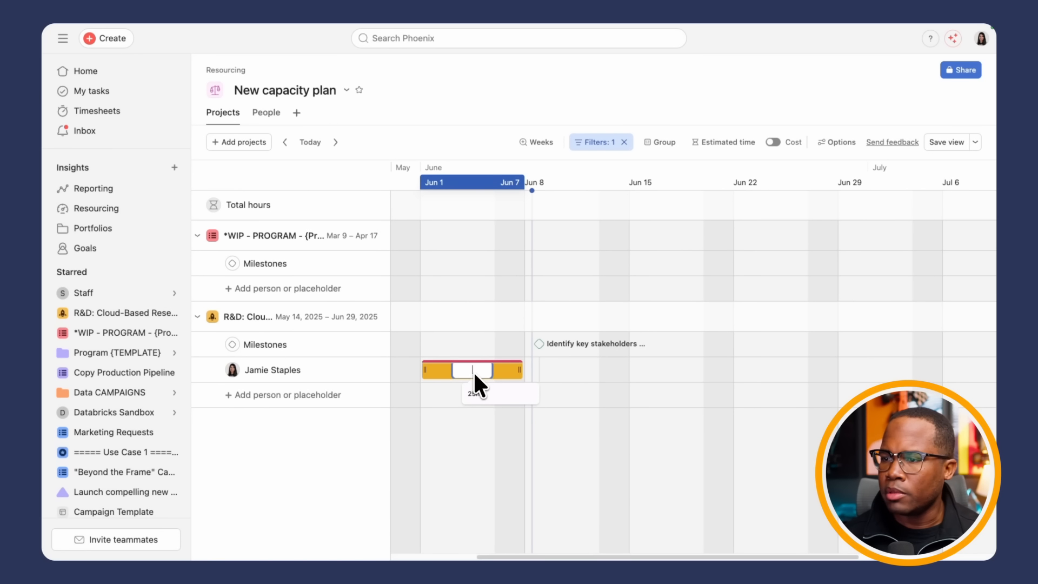
{"action": "type", "text": "25h"}
{"action": "left_click", "coordinate": [327, 452]}
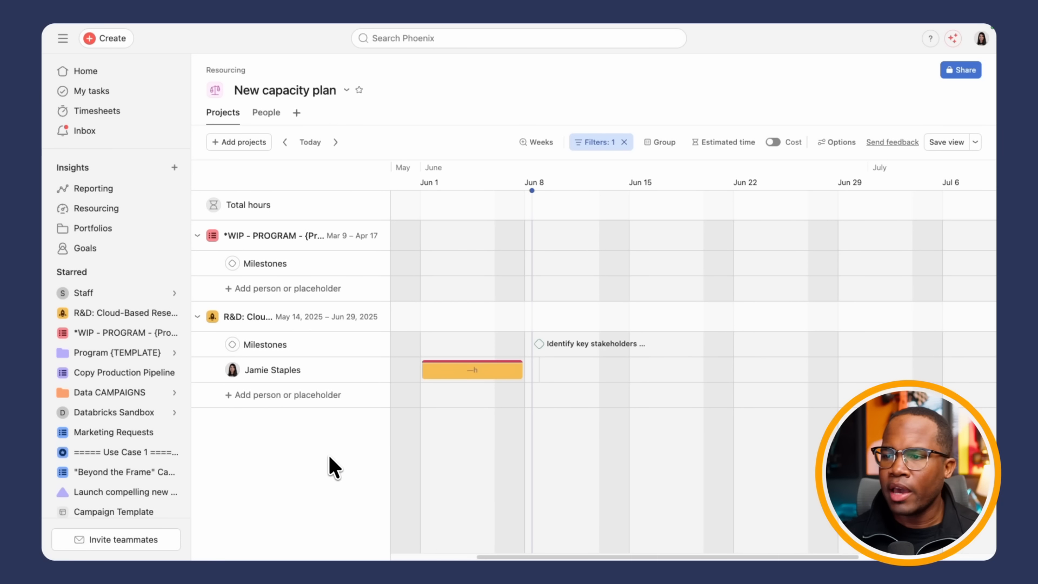
Staff the marketing campaigns teammate on the R&D project with a 25h allocation spanning Jun 1–10.
{"action": "left_click", "coordinate": [276, 399]}
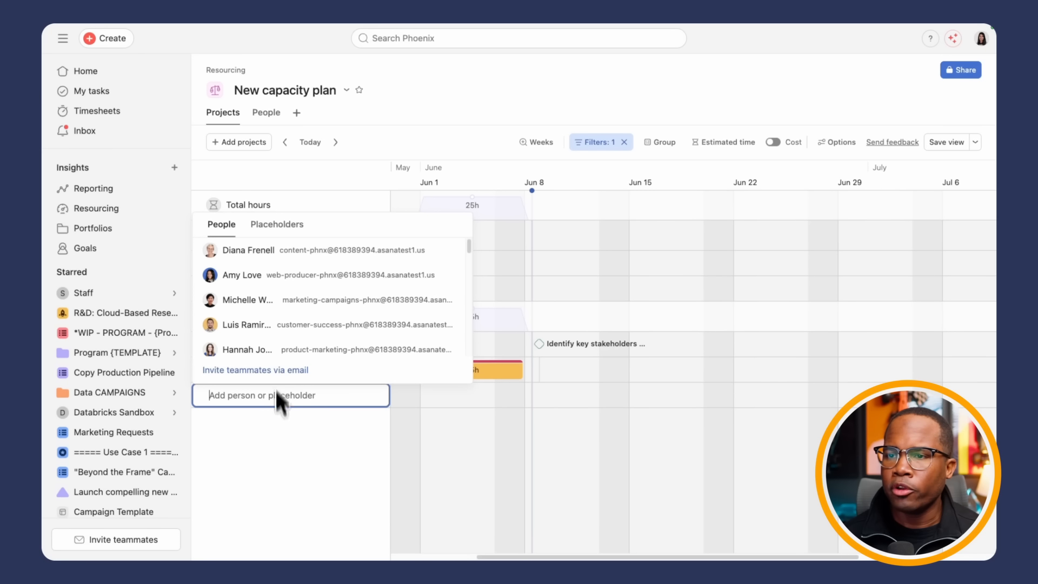
{"action": "left_click", "coordinate": [270, 301]}
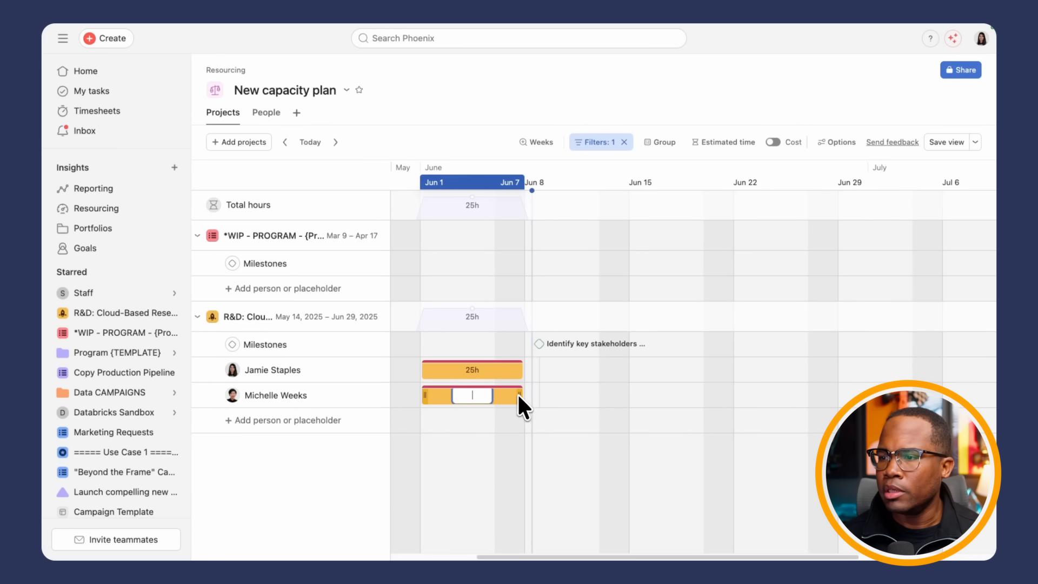
{"action": "left_click_drag", "start_coordinate": [519, 394], "coordinate": [577, 394]}
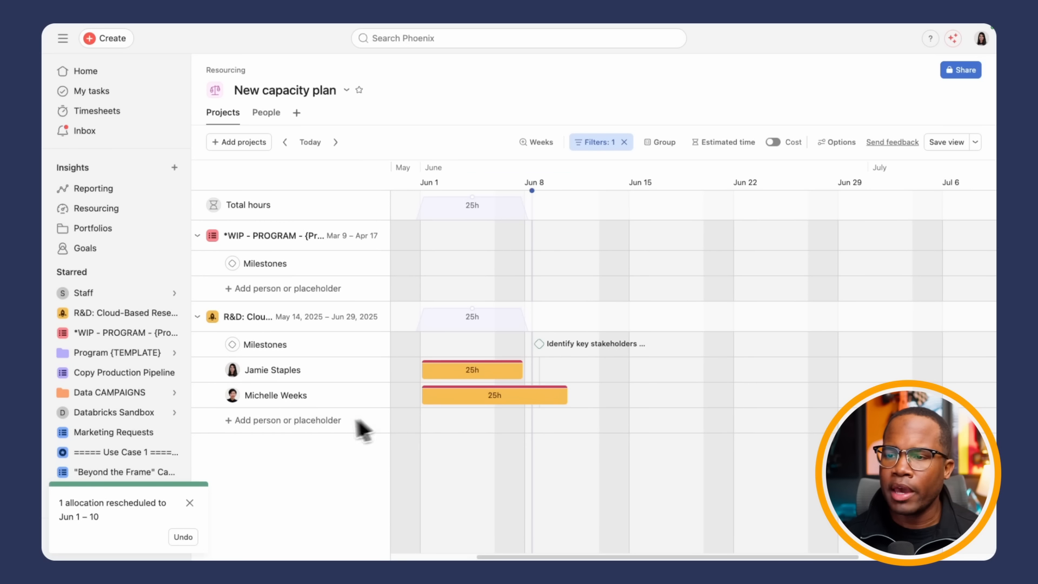
Create a placeholder named Designer under the R&D project and allocate it 10h over Jun 1–10.
{"action": "left_click", "coordinate": [319, 423]}
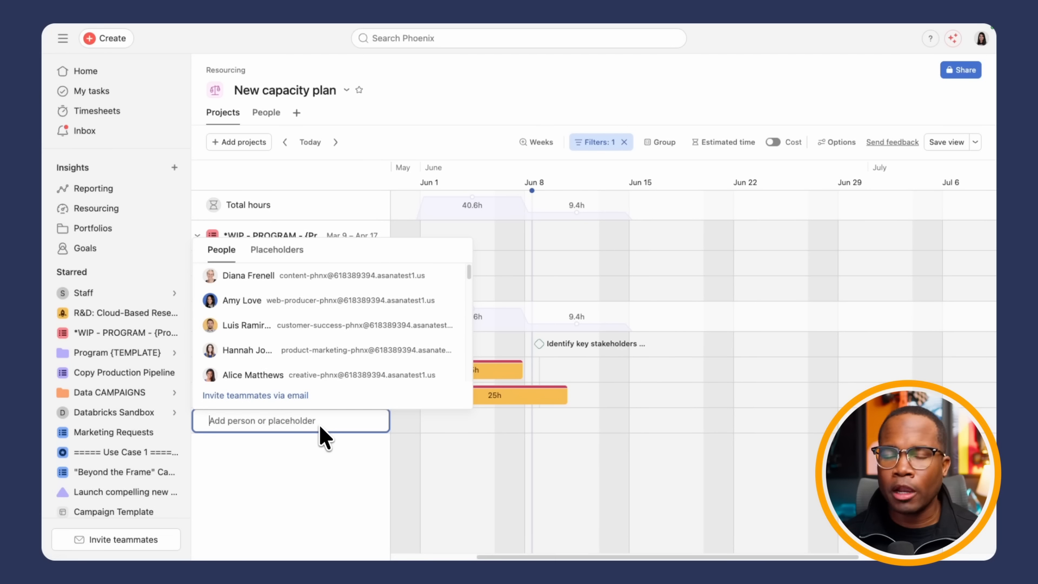
{"action": "left_click", "coordinate": [279, 250]}
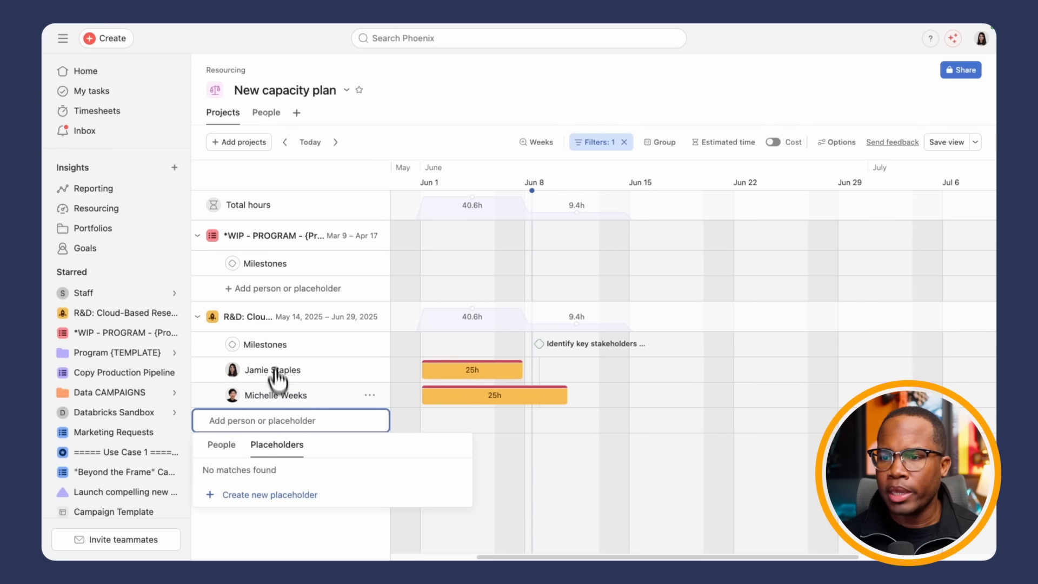
{"action": "left_click", "coordinate": [263, 495]}
{"action": "type", "text": "Designer"}
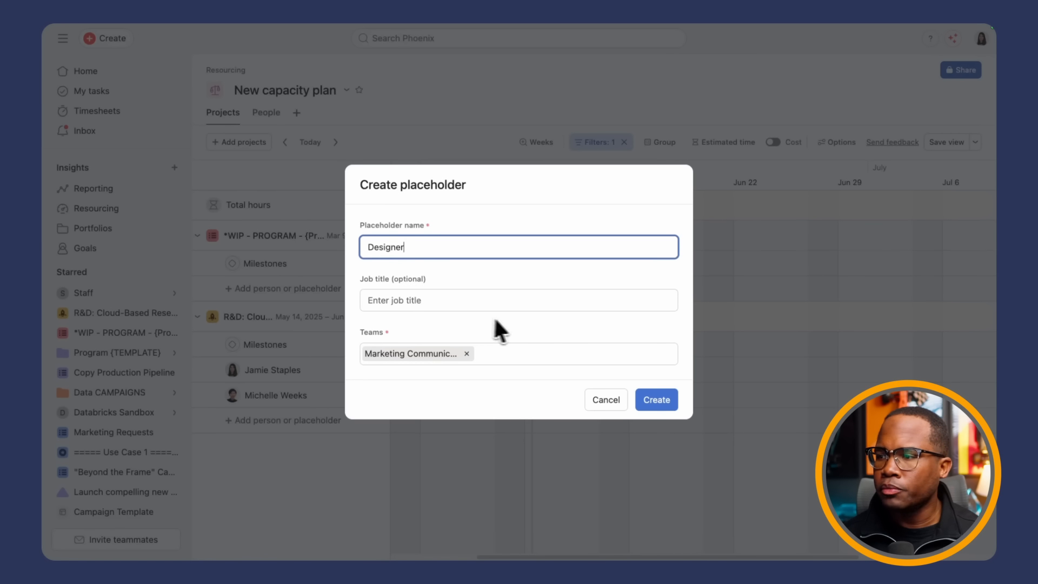
{"action": "left_click", "coordinate": [656, 400]}
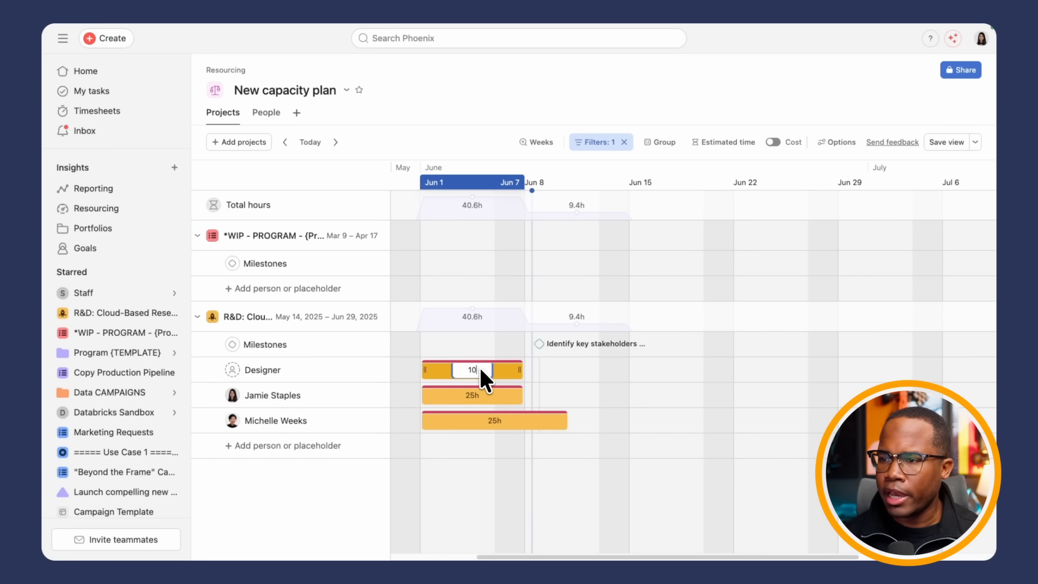
{"action": "left_click_drag", "start_coordinate": [521, 370], "coordinate": [575, 371]}
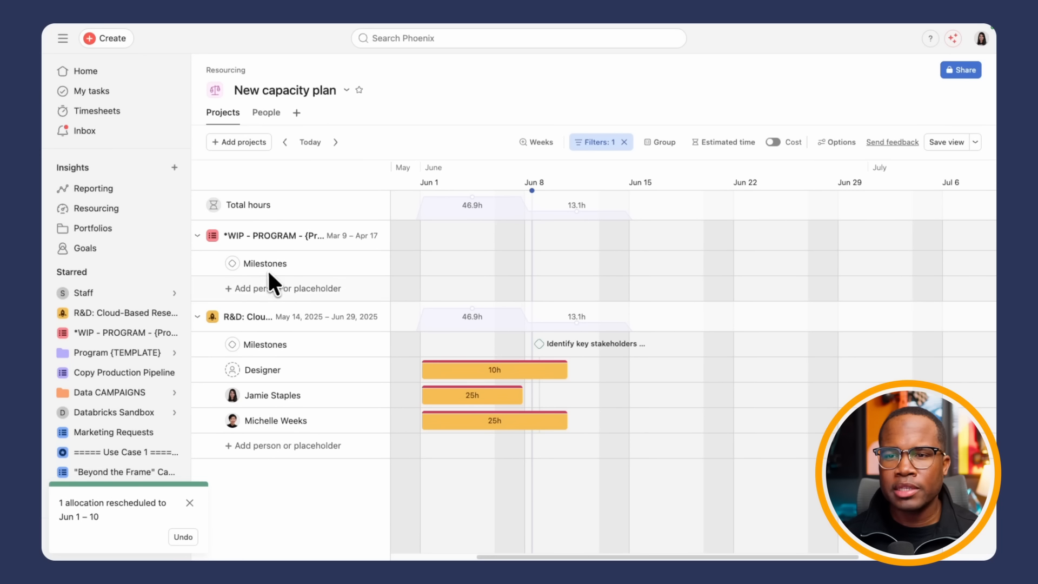
Open the budget settings of the R&D: Cloud-Based Research Collaboration Platform project at the people's hourly rates.
{"action": "left_click", "coordinate": [138, 314]}
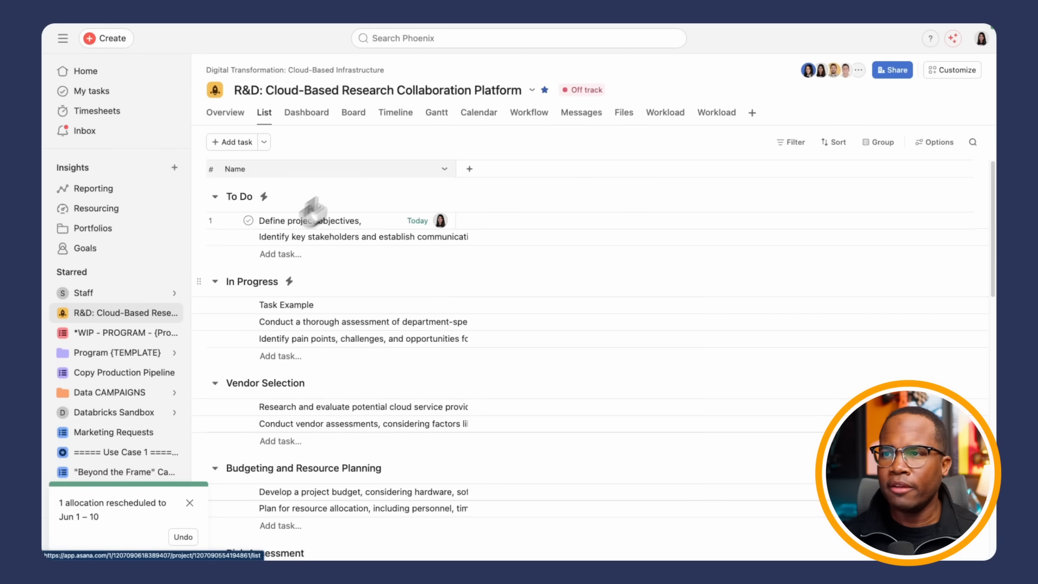
{"action": "left_click", "coordinate": [532, 90]}
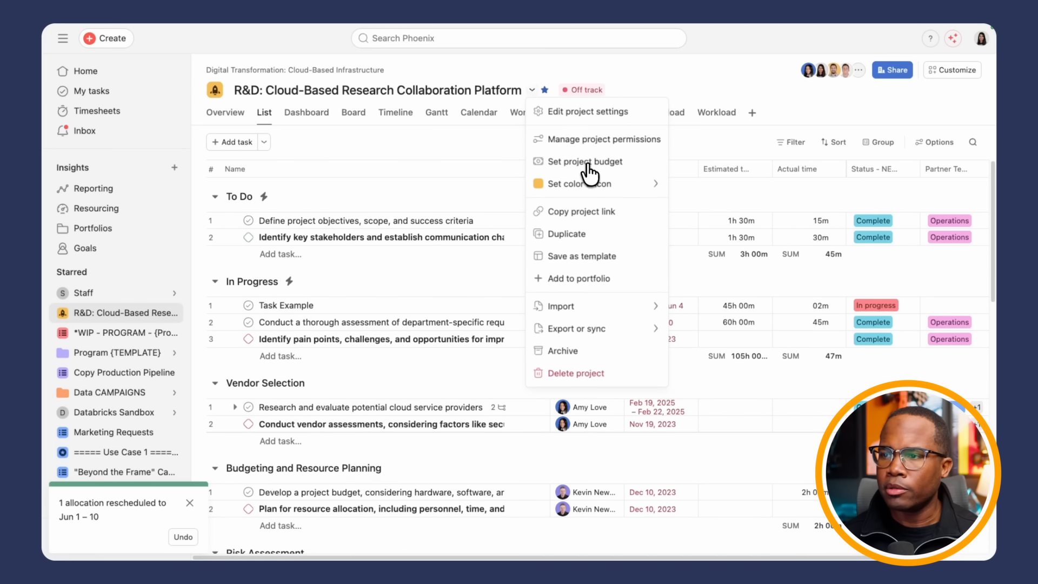
{"action": "left_click", "coordinate": [588, 167]}
{"action": "scroll", "coordinate": [519, 375], "scroll_direction": "down", "scroll_amount": 5}
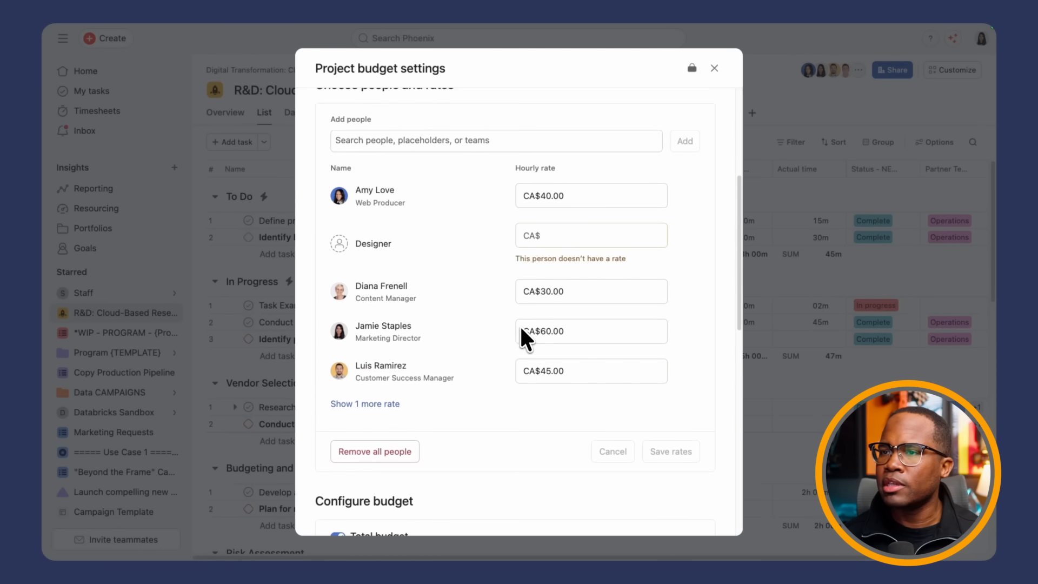
{"action": "scroll", "coordinate": [422, 292], "scroll_direction": "up", "scroll_amount": 2}
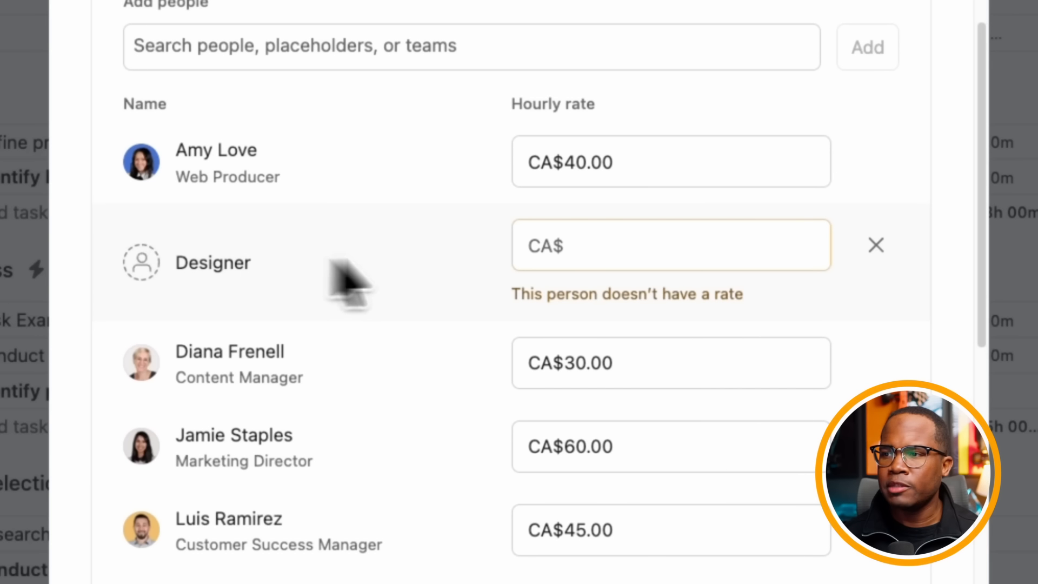
Enter an hourly rate of CA$100.00 for the Designer placeholder.
{"action": "left_click", "coordinate": [627, 246]}
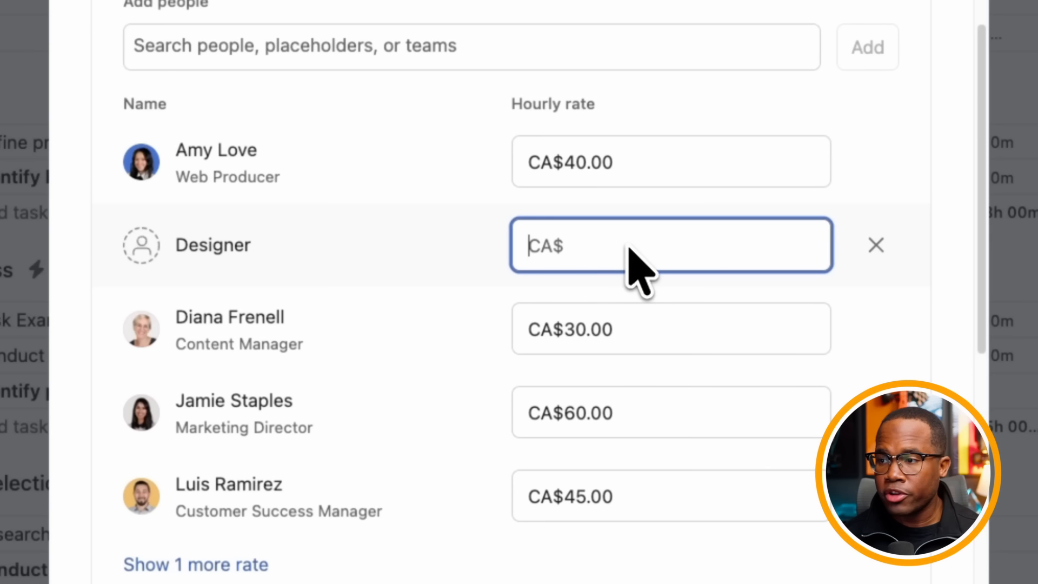
{"action": "type", "text": "100"}
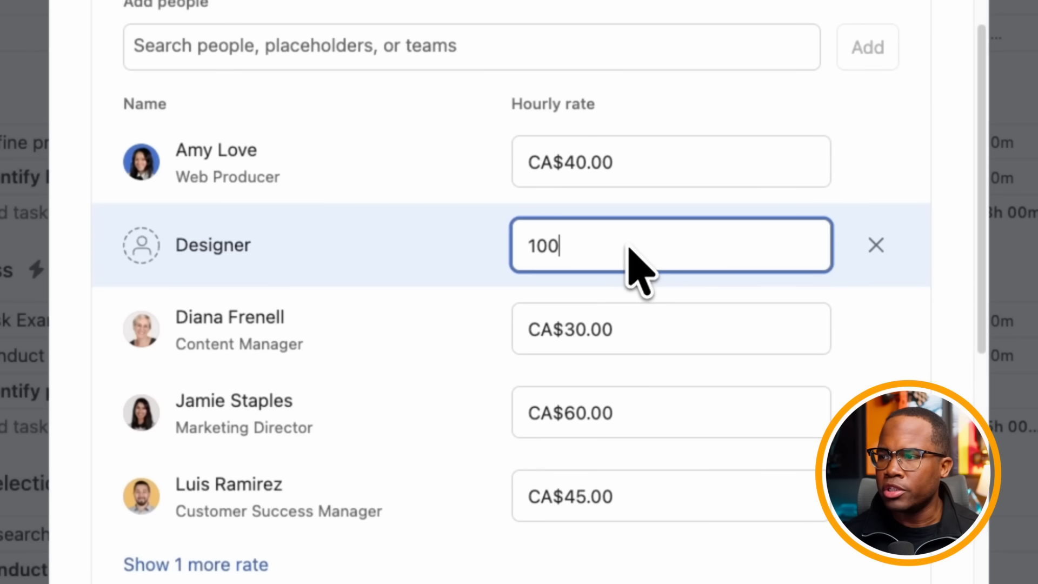
{"action": "key", "text": "Return"}
Base the project's estimated costs on Tasks instead of Capacity plans.
{"action": "scroll", "coordinate": [410, 309], "scroll_direction": "down", "scroll_amount": 12}
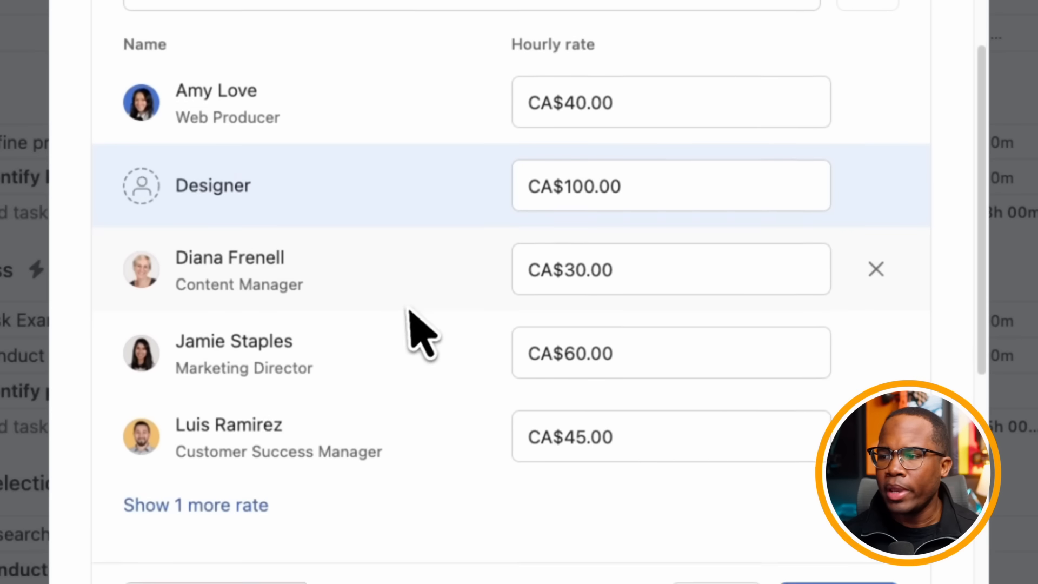
{"action": "scroll", "coordinate": [416, 336], "scroll_direction": "down", "scroll_amount": 3}
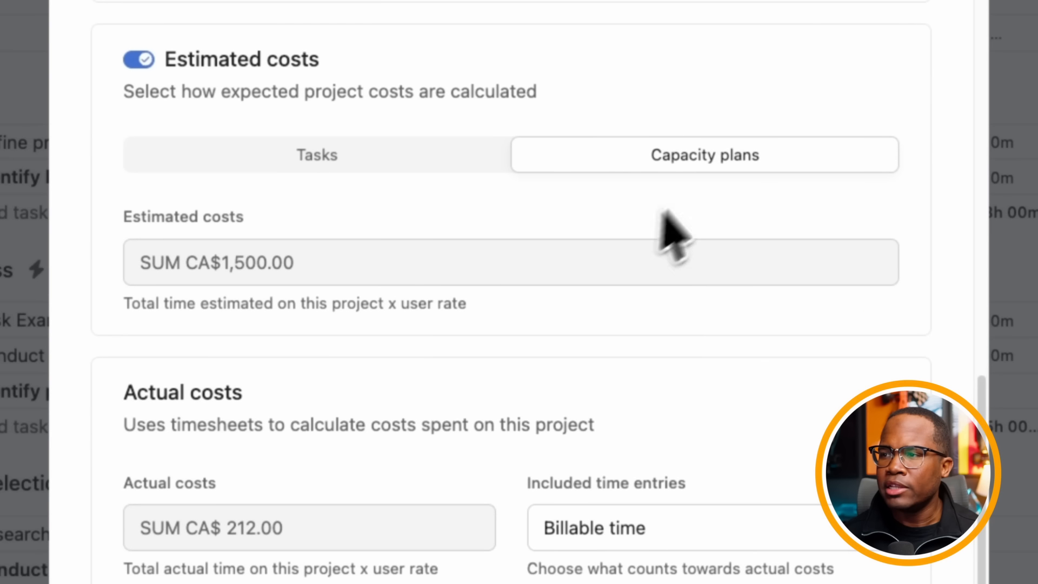
{"action": "scroll", "coordinate": [694, 168], "scroll_direction": "down", "scroll_amount": 3}
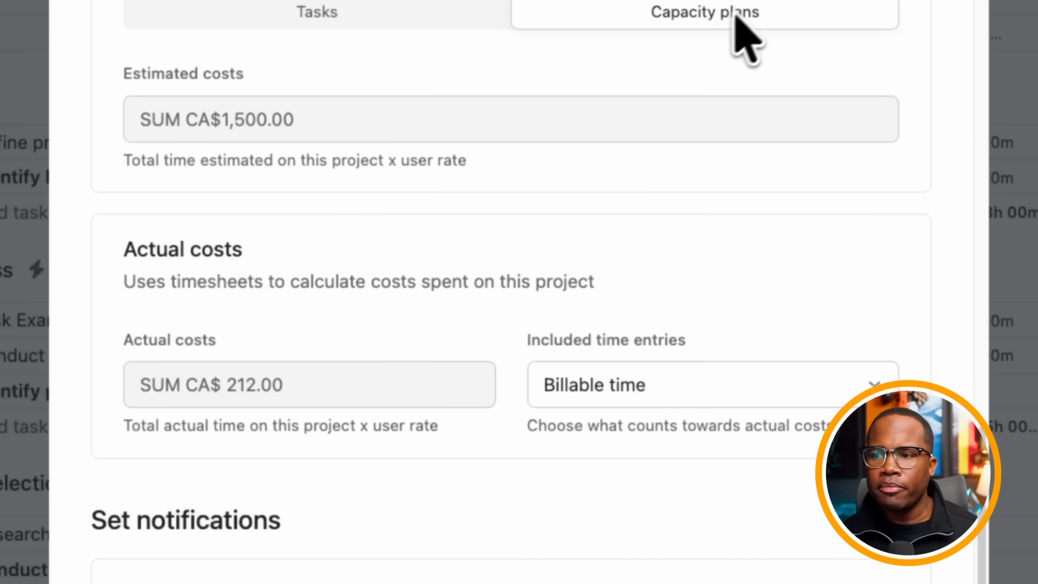
{"action": "scroll", "coordinate": [708, 43], "scroll_direction": "down", "scroll_amount": 1}
{"action": "scroll", "coordinate": [475, 41], "scroll_direction": "up", "scroll_amount": 2}
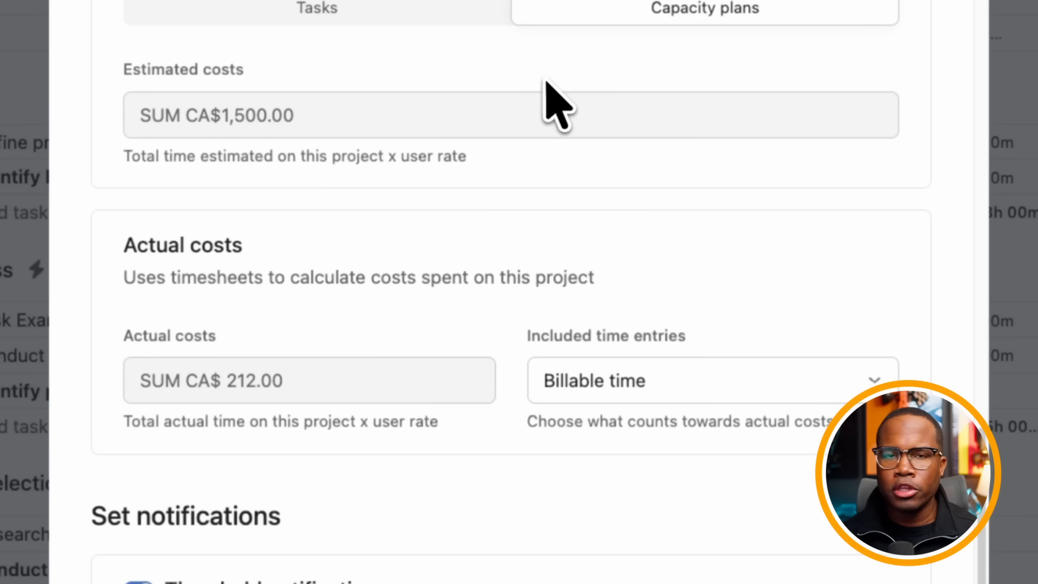
{"action": "left_click", "coordinate": [290, 16]}
{"action": "scroll", "coordinate": [533, 268], "scroll_direction": "down", "scroll_amount": 2}
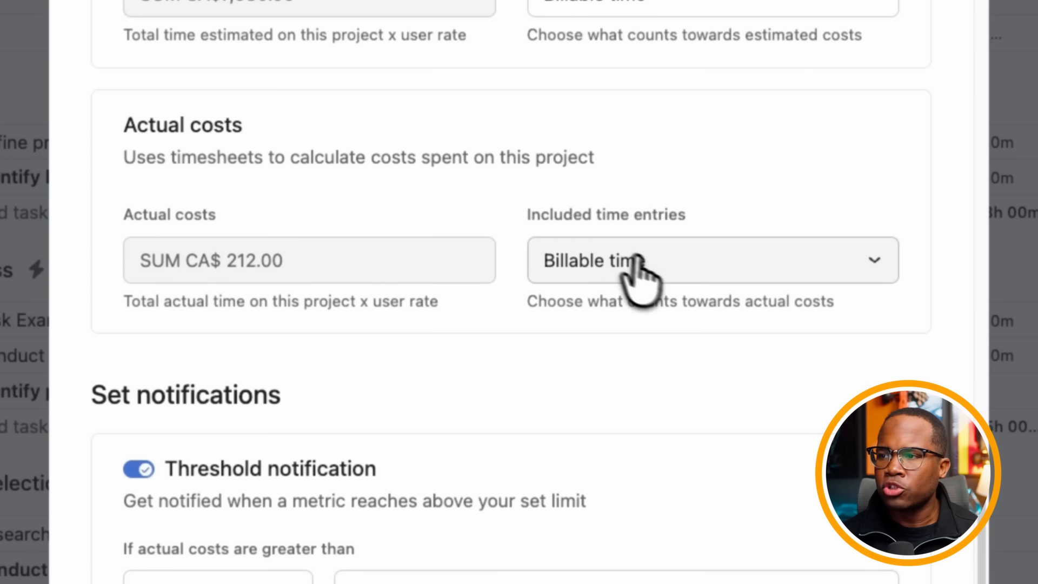
Try All time as the included time entries for actual costs and return the setting to Billable time.
{"action": "left_click", "coordinate": [660, 267]}
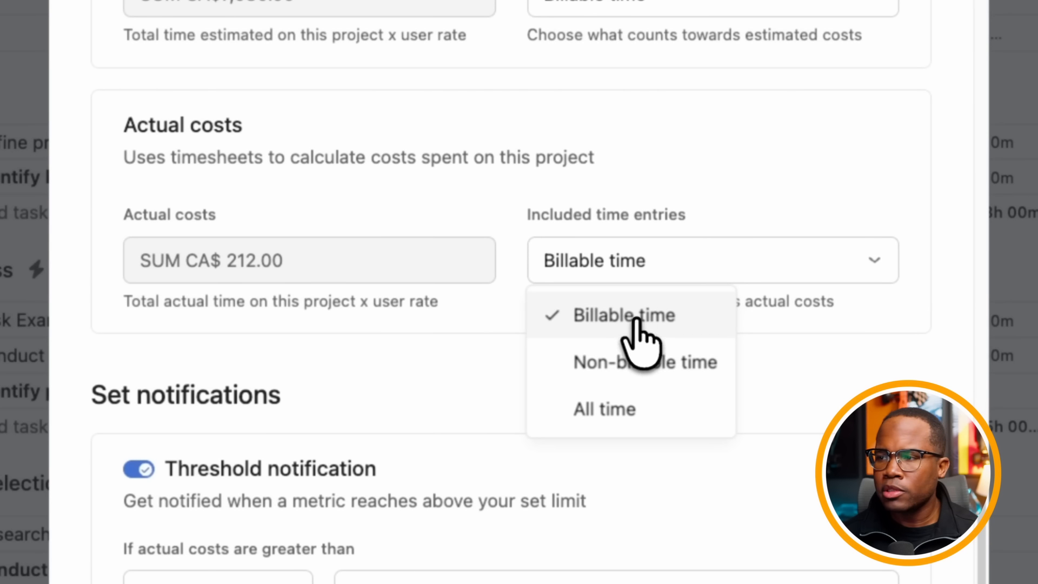
{"action": "left_click", "coordinate": [608, 419]}
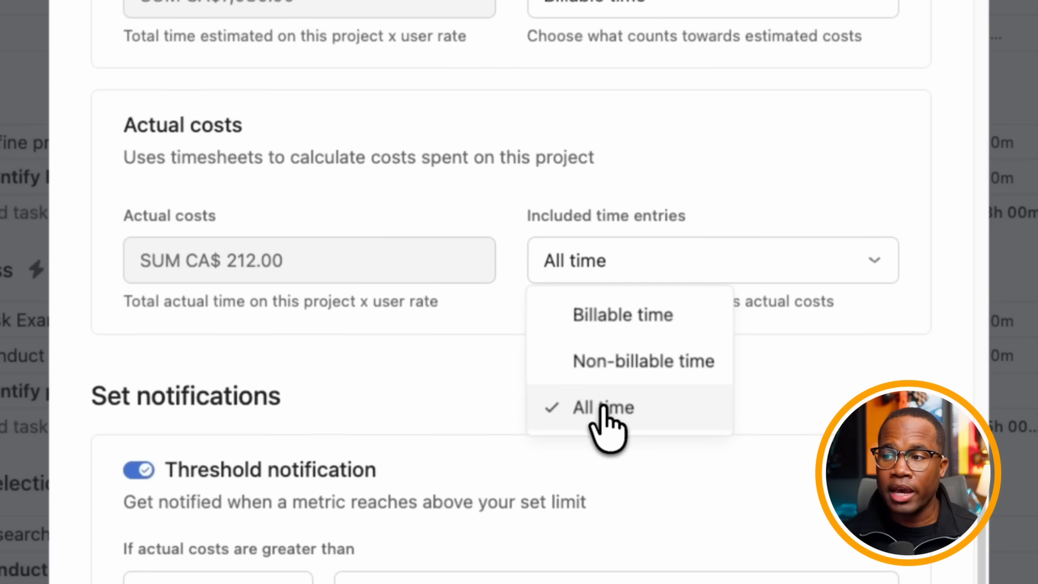
{"action": "left_click", "coordinate": [616, 280]}
{"action": "left_click", "coordinate": [619, 316]}
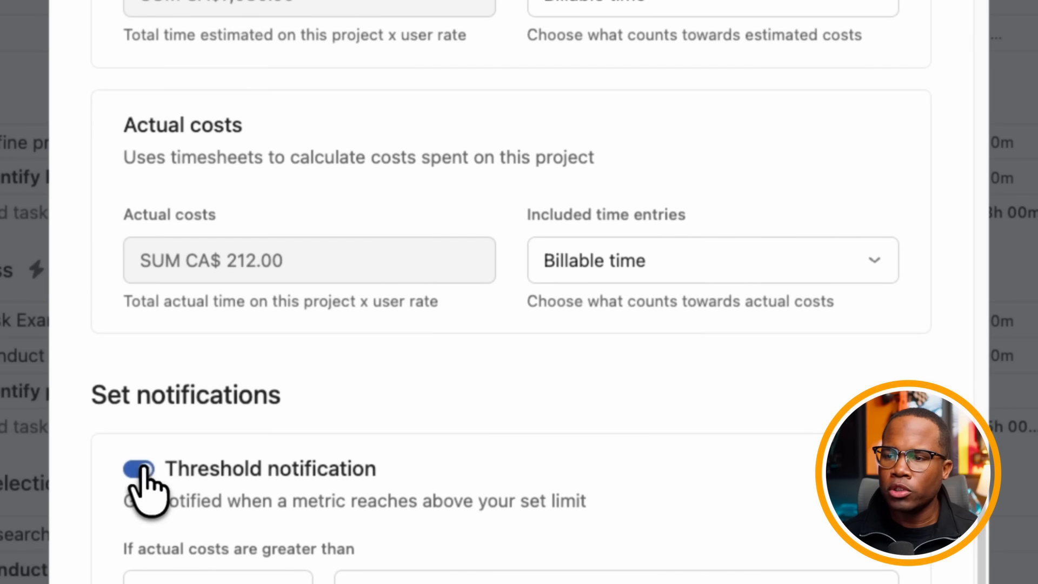
Base the budget's threshold notification on Estimated costs and close the project budget settings.
{"action": "scroll", "coordinate": [143, 471], "scroll_direction": "up", "scroll_amount": 3}
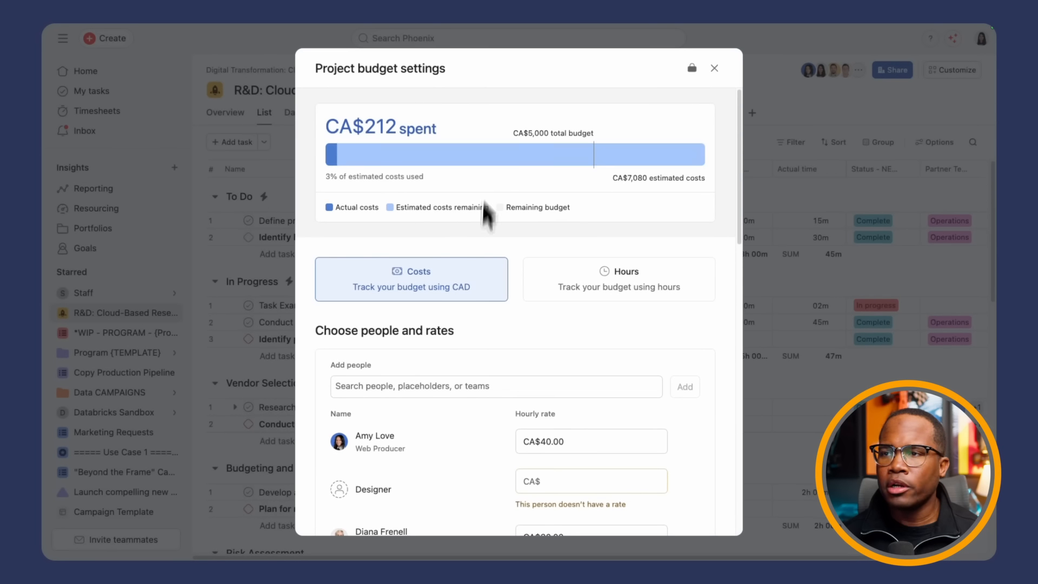
{"action": "mouse_move", "coordinate": [420, 149]}
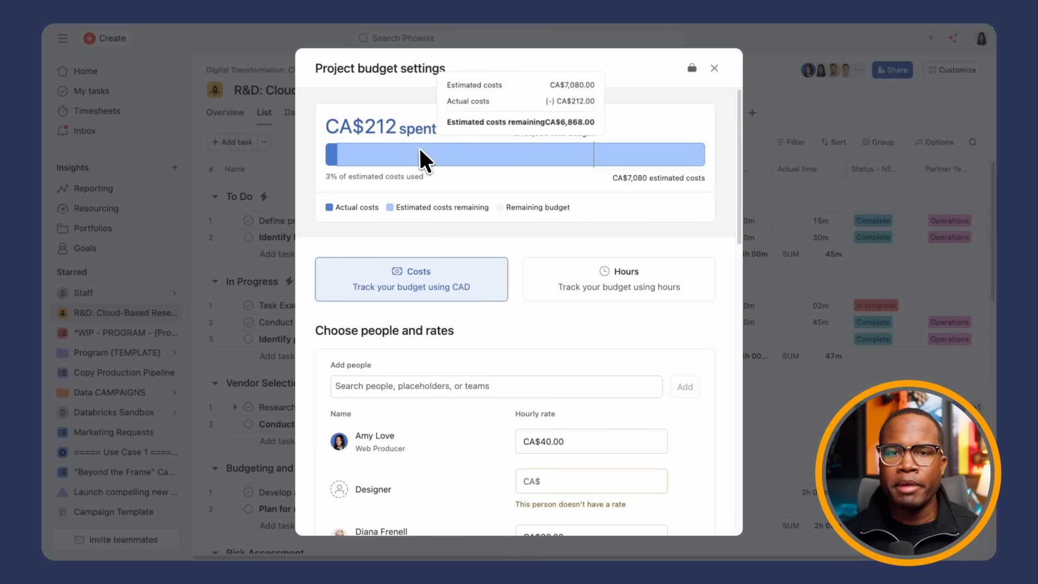
{"action": "scroll", "coordinate": [426, 249], "scroll_direction": "down", "scroll_amount": 10}
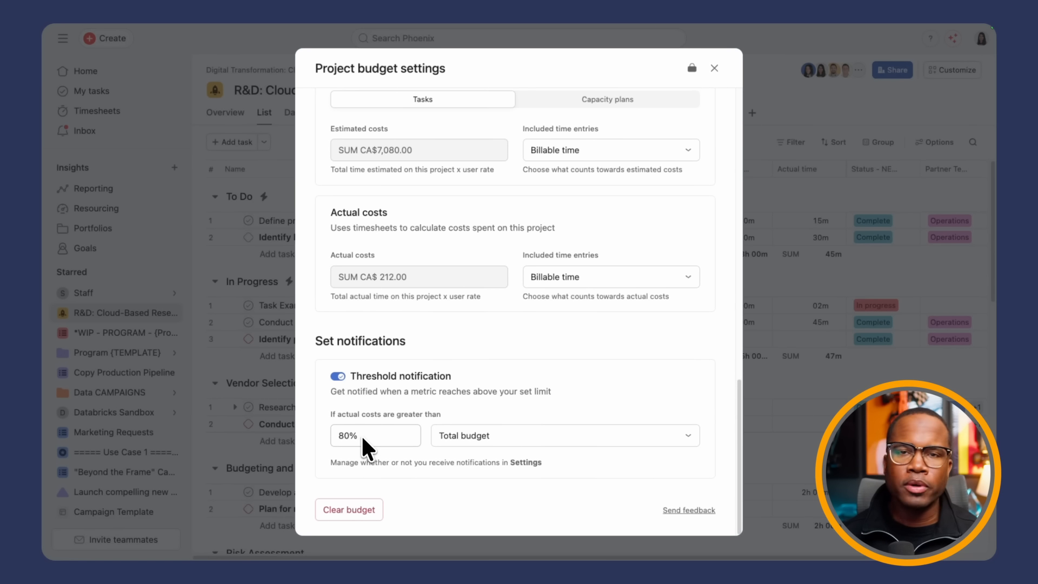
{"action": "scroll", "coordinate": [394, 403], "scroll_direction": "up", "scroll_amount": 10}
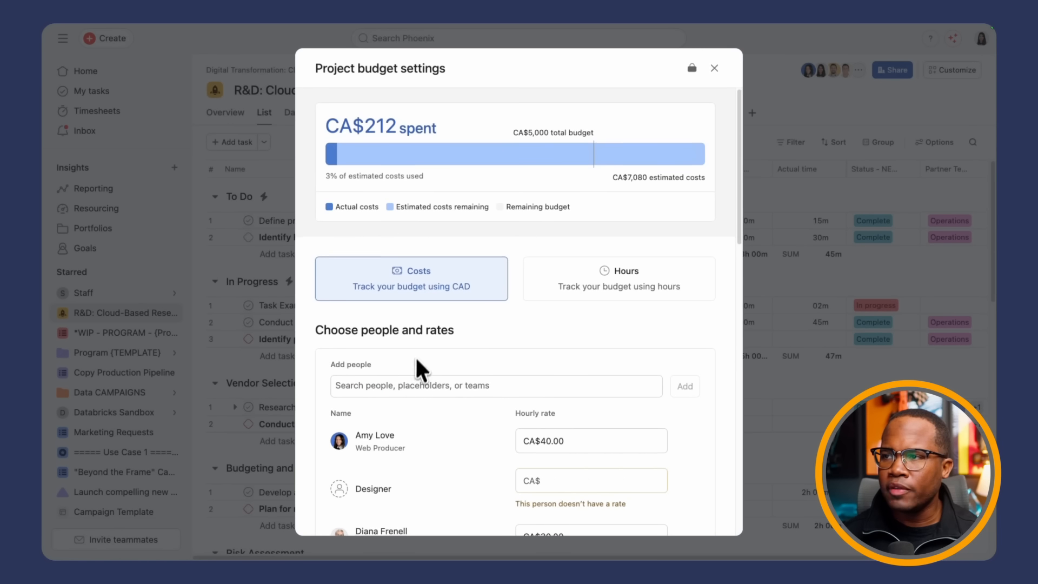
{"action": "scroll", "coordinate": [415, 352], "scroll_direction": "down", "scroll_amount": 10}
{"action": "left_click", "coordinate": [467, 440]}
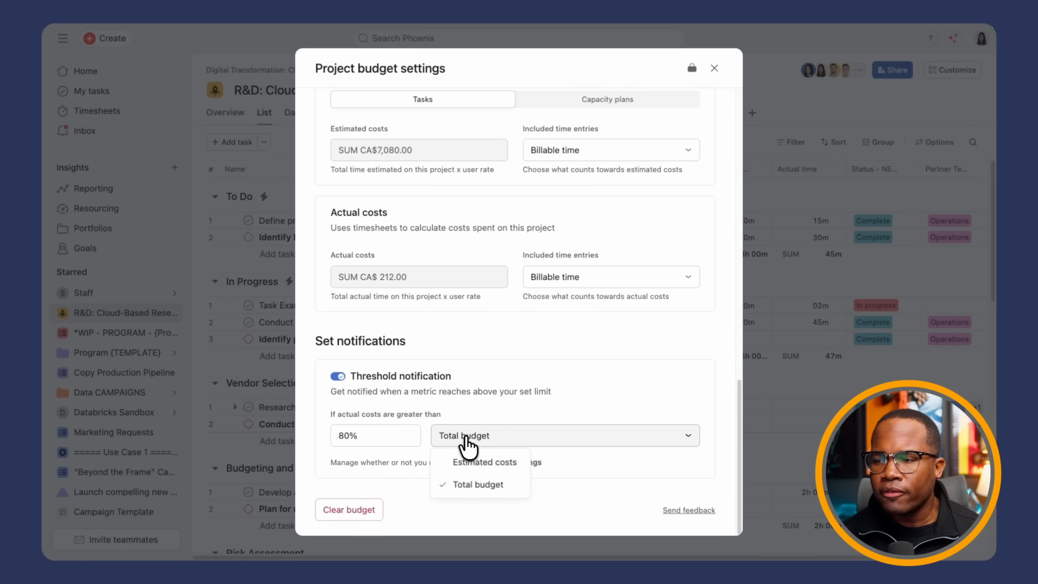
{"action": "left_click", "coordinate": [483, 464]}
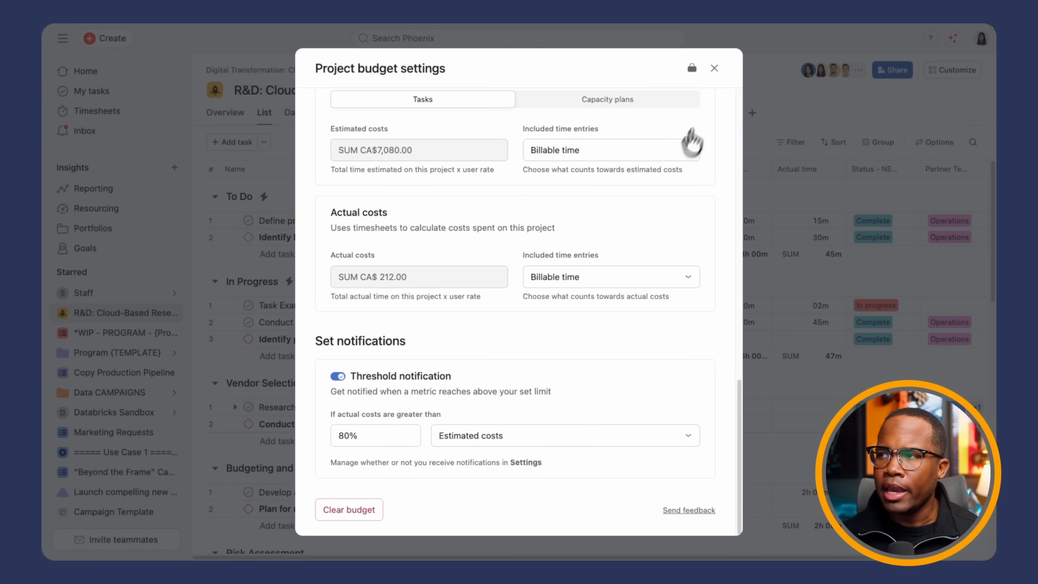
{"action": "left_click", "coordinate": [714, 69]}
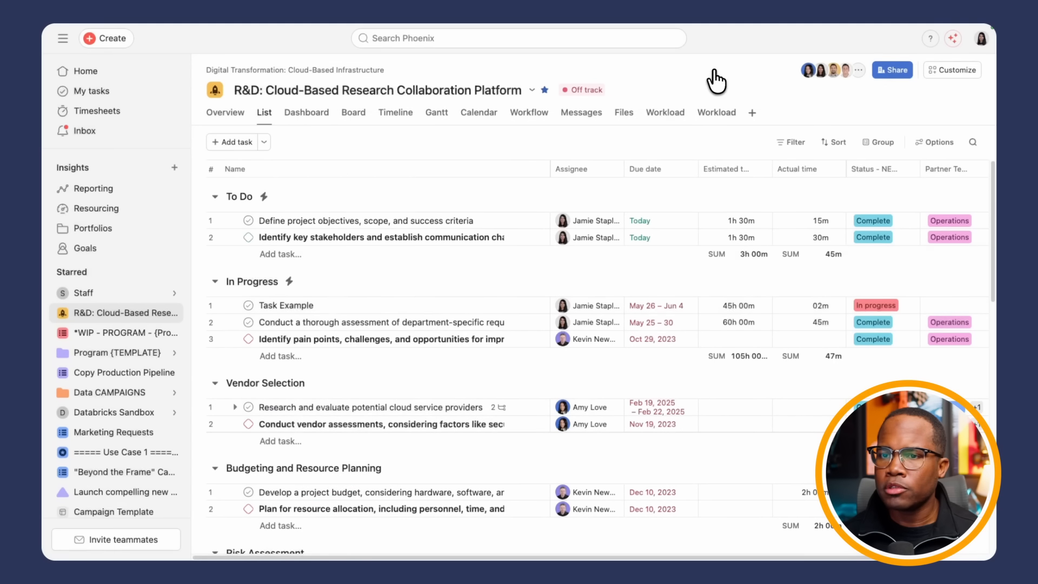
Select the four Email Tactic tasks in the *WIP - PROGRAM - {Program Title} project and set their due dates to today.
{"action": "left_click", "coordinate": [113, 334]}
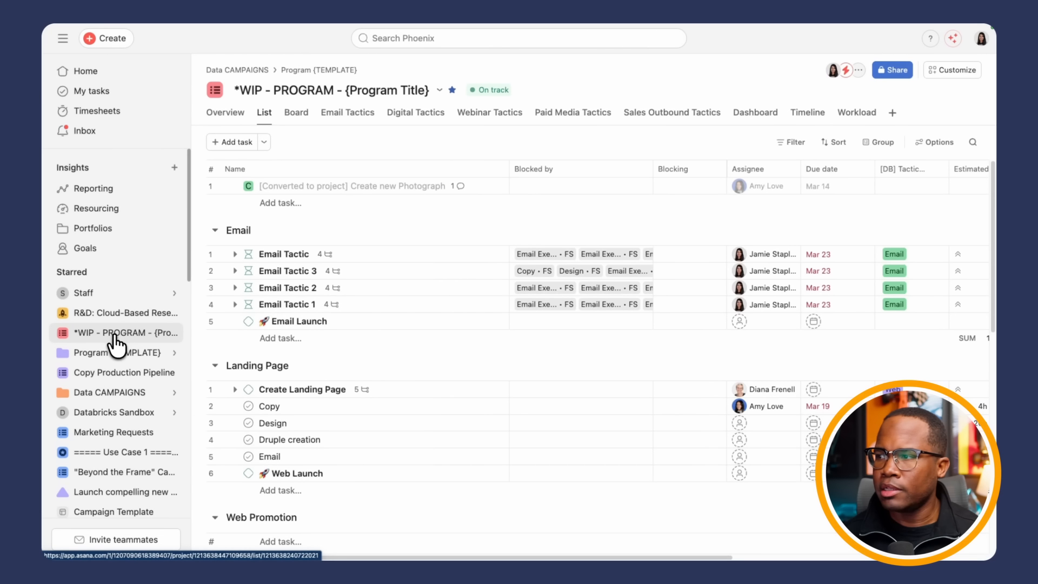
{"action": "left_click_drag", "start_coordinate": [298, 254], "coordinate": [307, 298]}
Open the *WIP - PROGRAM project's budget settings and add the Campaign Manager, Customer Success Manager, Marketing Operations Manager and Creative Producer to the people and rates.
{"action": "left_click", "coordinate": [440, 91]}
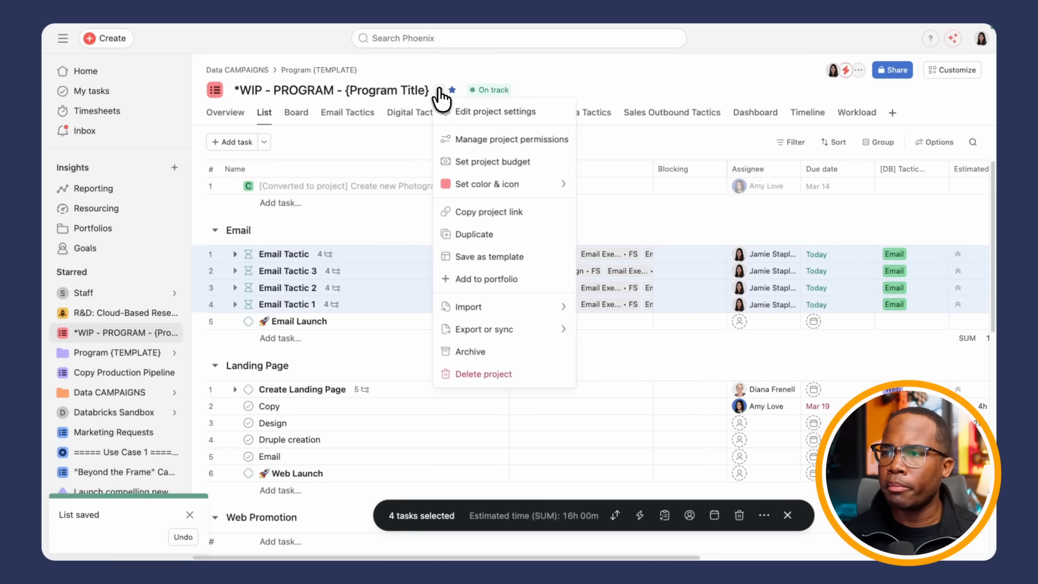
{"action": "left_click", "coordinate": [483, 162]}
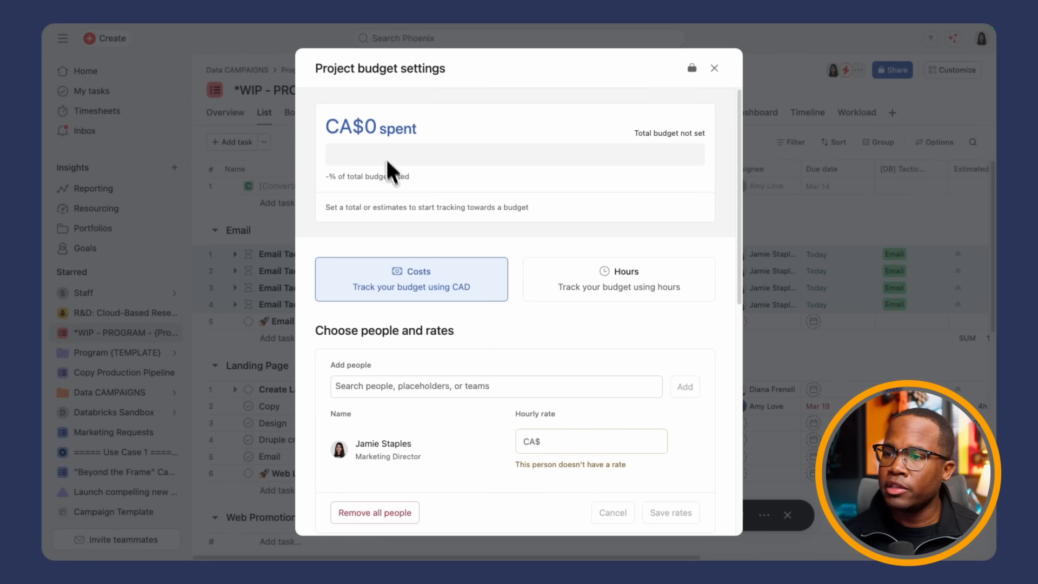
{"action": "scroll", "coordinate": [425, 333], "scroll_direction": "down", "scroll_amount": 2}
{"action": "left_click", "coordinate": [400, 323]}
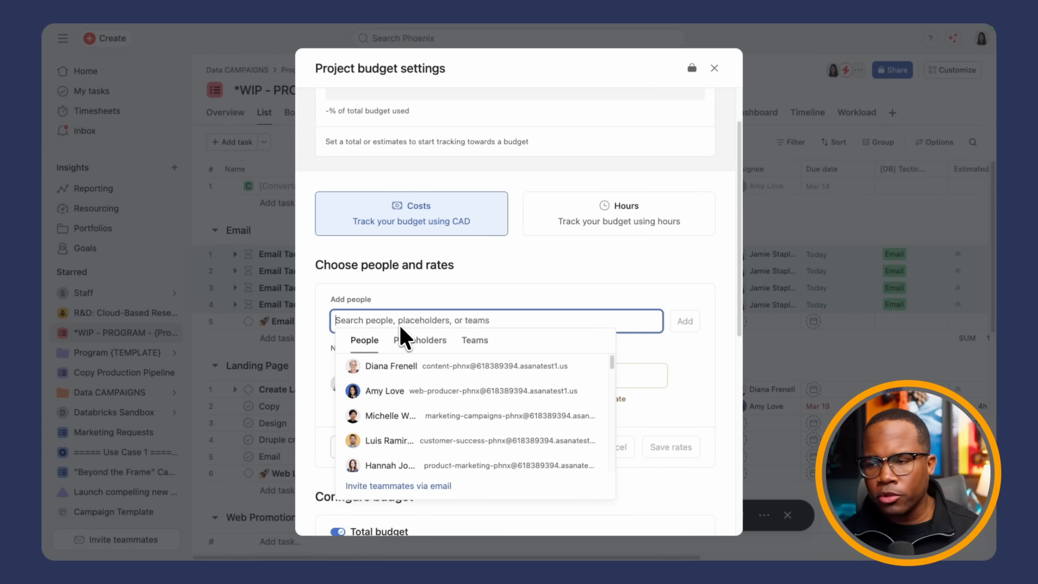
{"action": "left_click", "coordinate": [400, 416]}
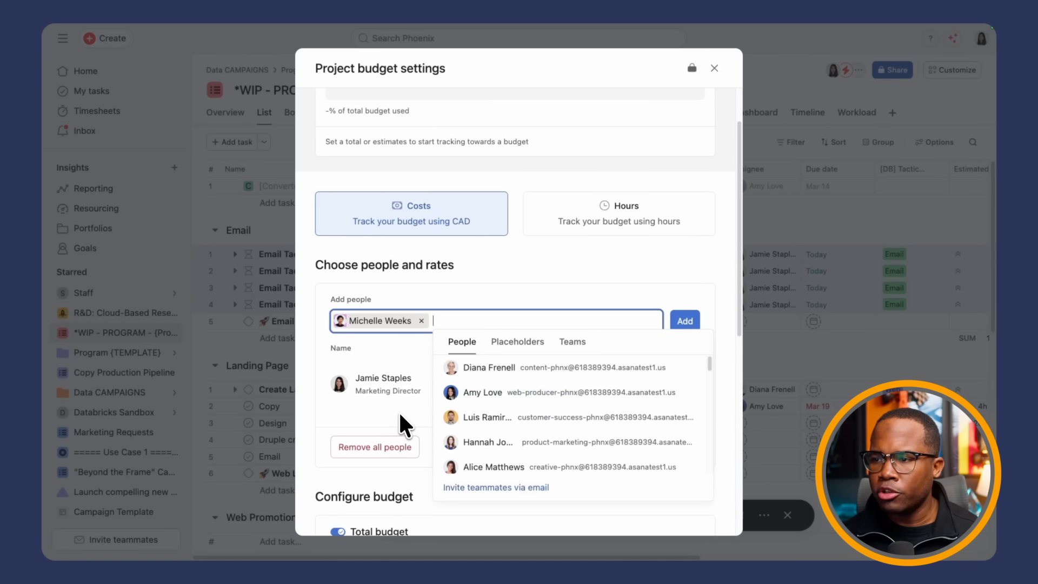
{"action": "left_click", "coordinate": [500, 418]}
{"action": "left_click", "coordinate": [629, 418]}
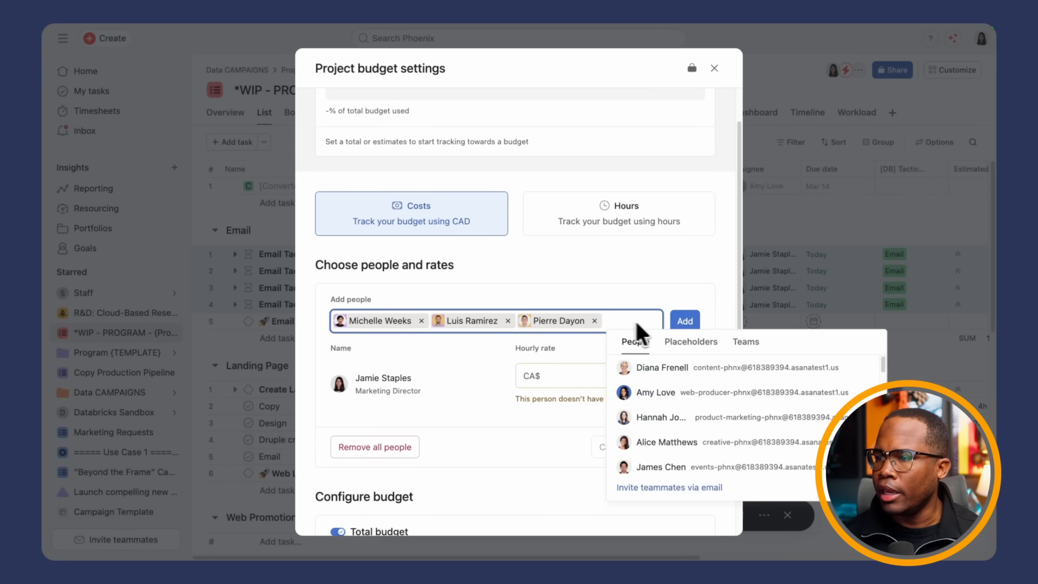
{"action": "left_click", "coordinate": [638, 441]}
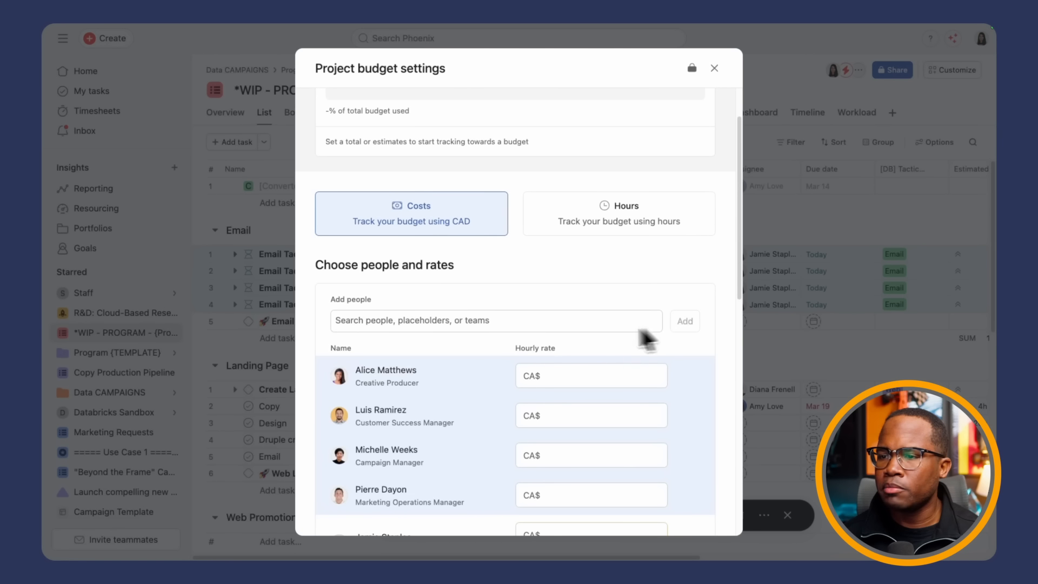
Save hourly rates of CA$80 for the Creative Producer, CA$30 Customer Success Manager, CA$40 Campaign Manager, CA$60 Marketing Operations Manager and CA$50 Marketing Director.
{"action": "scroll", "coordinate": [546, 339], "scroll_direction": "down", "scroll_amount": 2}
{"action": "scroll", "coordinate": [526, 336], "scroll_direction": "up", "scroll_amount": 1}
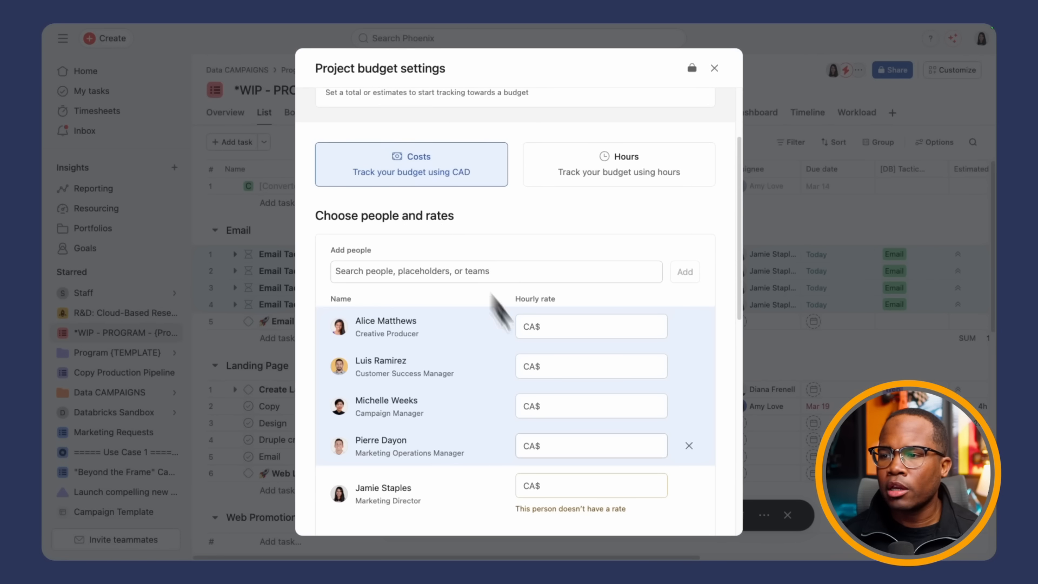
{"action": "scroll", "coordinate": [565, 363], "scroll_direction": "down", "scroll_amount": 1}
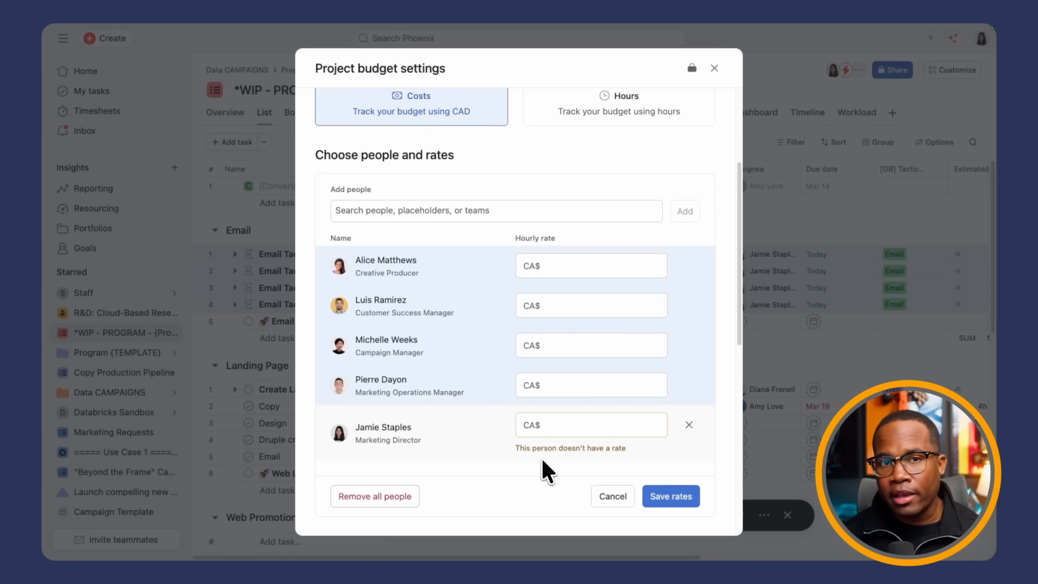
{"action": "left_click", "coordinate": [561, 425]}
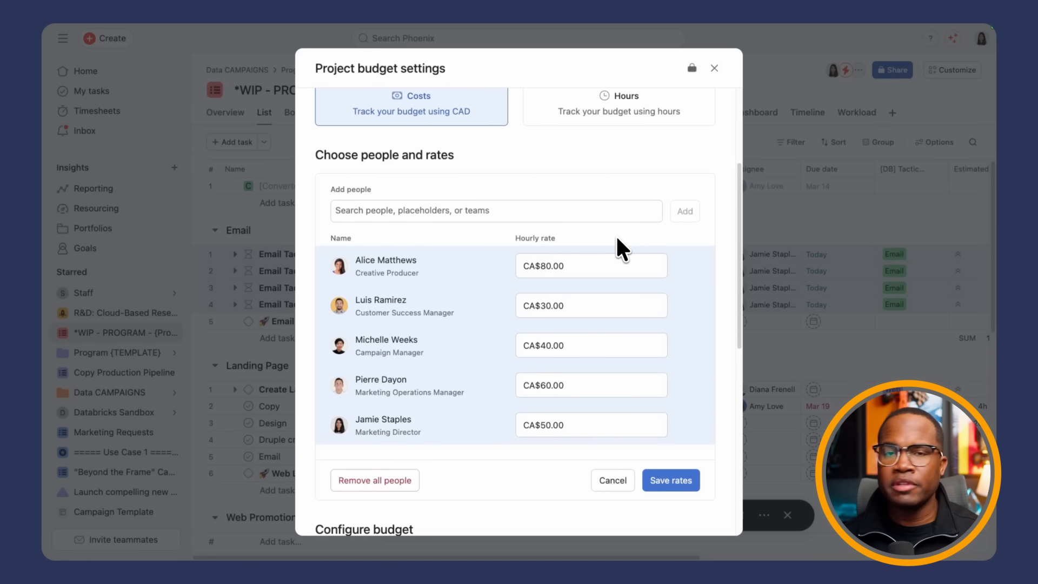
{"action": "scroll", "coordinate": [527, 340], "scroll_direction": "down", "scroll_amount": 2}
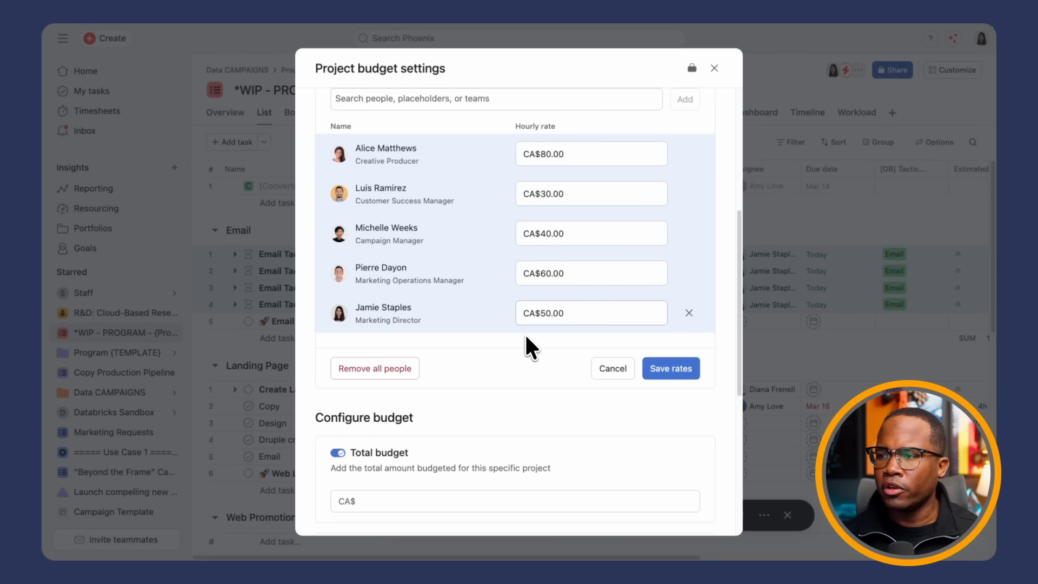
{"action": "scroll", "coordinate": [523, 332], "scroll_direction": "up", "scroll_amount": 2}
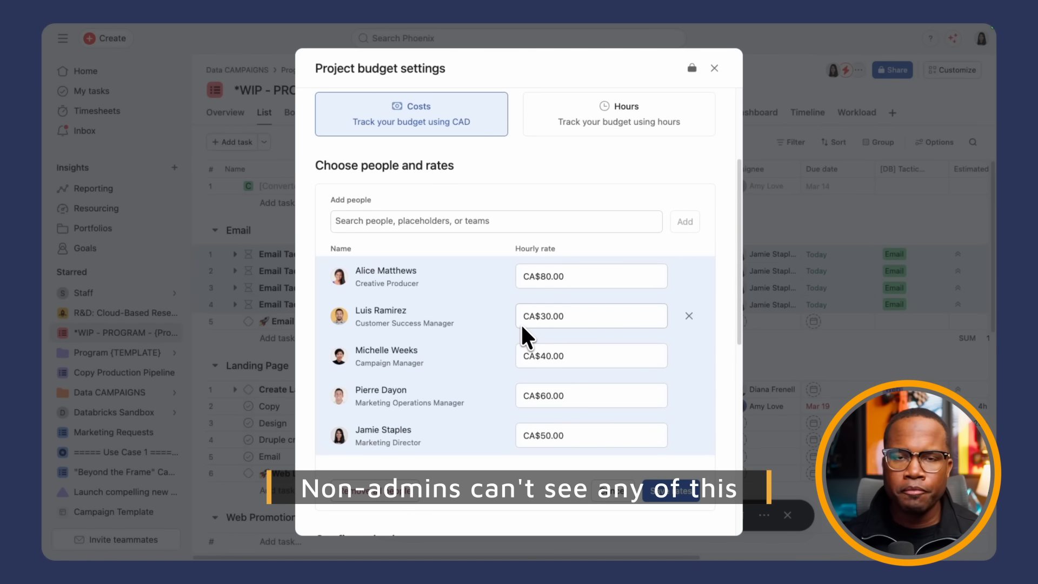
{"action": "scroll", "coordinate": [527, 380], "scroll_direction": "down", "scroll_amount": 2}
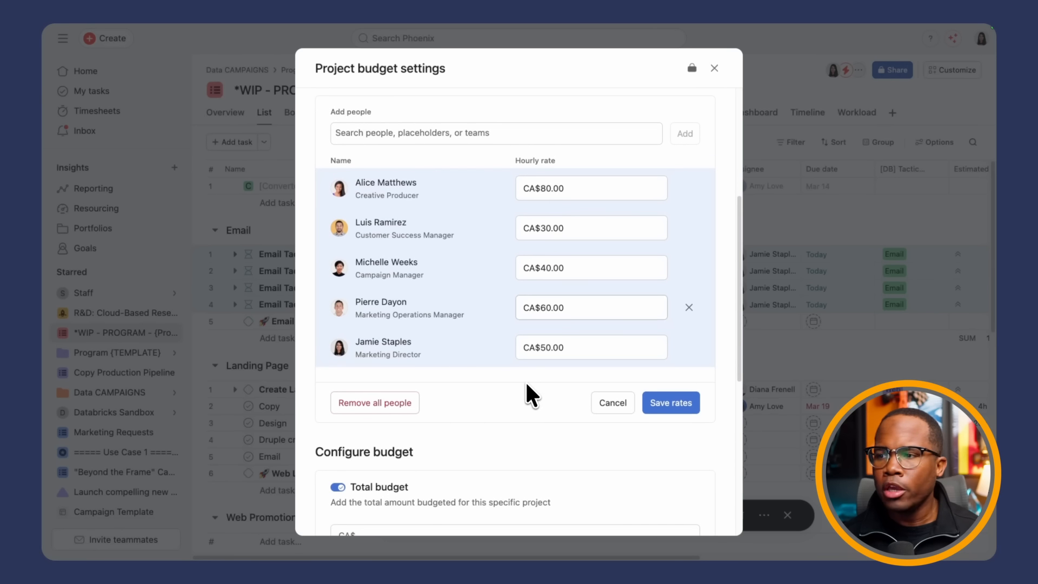
{"action": "left_click", "coordinate": [671, 404]}
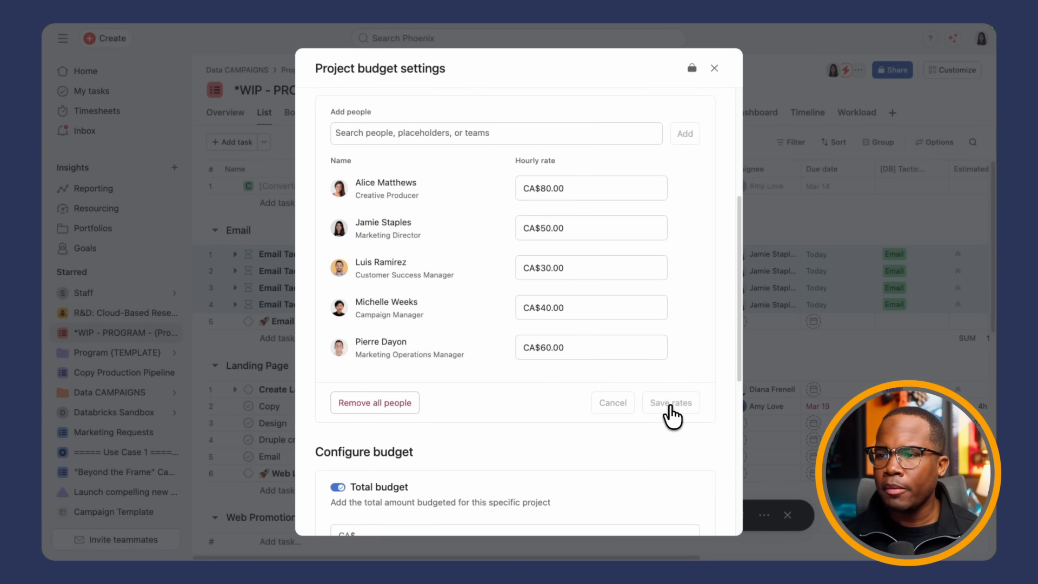
Remove all people from the project budget's people and rates.
{"action": "scroll", "coordinate": [591, 400], "scroll_direction": "up", "scroll_amount": 1}
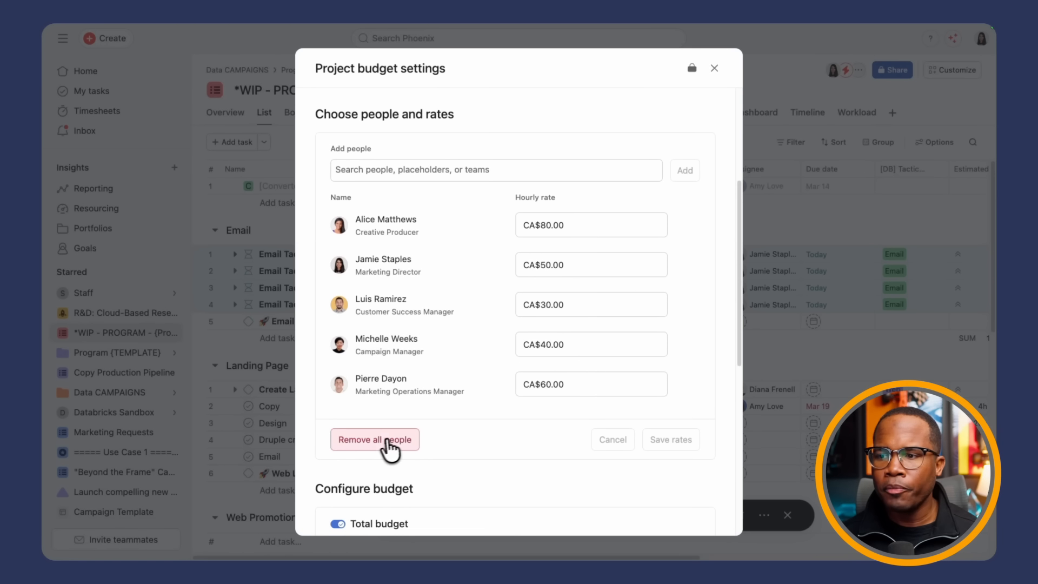
{"action": "left_click", "coordinate": [382, 440]}
{"action": "scroll", "coordinate": [382, 448], "scroll_direction": "up", "scroll_amount": 3}
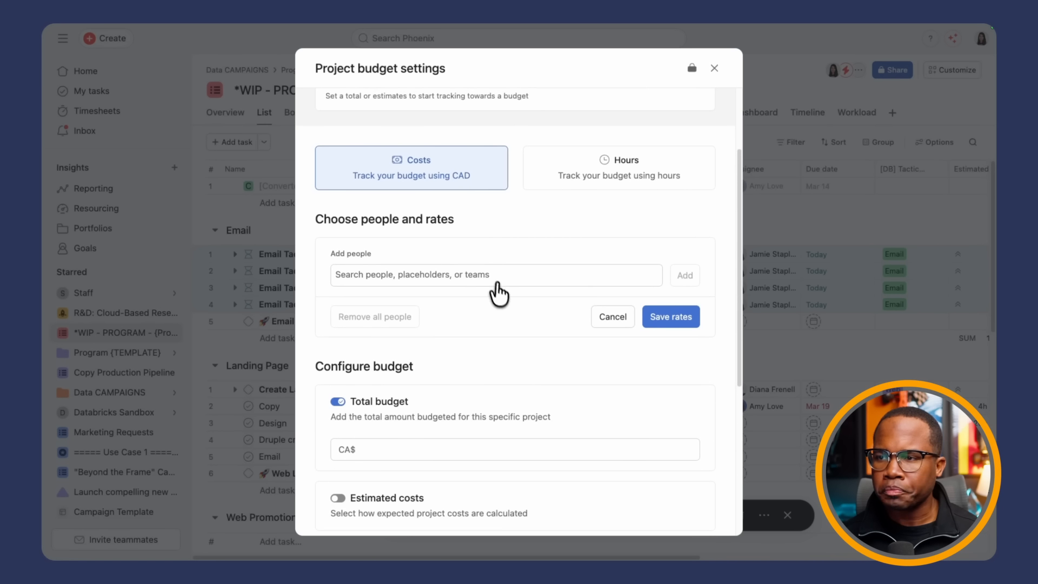
Try the Designer placeholder in the budget's people and rates and remove it again.
{"action": "left_click", "coordinate": [474, 285]}
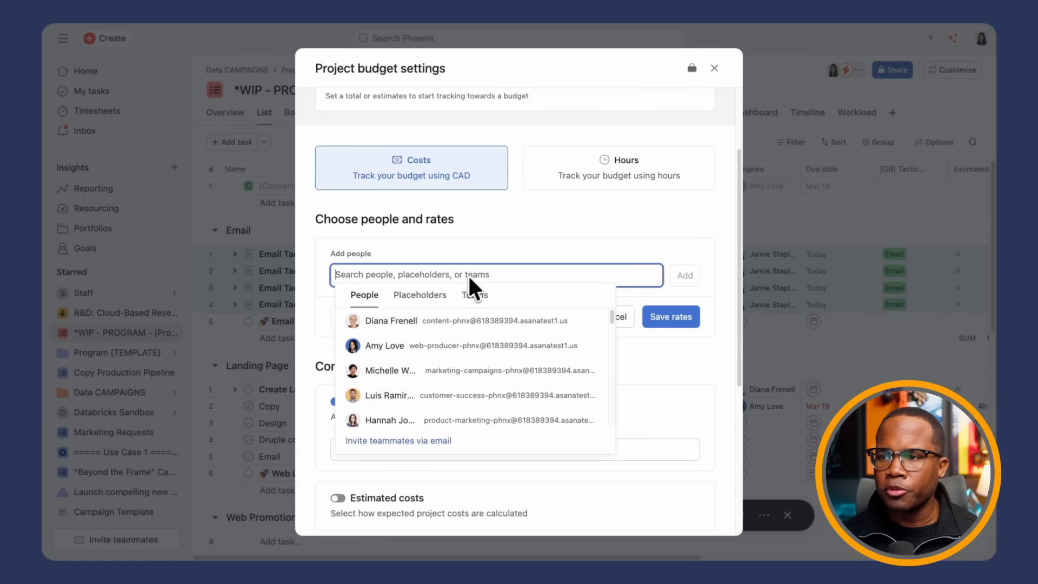
{"action": "left_click", "coordinate": [420, 296]}
{"action": "left_click", "coordinate": [398, 324]}
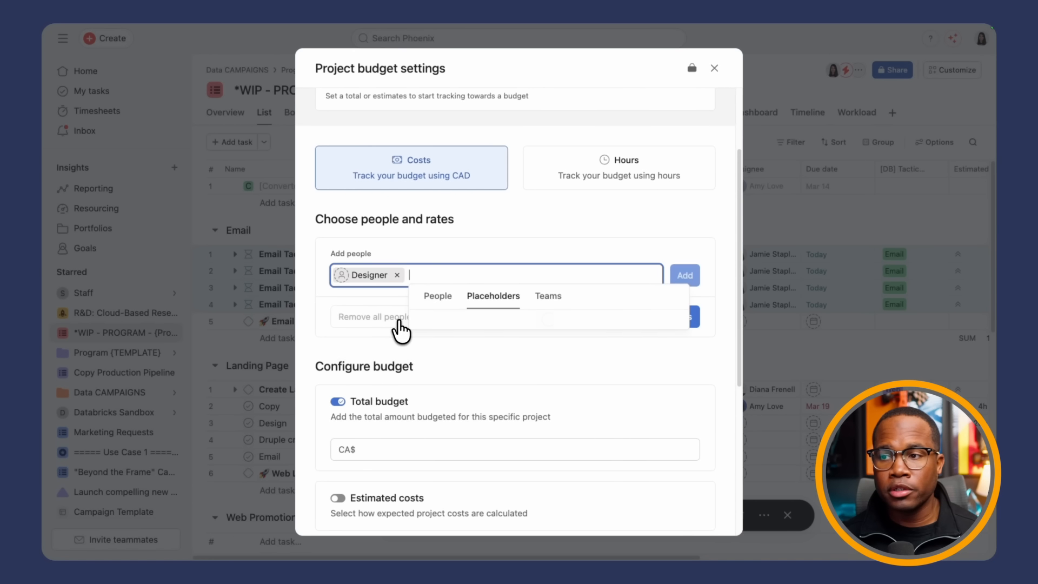
{"action": "left_click", "coordinate": [685, 275]}
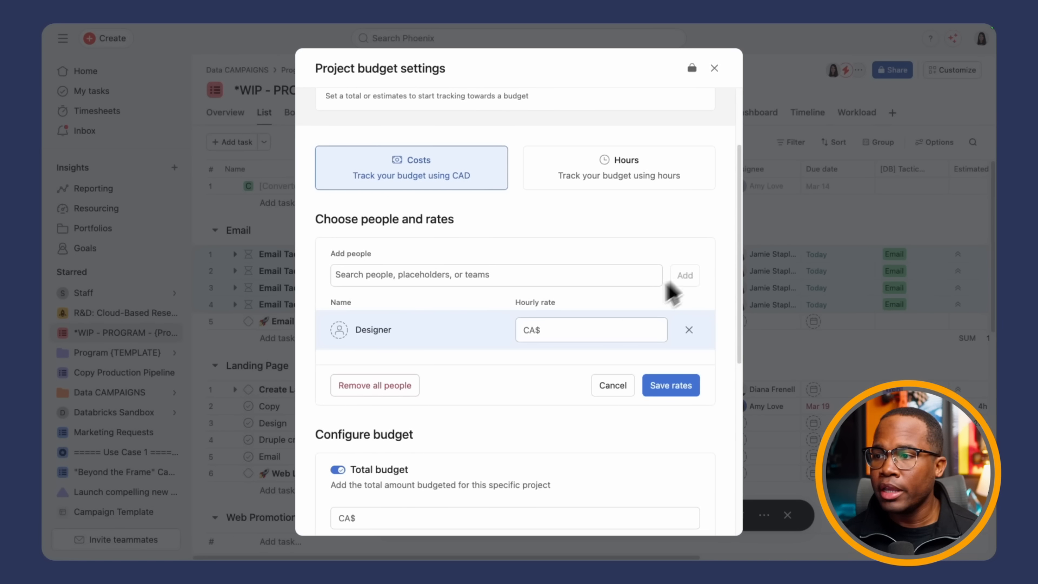
{"action": "left_click", "coordinate": [684, 330]}
Add the Staff team to the budget's people and rates, using Hourly Rate as its rate source.
{"action": "left_click", "coordinate": [475, 276]}
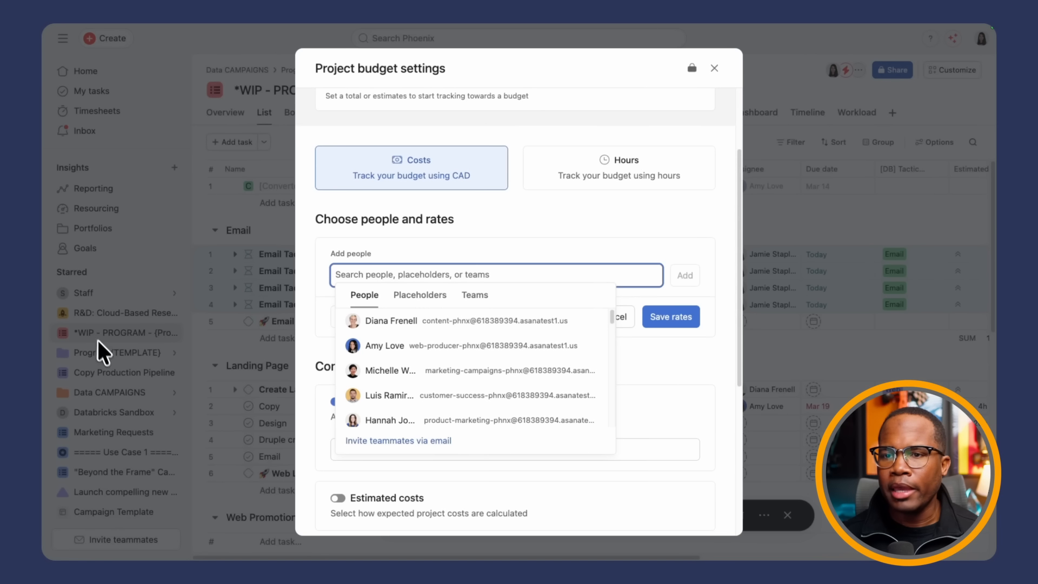
{"action": "left_click", "coordinate": [478, 297]}
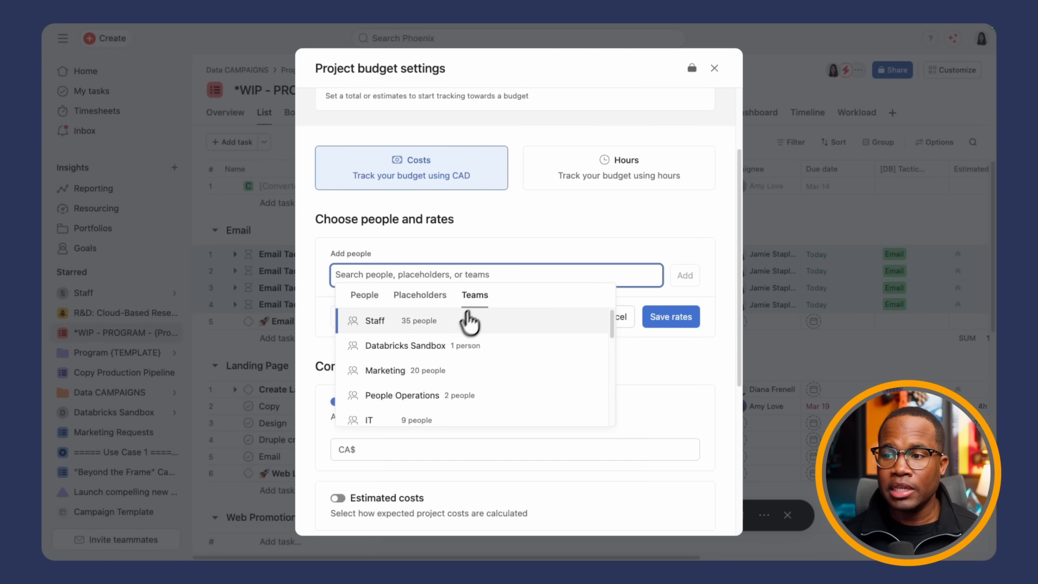
{"action": "left_click", "coordinate": [398, 324]}
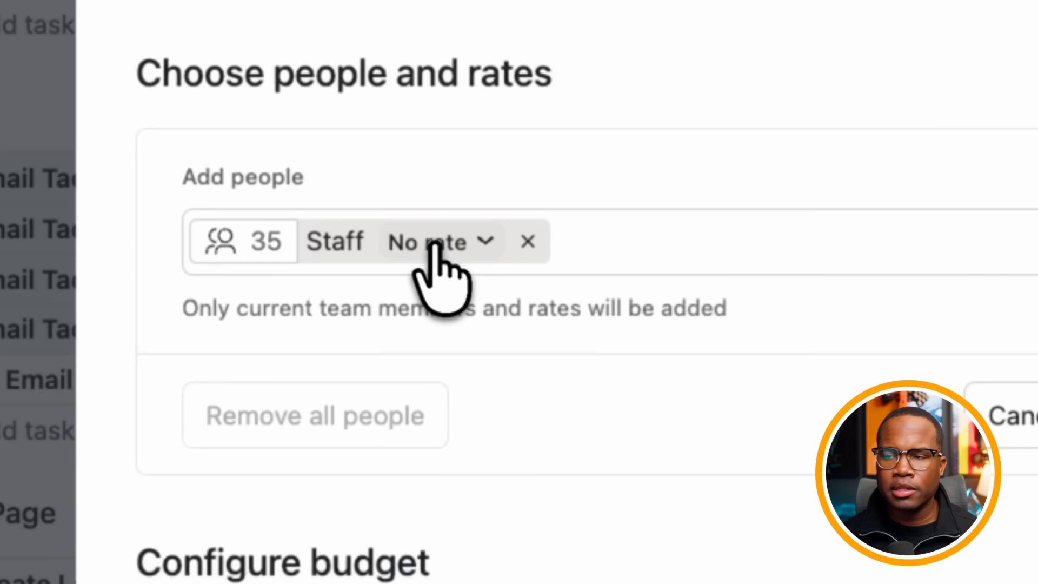
{"action": "left_click", "coordinate": [434, 244]}
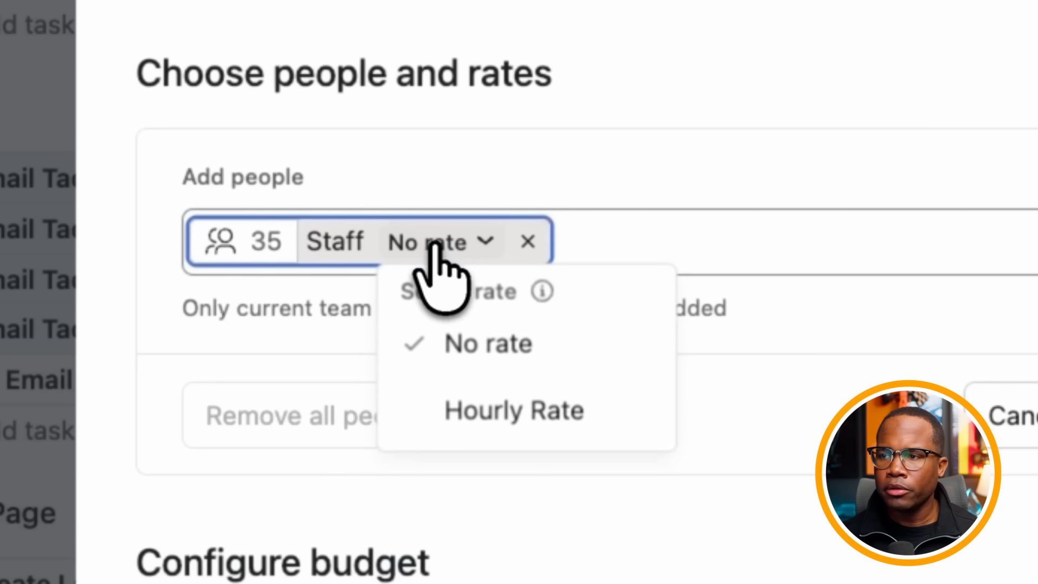
{"action": "left_click", "coordinate": [506, 412]}
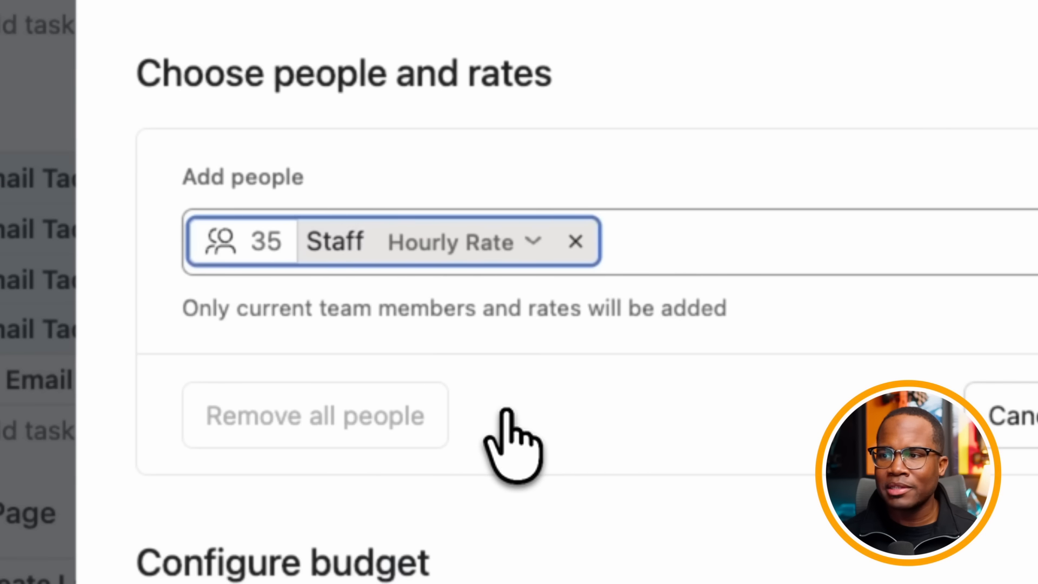
{"action": "left_click", "coordinate": [759, 274]}
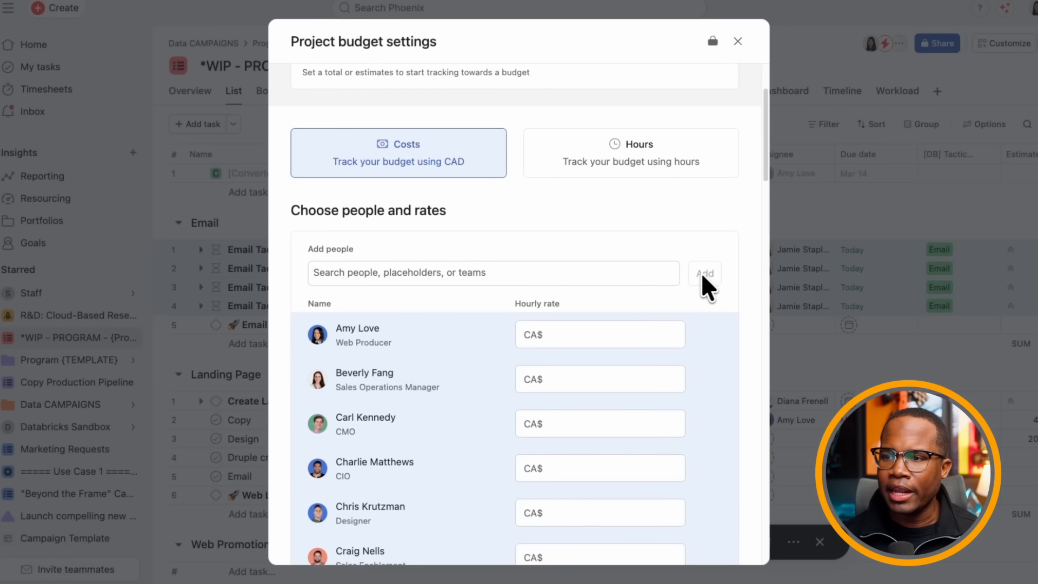
Review the Staff members' hourly rates, save the rates and close the project budget settings.
{"action": "scroll", "coordinate": [536, 345], "scroll_direction": "down", "scroll_amount": 12}
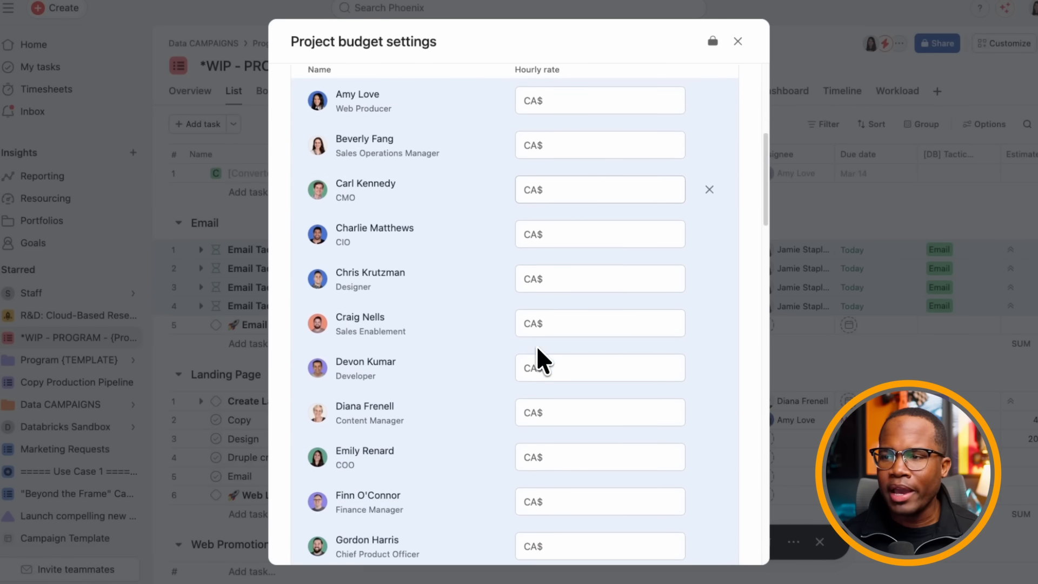
{"action": "scroll", "coordinate": [538, 348], "scroll_direction": "down", "scroll_amount": 10}
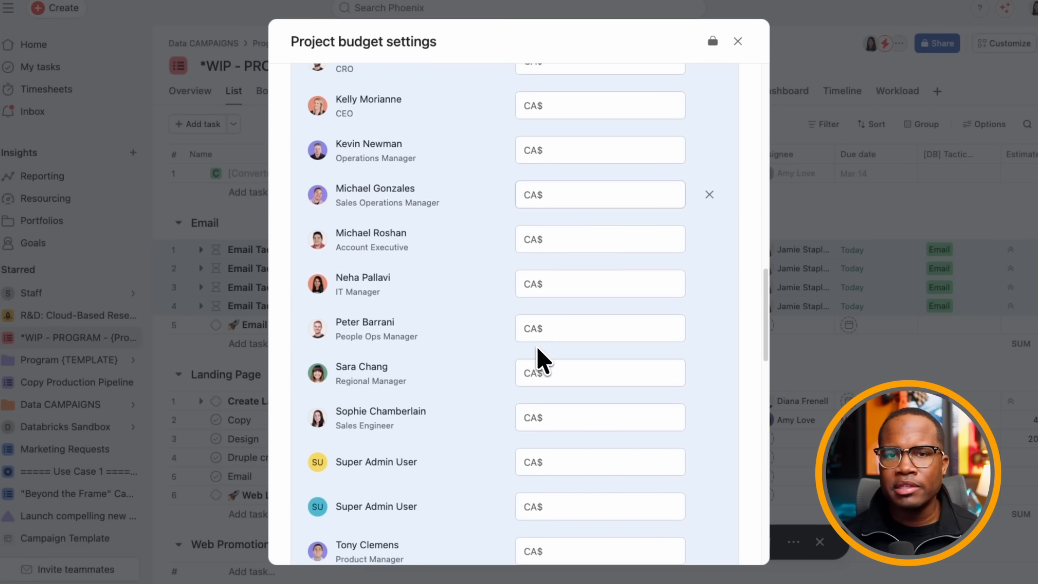
{"action": "scroll", "coordinate": [536, 345], "scroll_direction": "down", "scroll_amount": 6}
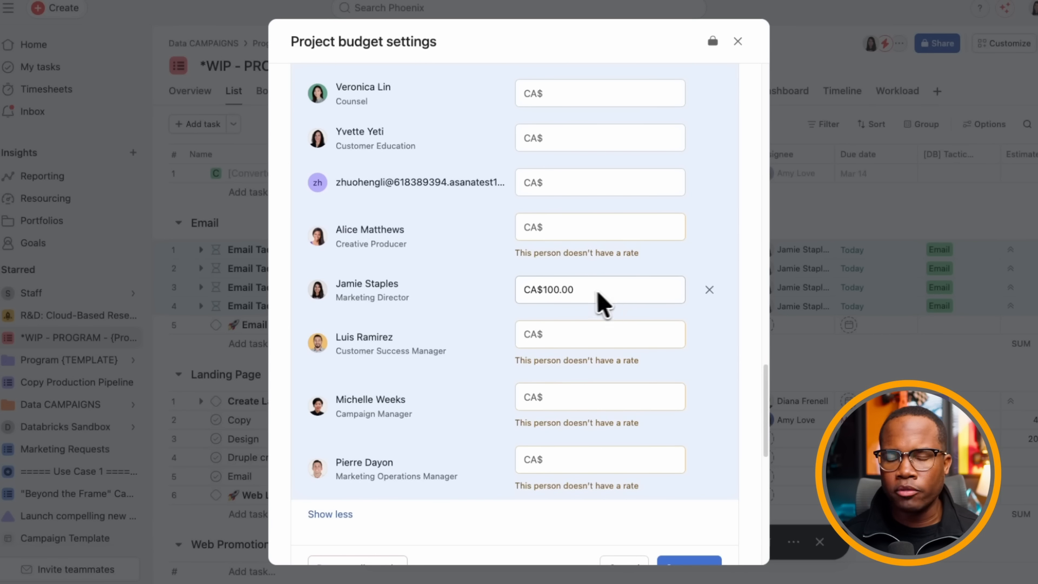
{"action": "scroll", "coordinate": [574, 291], "scroll_direction": "down", "scroll_amount": 2}
{"action": "left_click", "coordinate": [682, 463]}
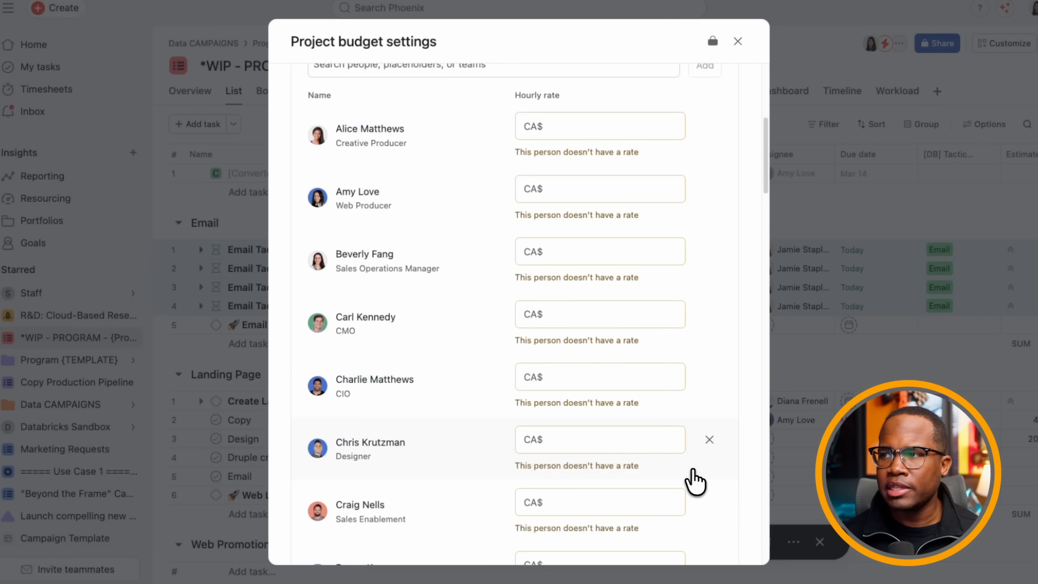
{"action": "left_click", "coordinate": [738, 41]}
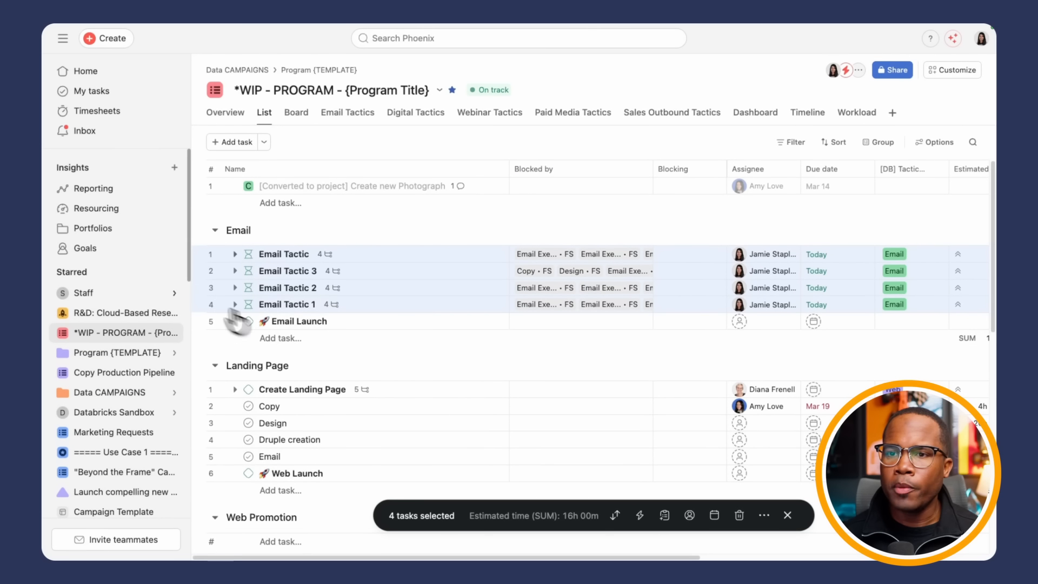
Open the Staff team, look through its overview and work, and bring up the member list to examine the Hourly Rate column.
{"action": "left_click", "coordinate": [82, 293]}
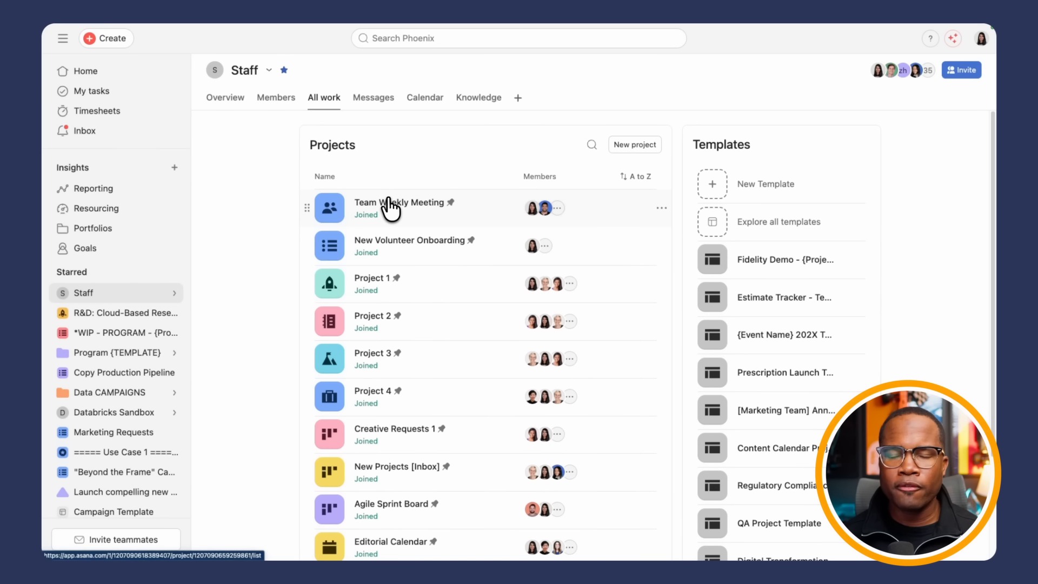
{"action": "left_click", "coordinate": [216, 103]}
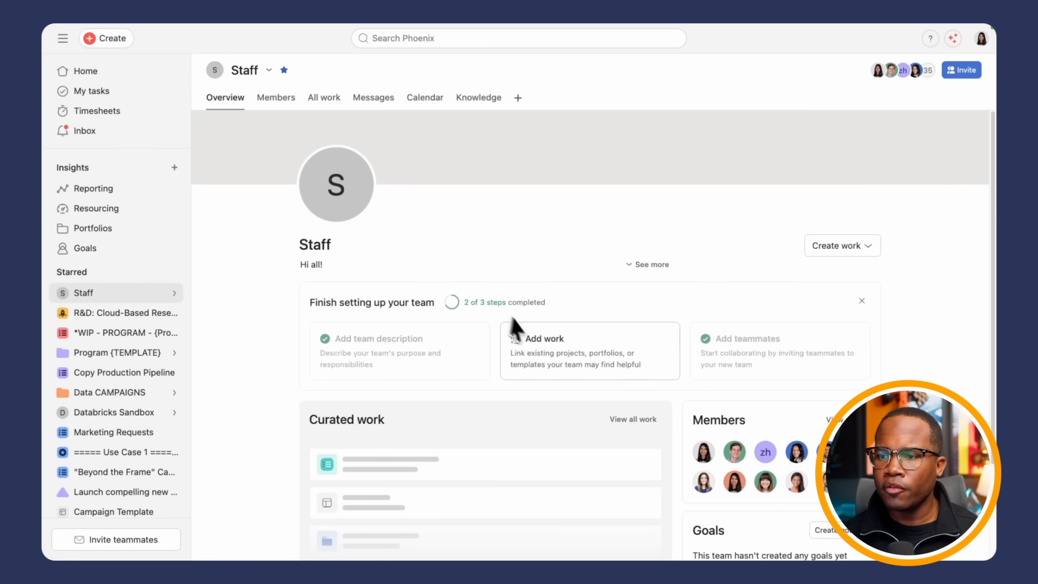
{"action": "scroll", "coordinate": [432, 317], "scroll_direction": "down", "scroll_amount": 3}
{"action": "scroll", "coordinate": [412, 370], "scroll_direction": "up", "scroll_amount": 1}
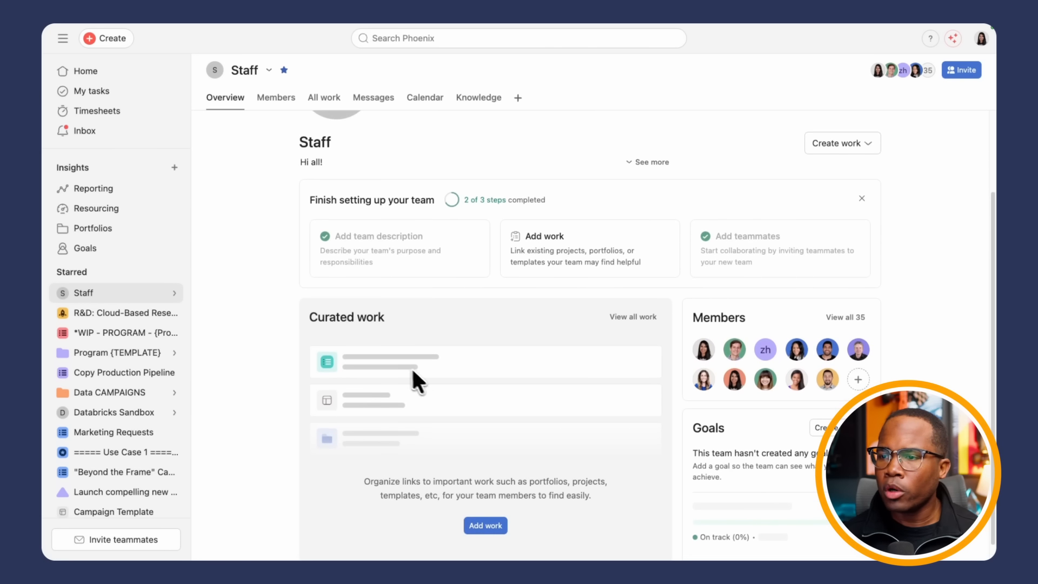
{"action": "scroll", "coordinate": [358, 383], "scroll_direction": "up", "scroll_amount": 2}
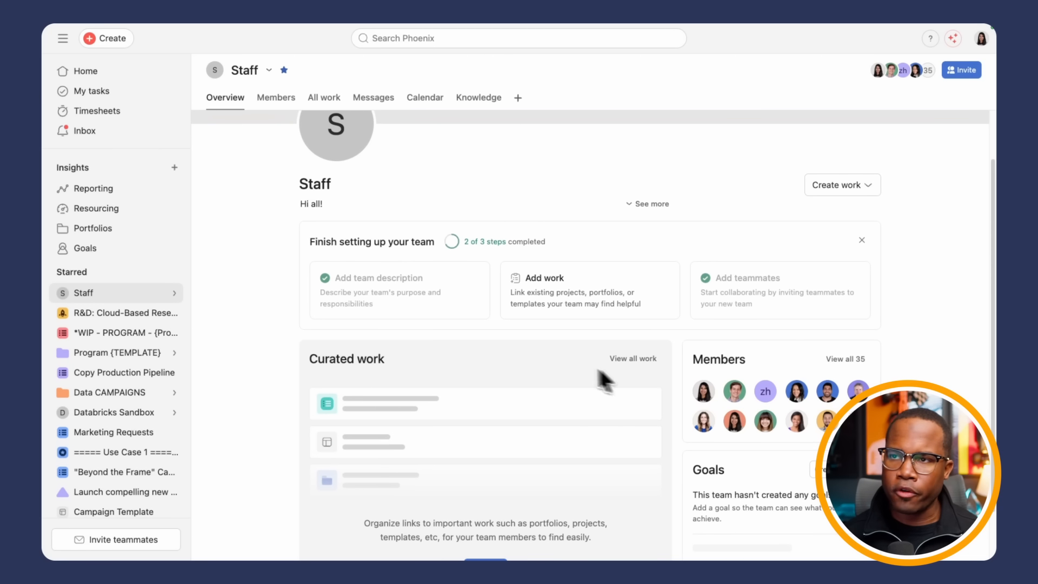
{"action": "scroll", "coordinate": [599, 376], "scroll_direction": "up", "scroll_amount": 2}
{"action": "left_click", "coordinate": [327, 104]}
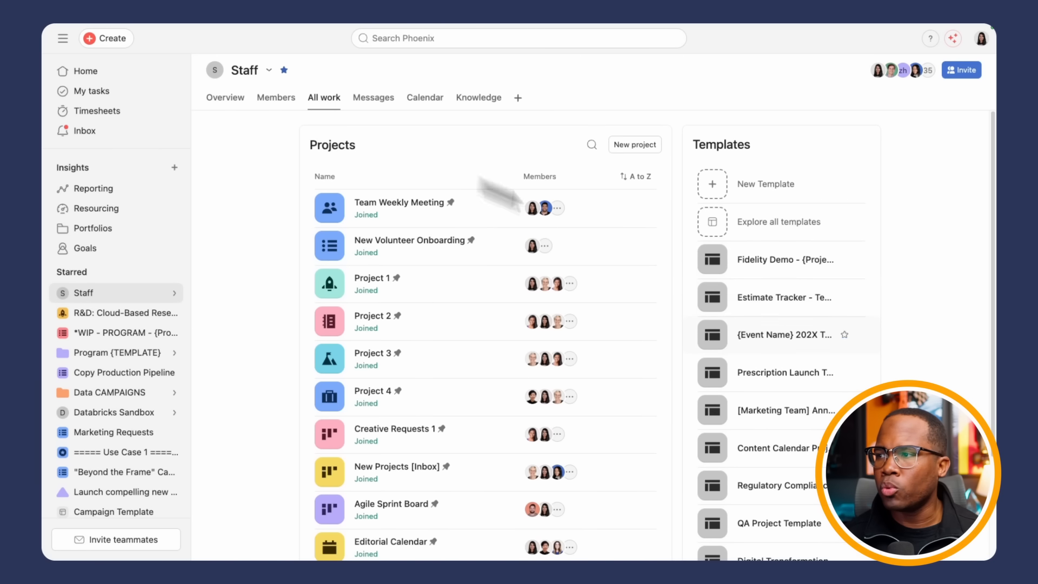
{"action": "left_click", "coordinate": [276, 103]}
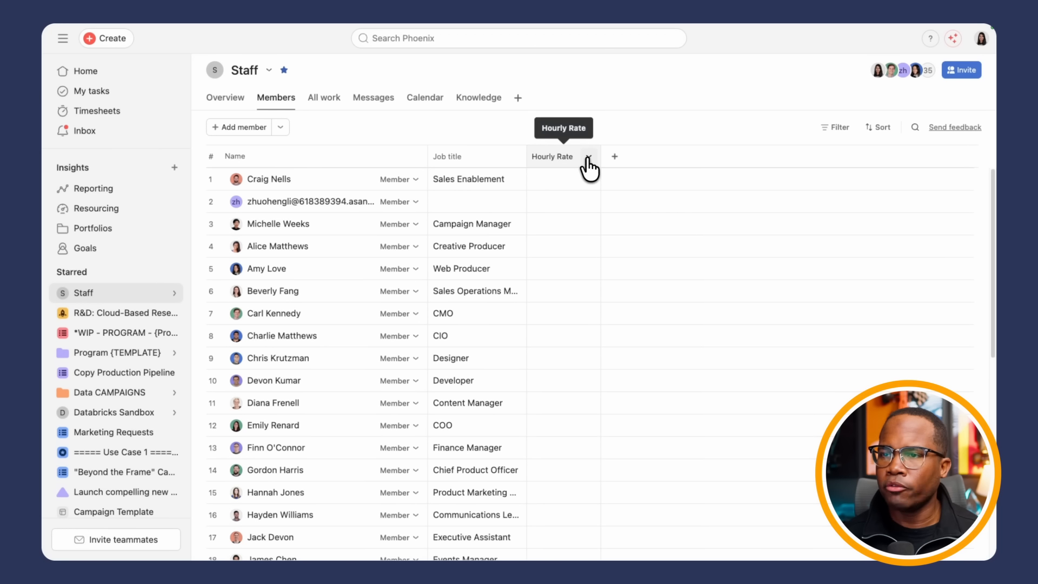
Delete the Hourly Rate field from the Staff team's member list.
{"action": "left_click", "coordinate": [588, 160]}
{"action": "left_click", "coordinate": [616, 280]}
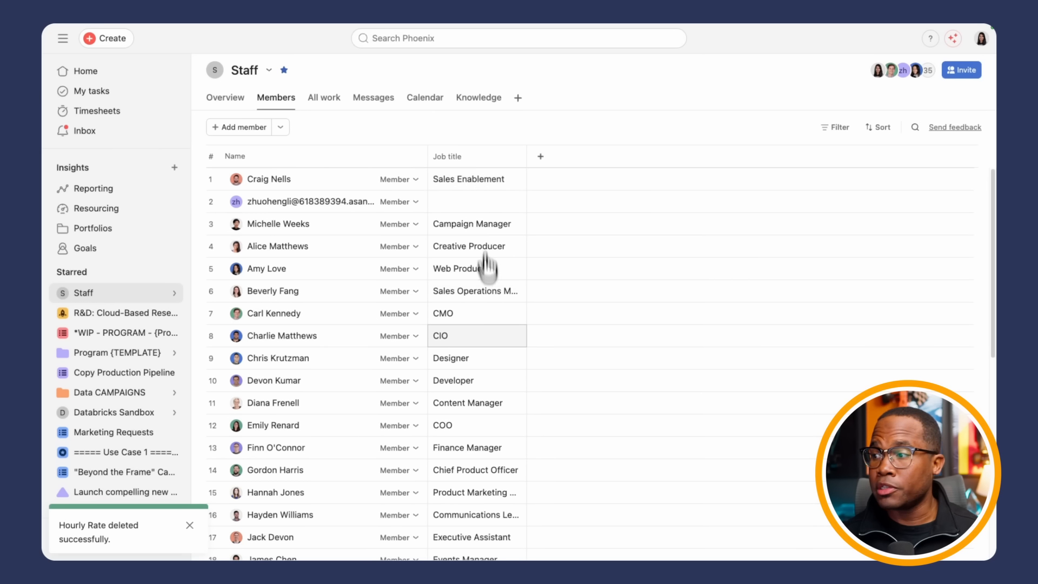
Check the job title on the signed-in account's profile and return to the Staff team's member list.
{"action": "left_click", "coordinate": [453, 337]}
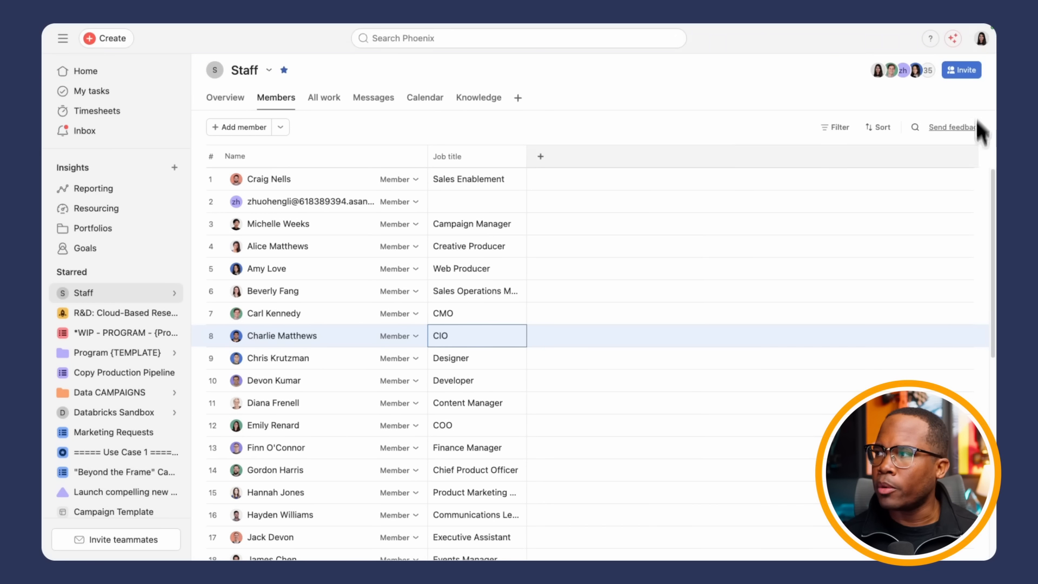
{"action": "left_click", "coordinate": [980, 45]}
{"action": "left_click", "coordinate": [865, 203]}
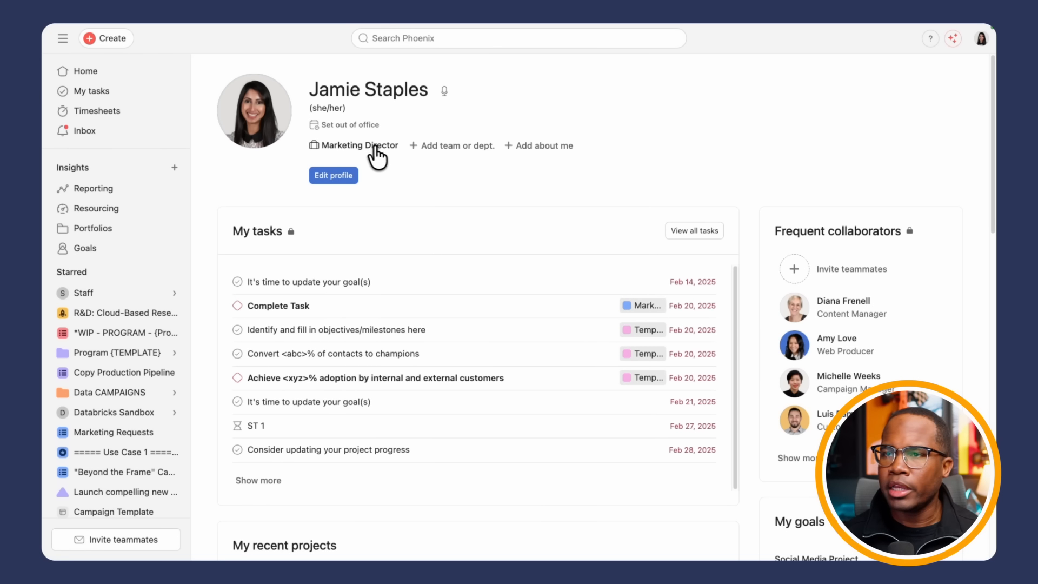
{"action": "mouse_move", "coordinate": [136, 34]}
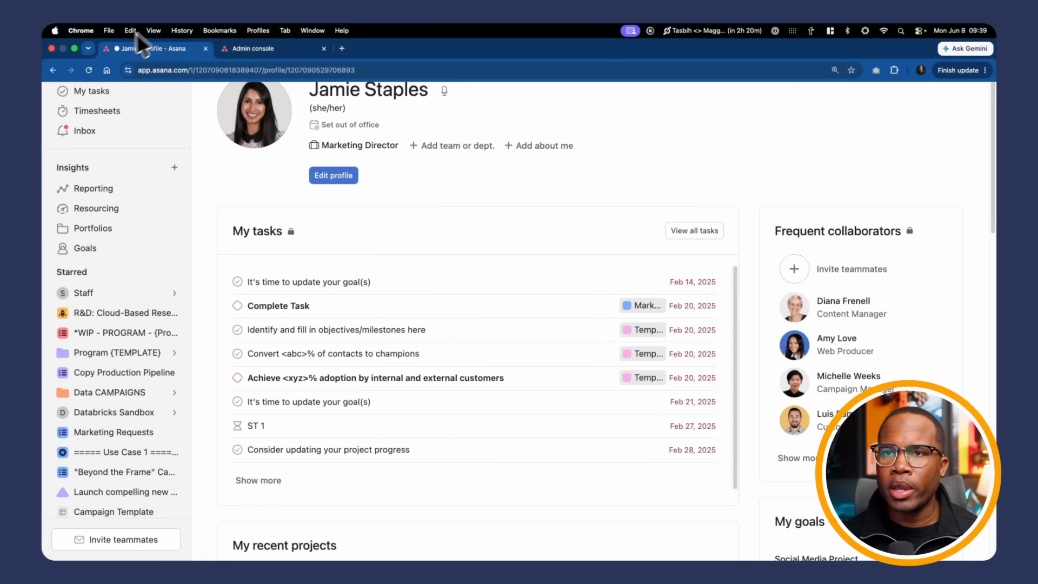
{"action": "left_click", "coordinate": [53, 70]}
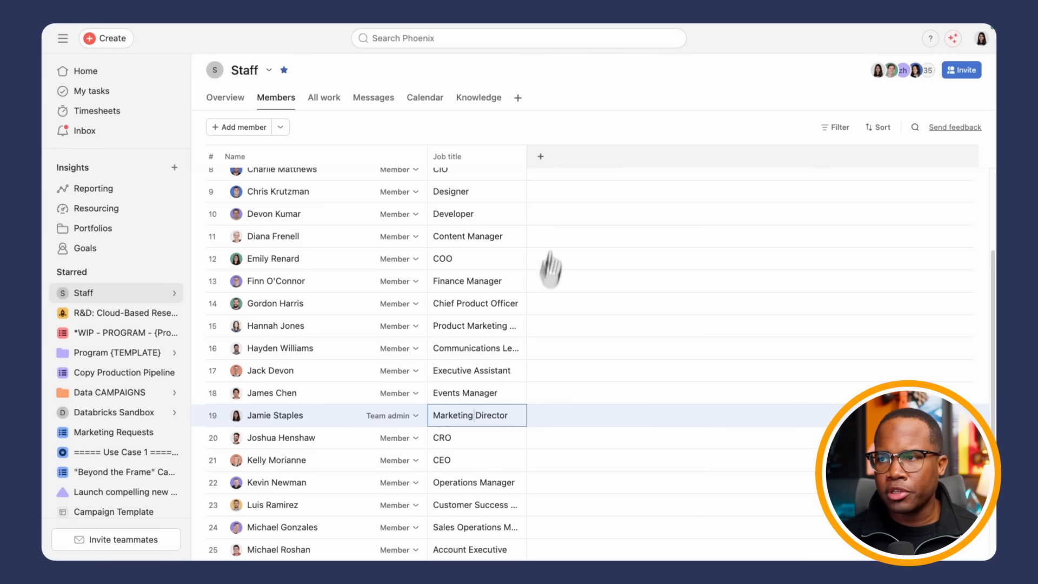
Create a number field titled Hourly Rate in the Staff member list, formatted as currency in CAD with 2 decimal places.
{"action": "left_click", "coordinate": [540, 157]}
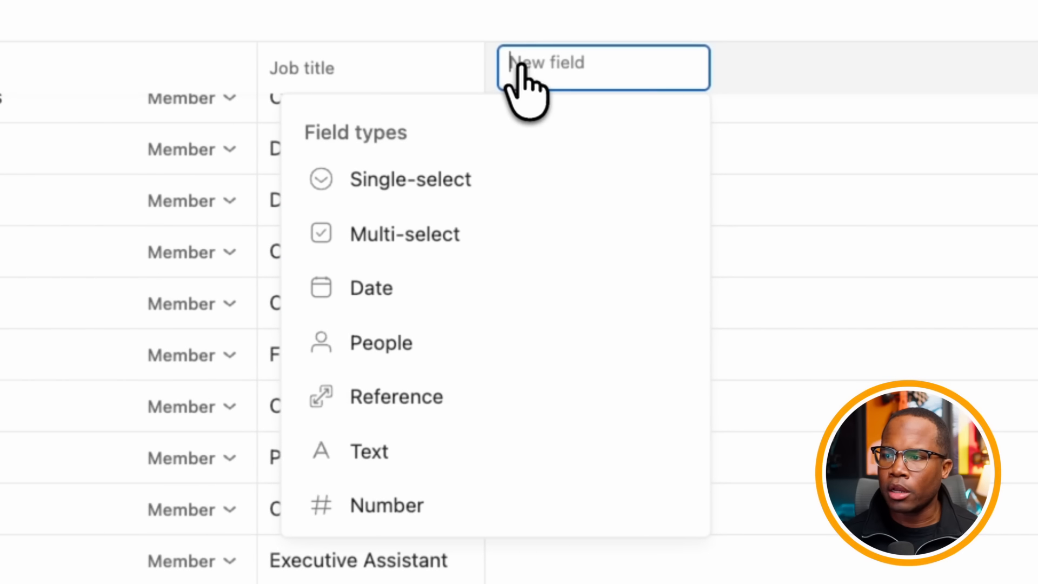
{"action": "left_click", "coordinate": [441, 471]}
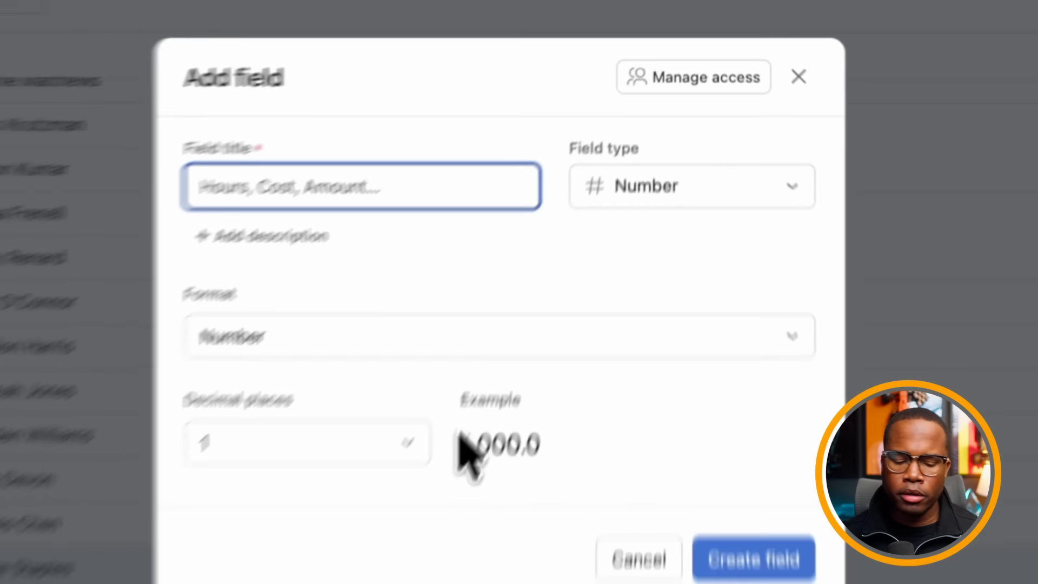
{"action": "type", "text": "Hourly Rate"}
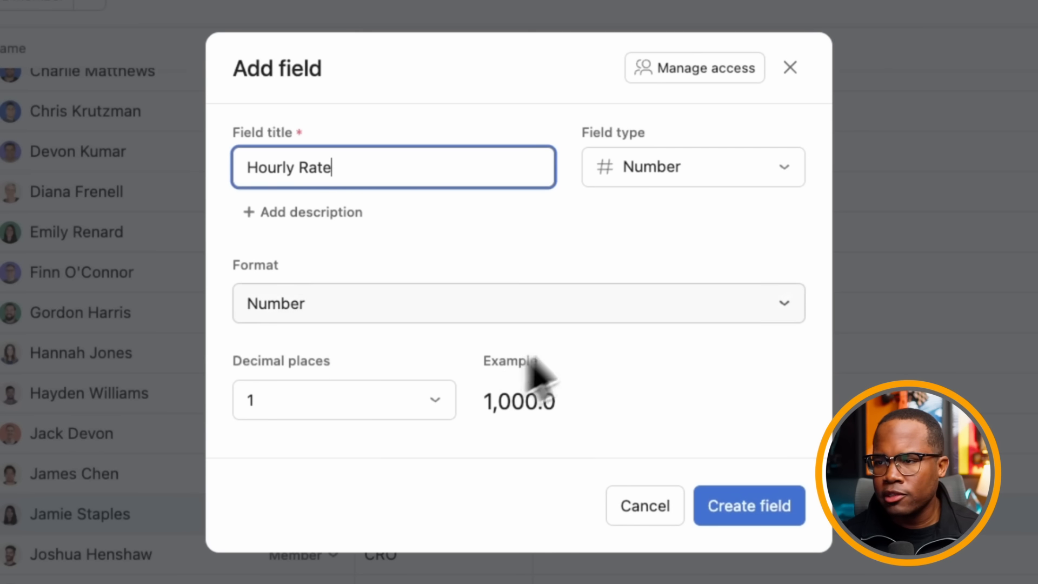
{"action": "left_click", "coordinate": [412, 297]}
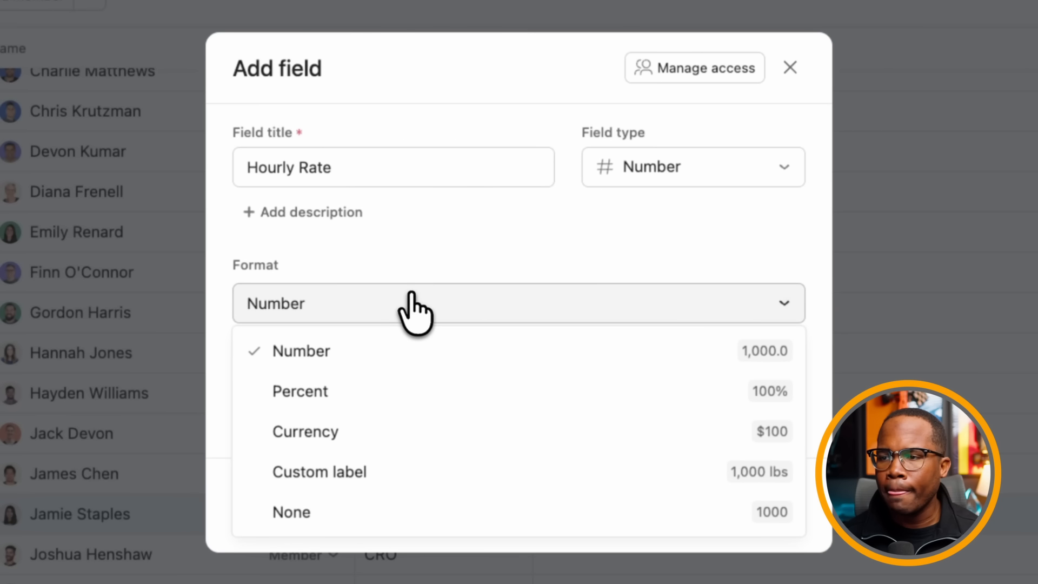
{"action": "left_click", "coordinate": [319, 435]}
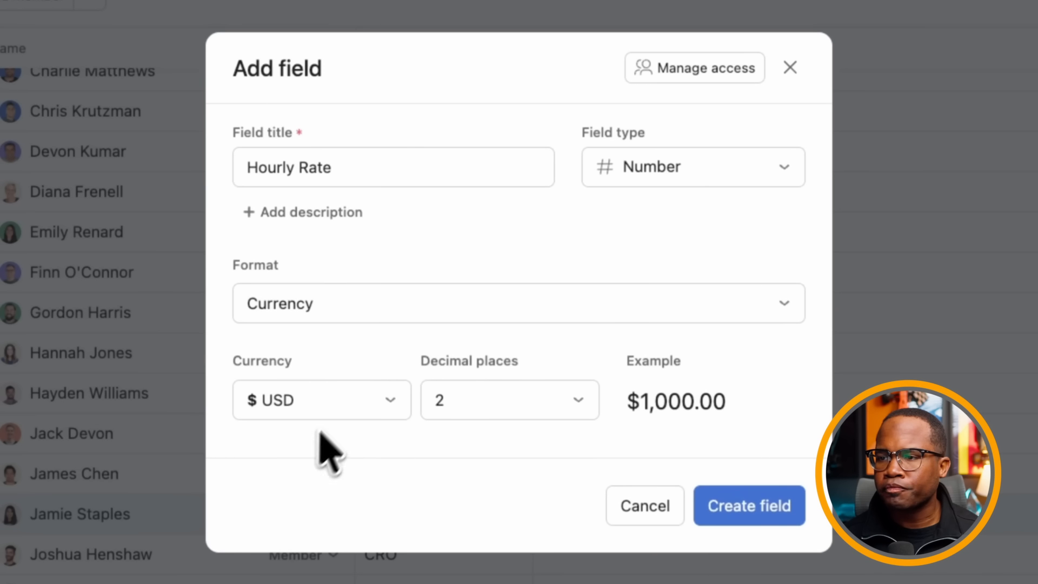
{"action": "left_click", "coordinate": [349, 404]}
{"action": "left_click", "coordinate": [505, 208]}
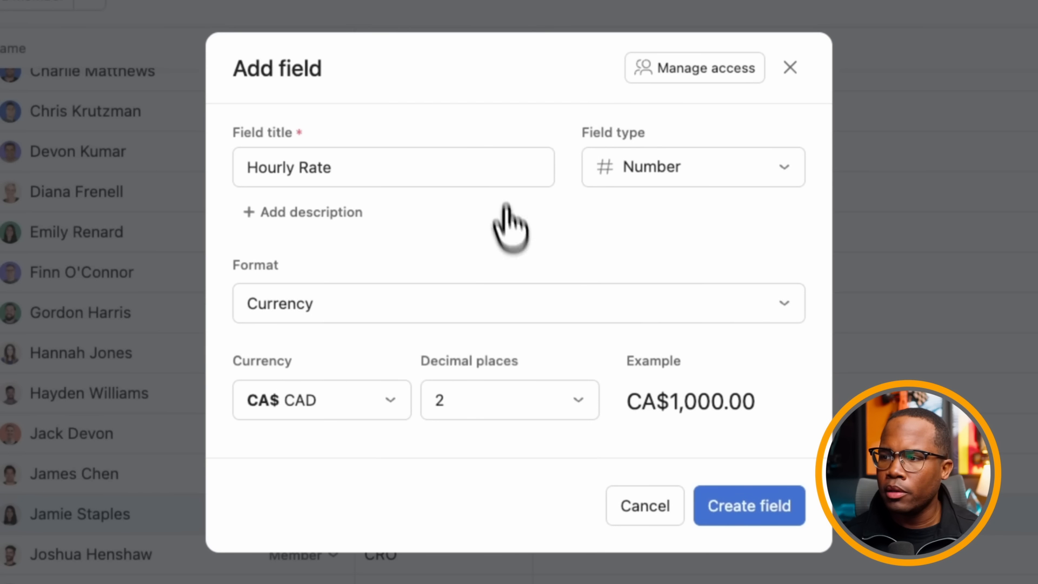
{"action": "left_click", "coordinate": [760, 527]}
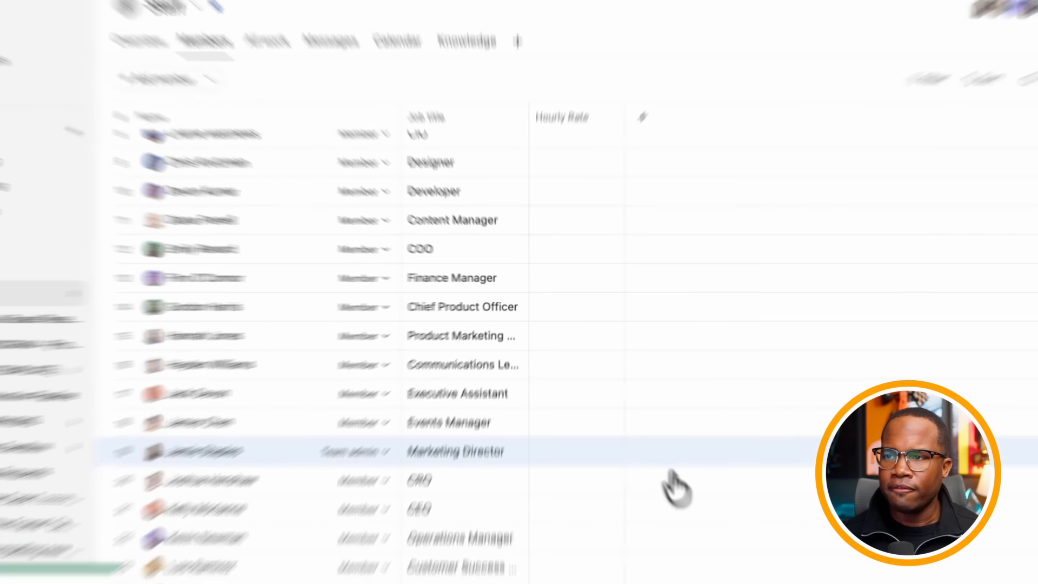
Enter hourly rates for the first nine Staff members in order: 50, 50, 50, 50, 60, 80, 41, 40 and 80.
{"action": "left_click", "coordinate": [572, 183]}
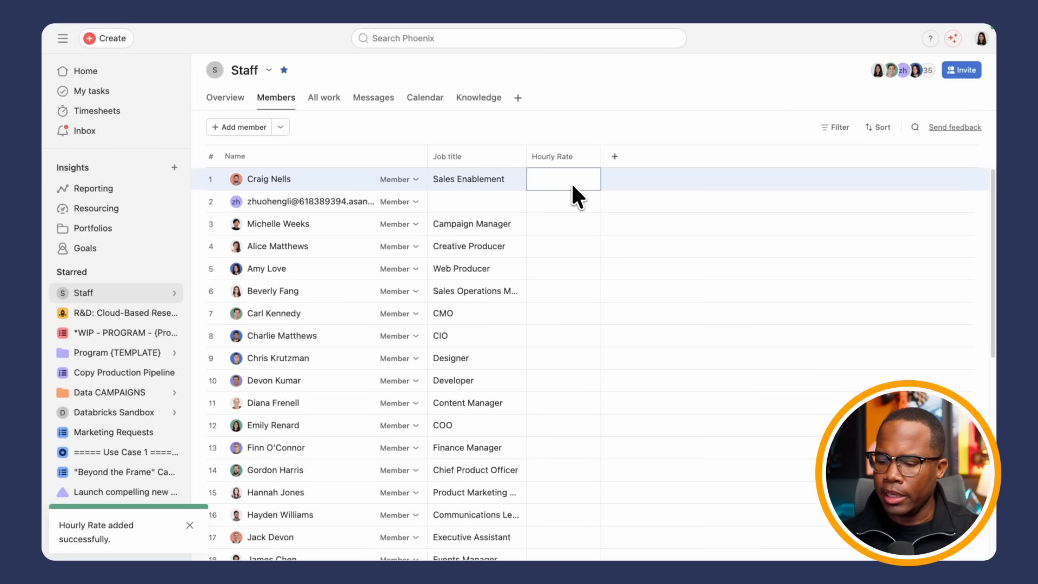
{"action": "type", "text": "50"}
{"action": "left_click", "coordinate": [561, 203]}
{"action": "type", "text": "50"}
{"action": "left_click", "coordinate": [561, 215]}
{"action": "type", "text": "50"}
{"action": "left_click", "coordinate": [563, 244]}
{"action": "type", "text": "50"}
{"action": "left_click", "coordinate": [567, 269]}
{"action": "type", "text": "60"}
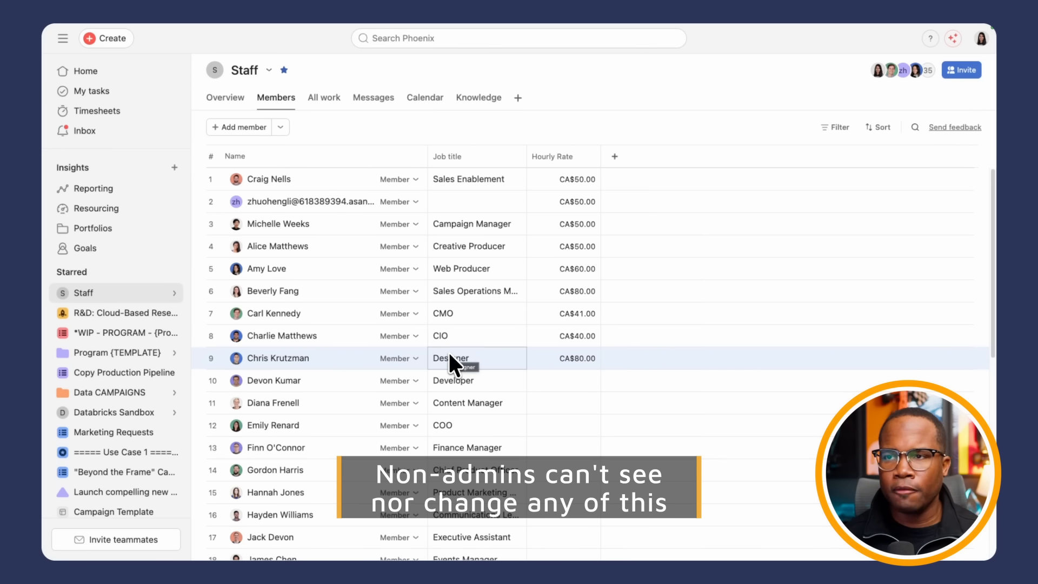
Open the budget settings of the *WIP - PROGRAM project and remove all people from its rates.
{"action": "left_click", "coordinate": [163, 333]}
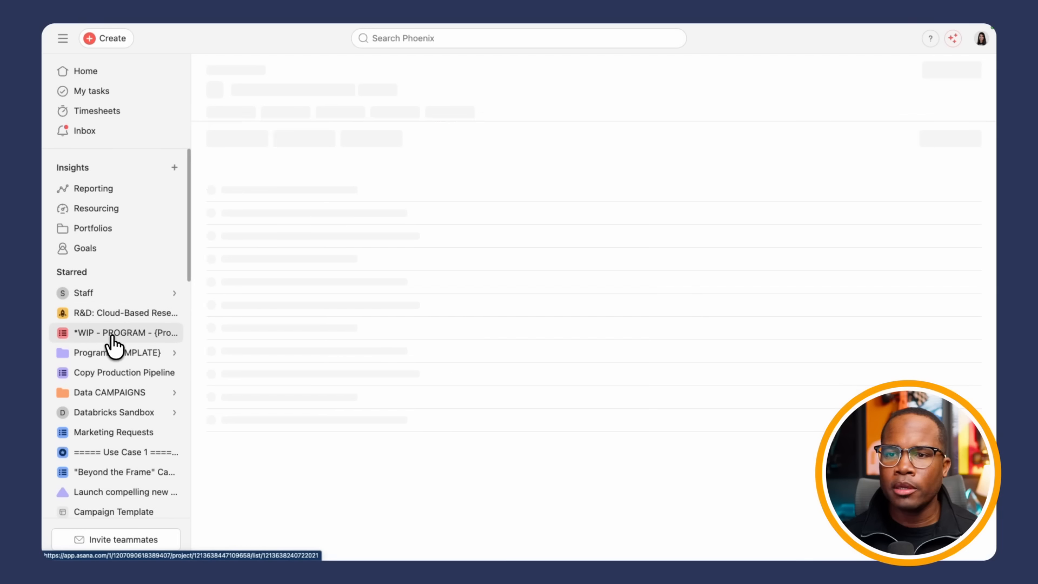
{"action": "left_click", "coordinate": [440, 93]}
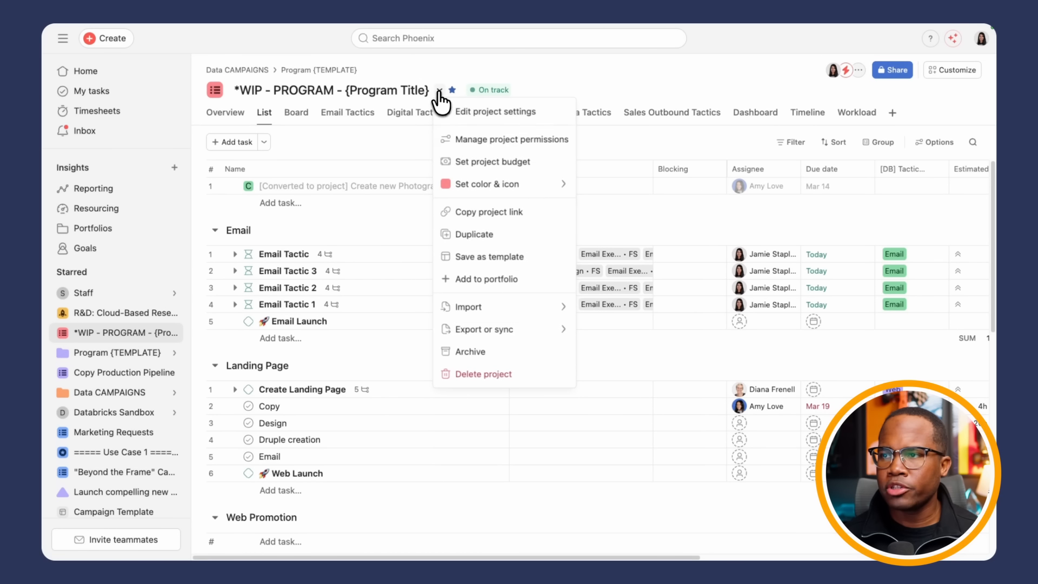
{"action": "left_click", "coordinate": [448, 160]}
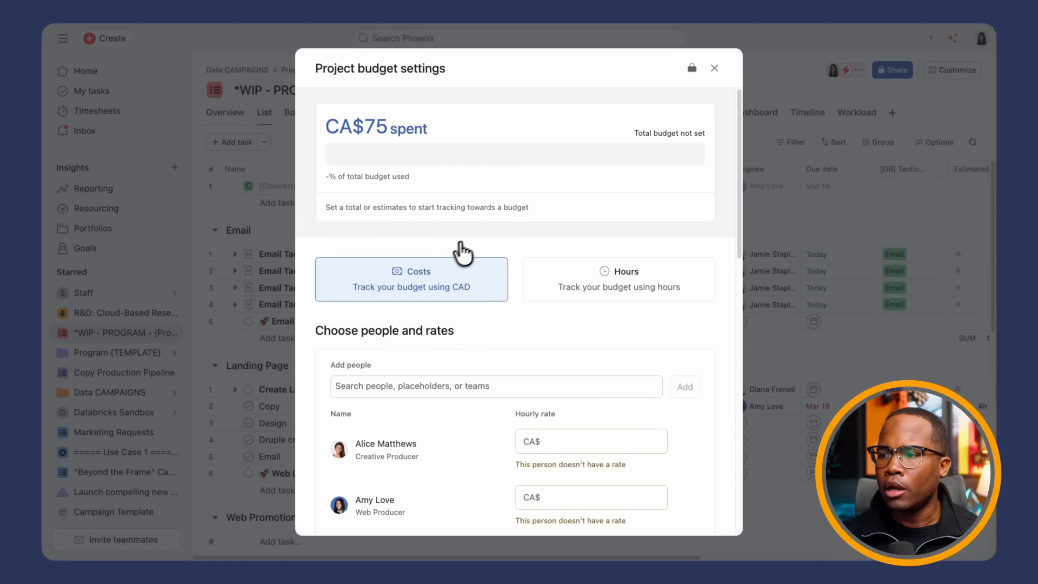
{"action": "scroll", "coordinate": [470, 270], "scroll_direction": "down", "scroll_amount": 4}
{"action": "scroll", "coordinate": [595, 301], "scroll_direction": "down", "scroll_amount": 6}
{"action": "scroll", "coordinate": [540, 319], "scroll_direction": "down", "scroll_amount": 1}
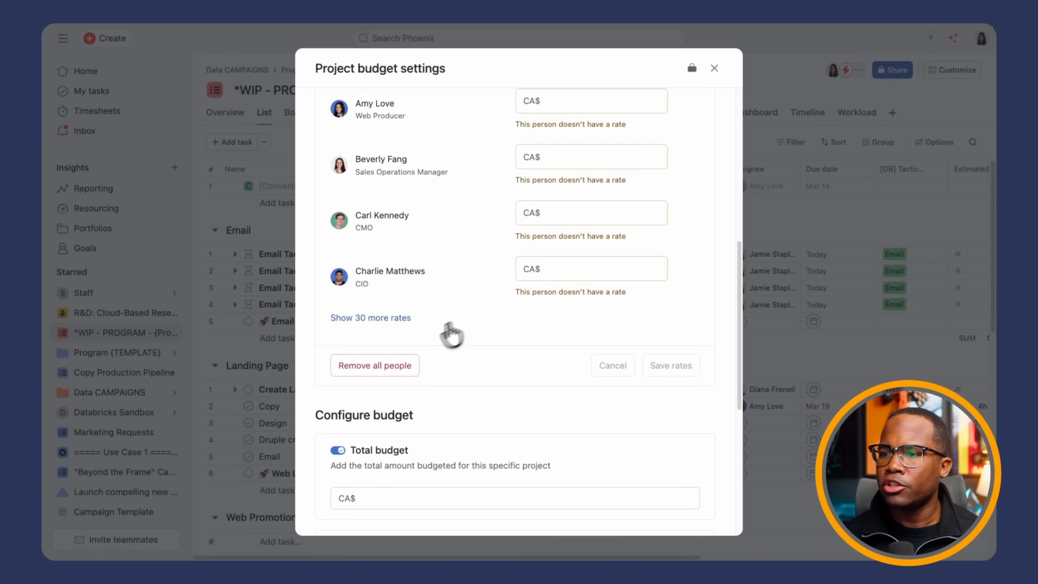
{"action": "left_click", "coordinate": [377, 362]}
Add the Staff team to the budget's people with Hourly Rate as its rate source, and check the members' rates.
{"action": "left_click", "coordinate": [467, 297]}
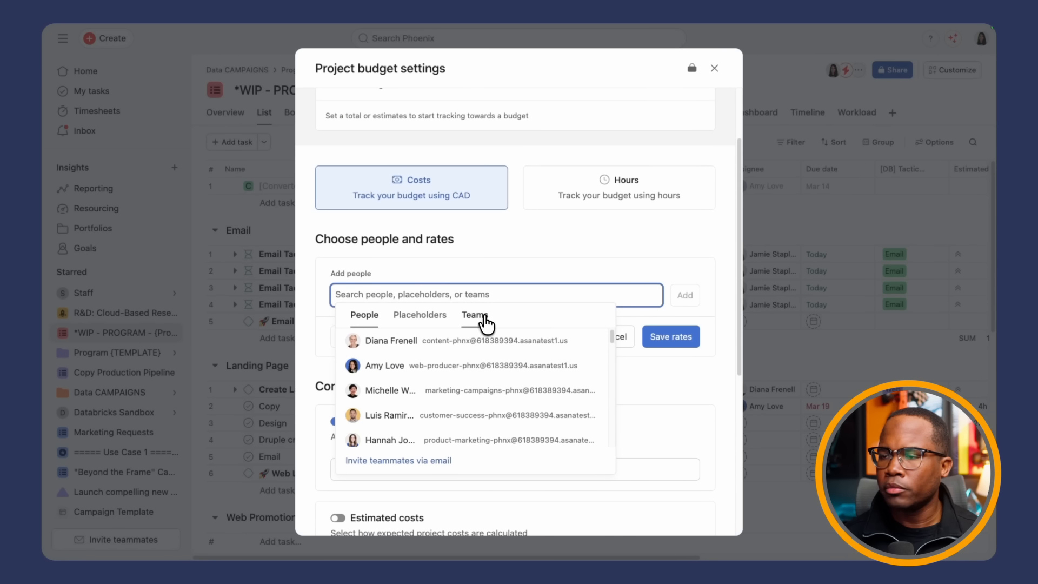
{"action": "left_click", "coordinate": [486, 324]}
{"action": "left_click", "coordinate": [470, 340]}
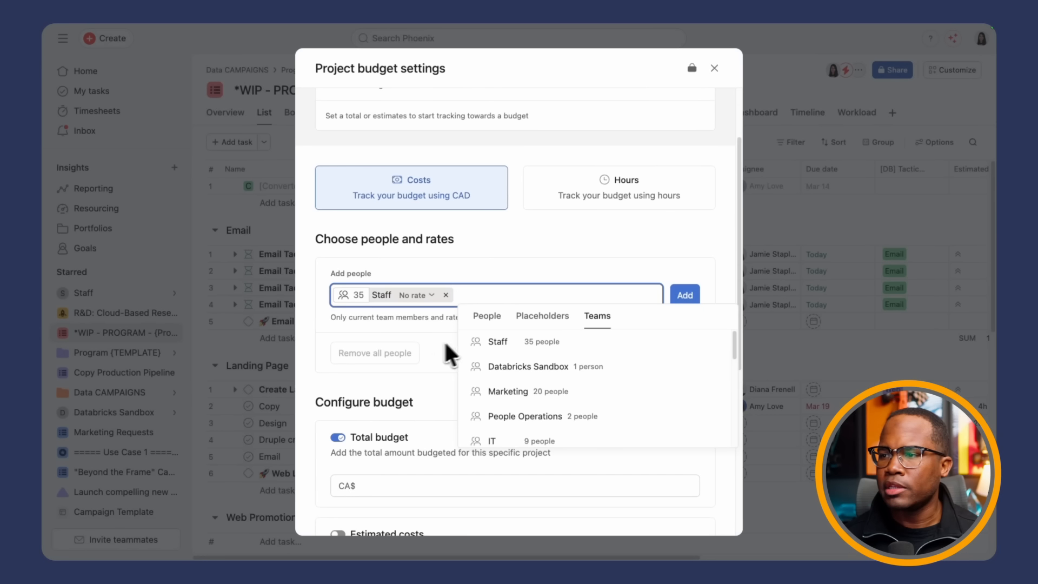
{"action": "left_click", "coordinate": [427, 294]}
{"action": "left_click", "coordinate": [430, 352]}
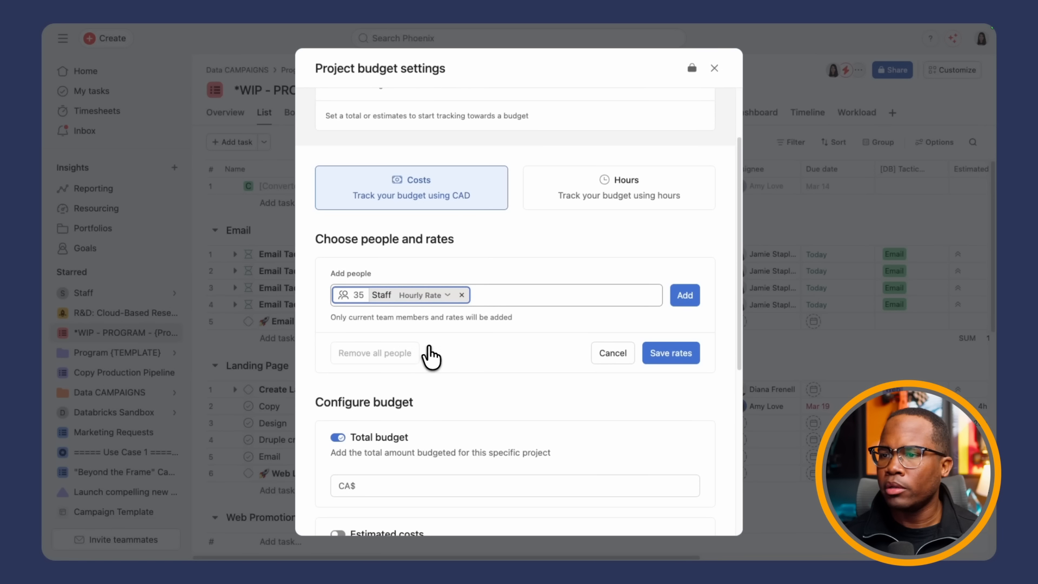
{"action": "left_click", "coordinate": [687, 297]}
{"action": "scroll", "coordinate": [560, 252], "scroll_direction": "down", "scroll_amount": 3}
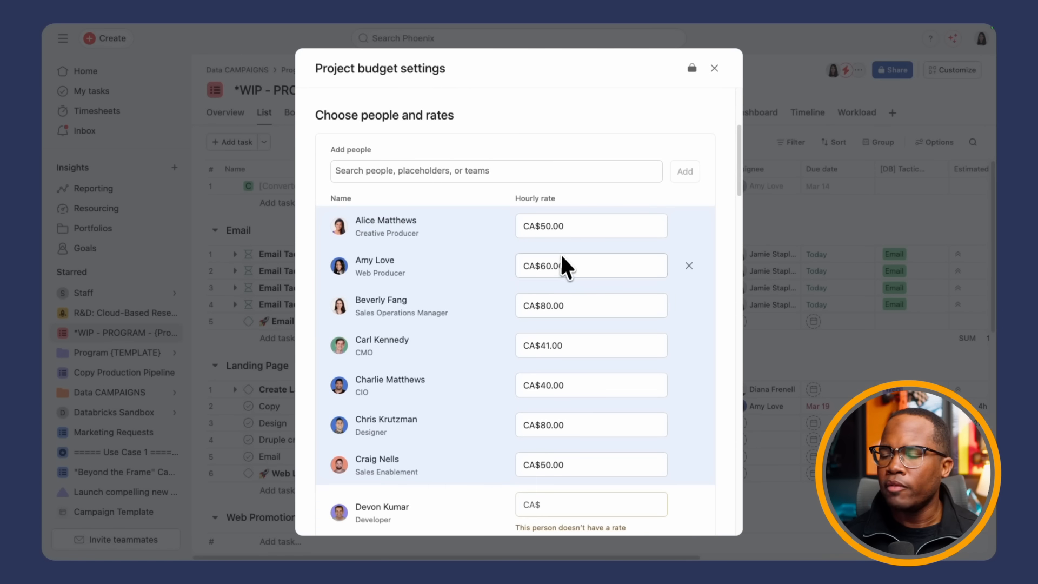
{"action": "left_click", "coordinate": [572, 352]}
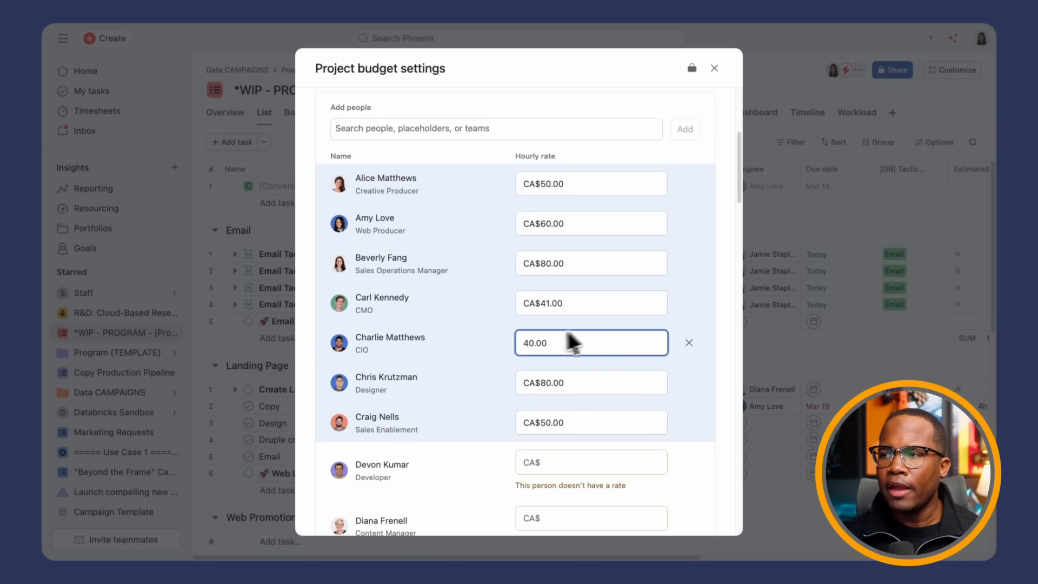
{"action": "left_click", "coordinate": [624, 158]}
Set the project's total budget to CA$10,000.
{"action": "scroll", "coordinate": [556, 274], "scroll_direction": "down", "scroll_amount": 8}
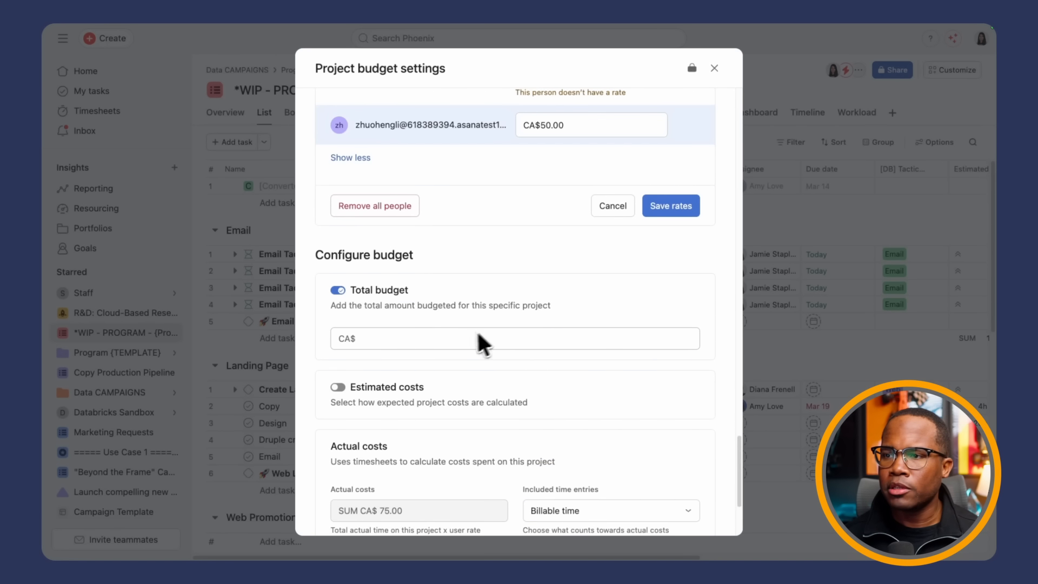
{"action": "left_click", "coordinate": [457, 339]}
{"action": "type", "text": "1"}
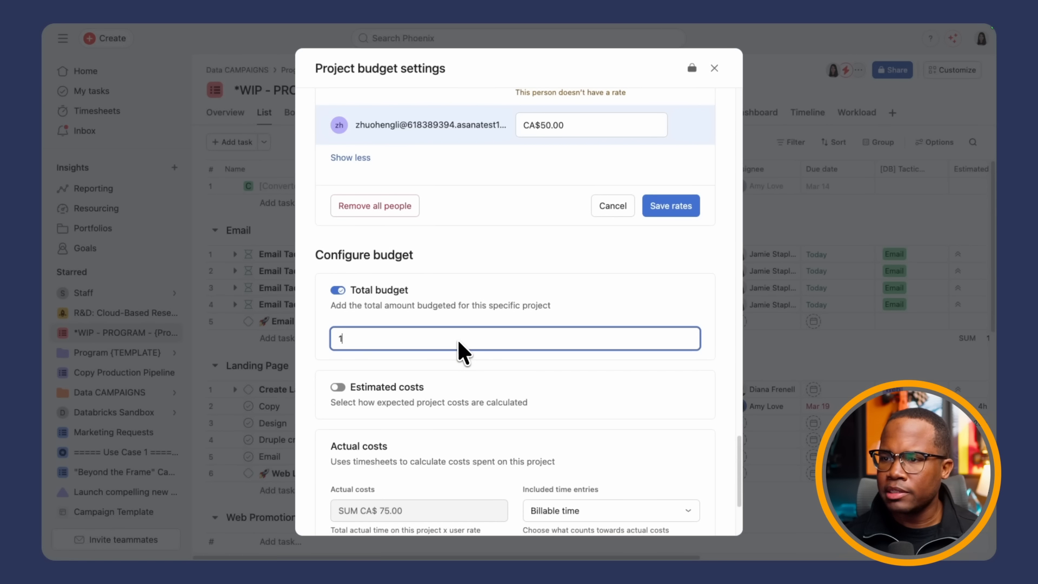
{"action": "type", "text": "0,0000"}
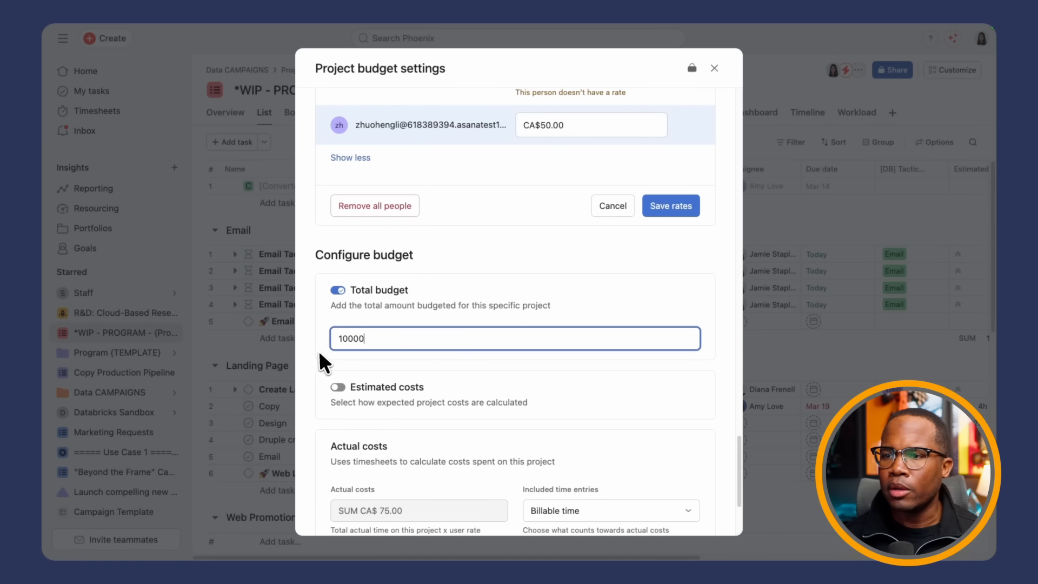
{"action": "left_click", "coordinate": [318, 350]}
{"action": "scroll", "coordinate": [319, 346], "scroll_direction": "up", "scroll_amount": 10}
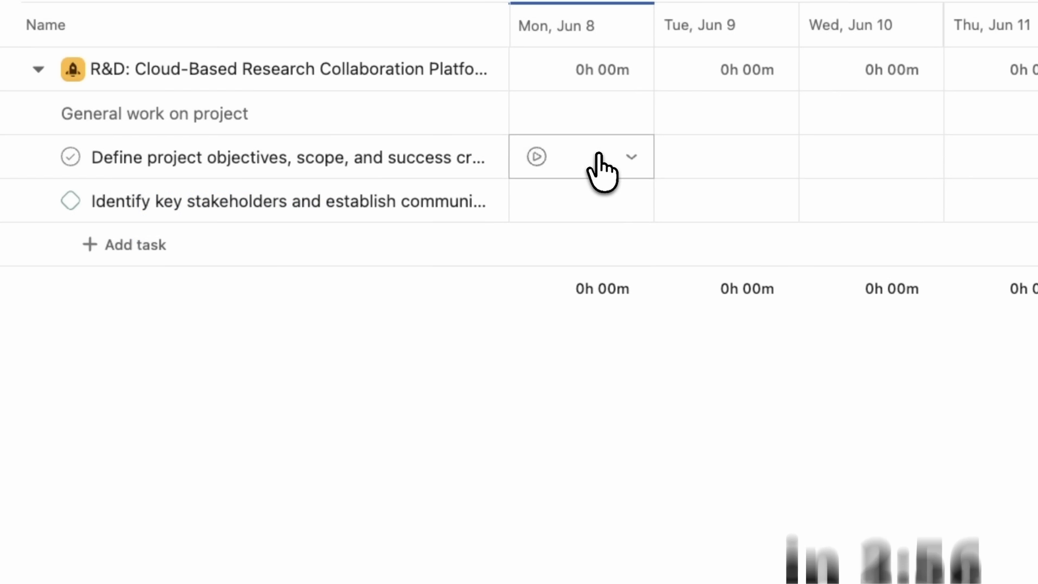
Choose 15 min as the timesheet entry for the R&D task about defining project objectives on Mon, Jun 8.
{"action": "left_click", "coordinate": [597, 159]}
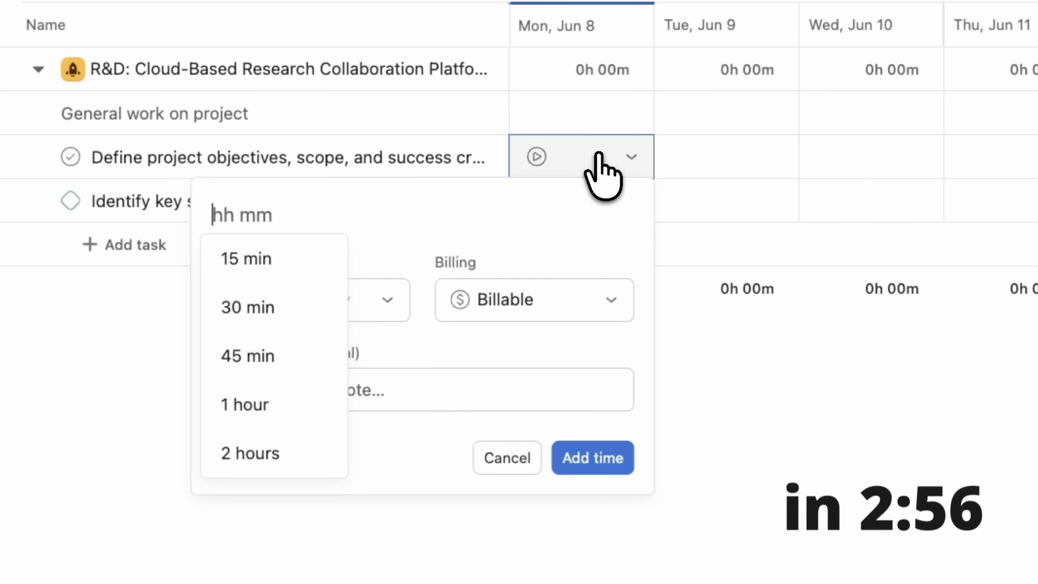
{"action": "left_click", "coordinate": [273, 262]}
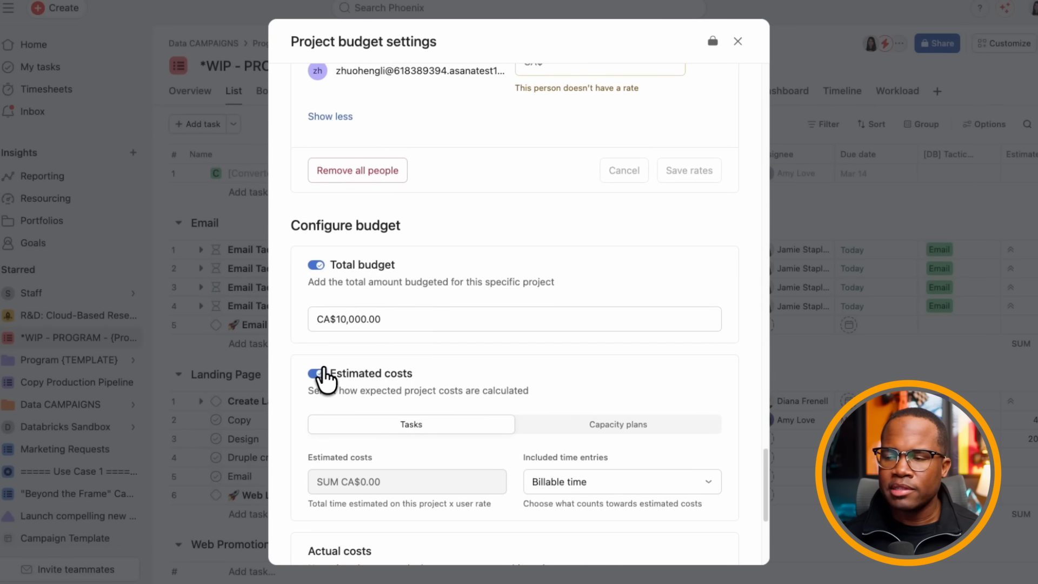
Examine the budget's estimated and actual costs and the options for which time entries count towards estimated costs.
{"action": "scroll", "coordinate": [328, 366], "scroll_direction": "down", "scroll_amount": 1}
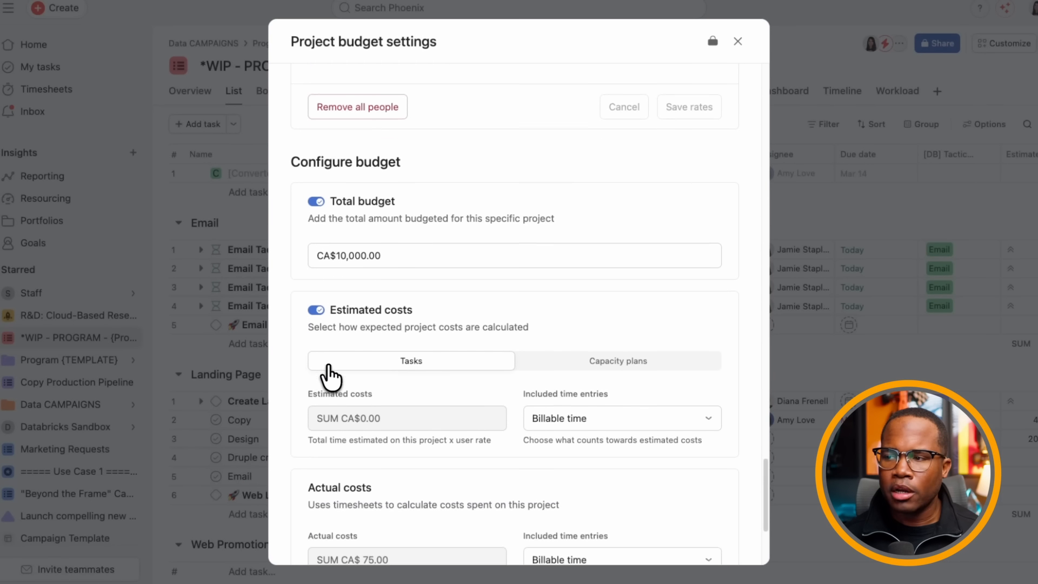
{"action": "scroll", "coordinate": [328, 373], "scroll_direction": "down", "scroll_amount": 1}
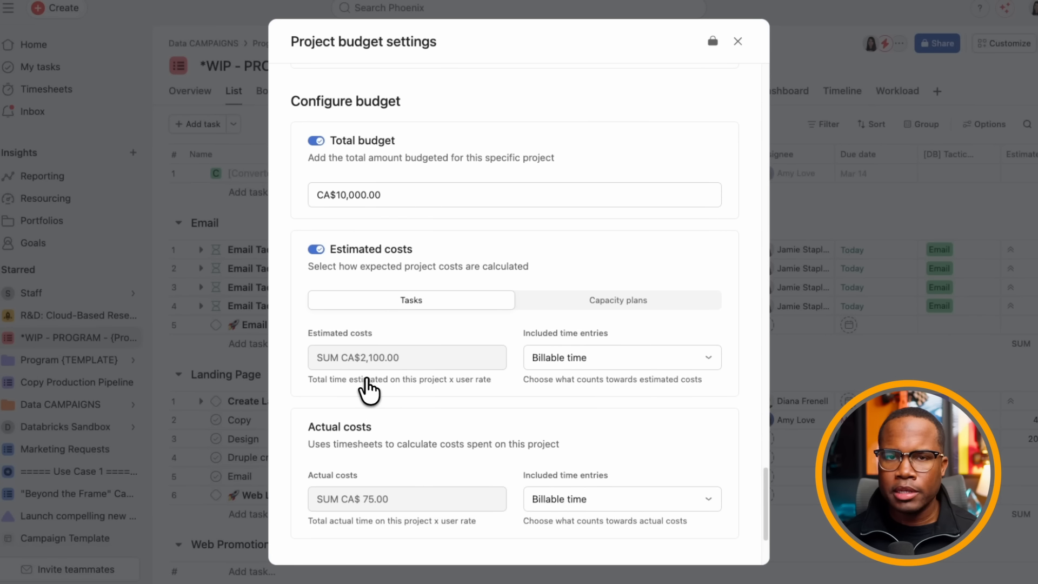
{"action": "scroll", "coordinate": [368, 389], "scroll_direction": "down", "scroll_amount": 5}
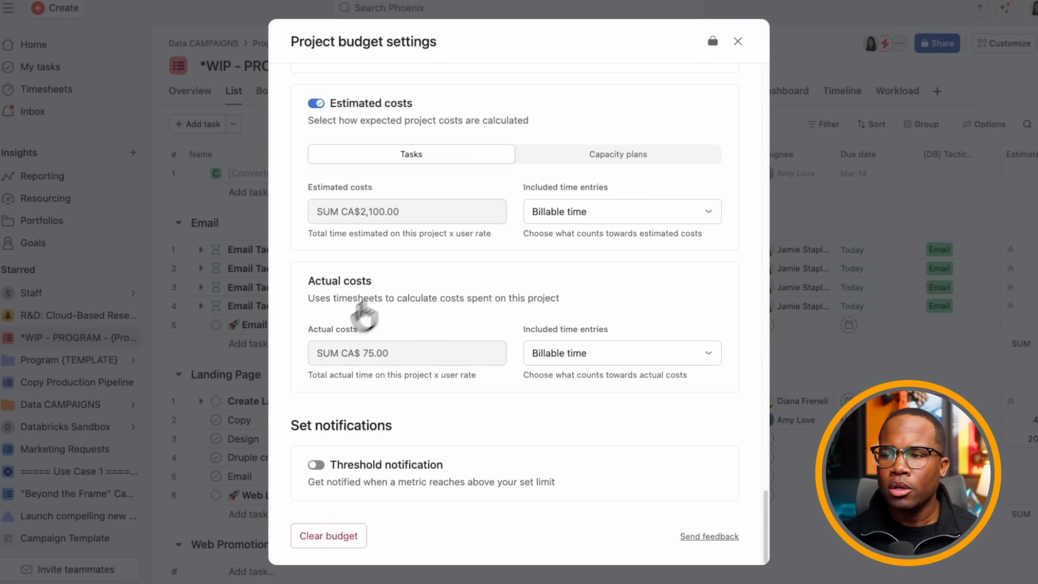
{"action": "left_click", "coordinate": [574, 216]}
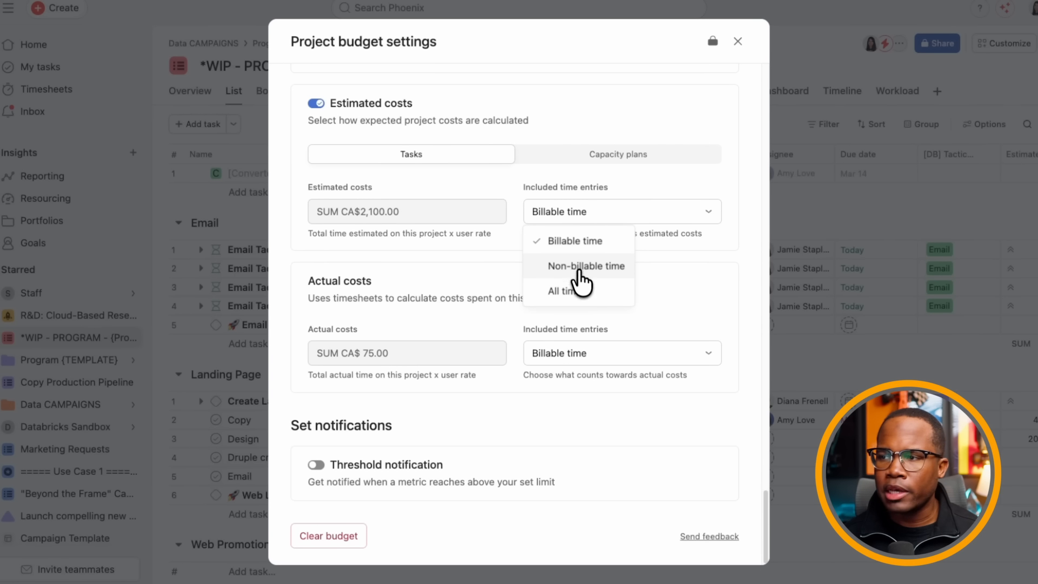
{"action": "left_click", "coordinate": [662, 298]}
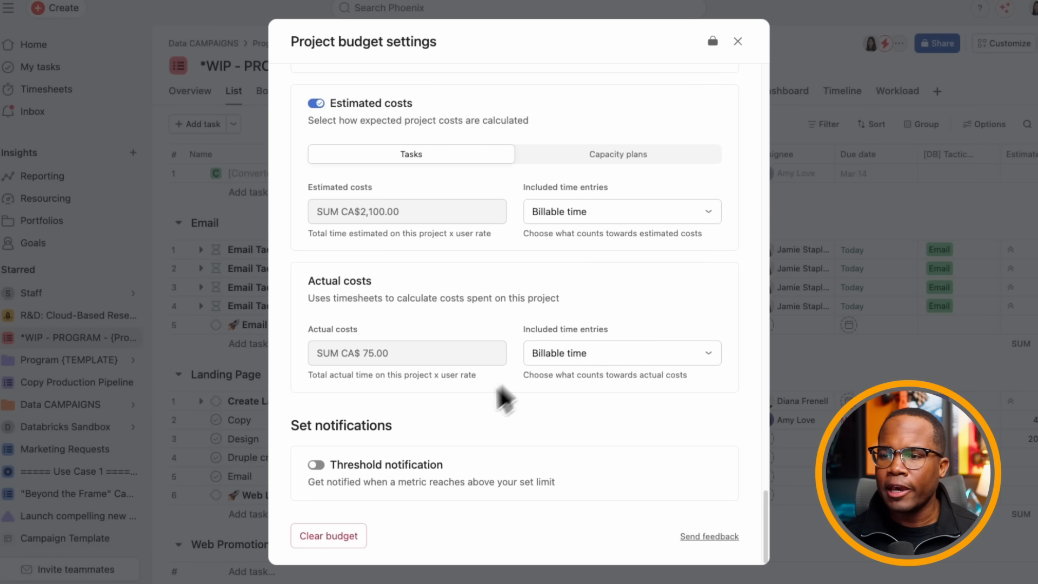
Turn on the threshold notification for the project budget.
{"action": "left_click", "coordinate": [316, 466]}
{"action": "scroll", "coordinate": [398, 439], "scroll_direction": "down", "scroll_amount": 3}
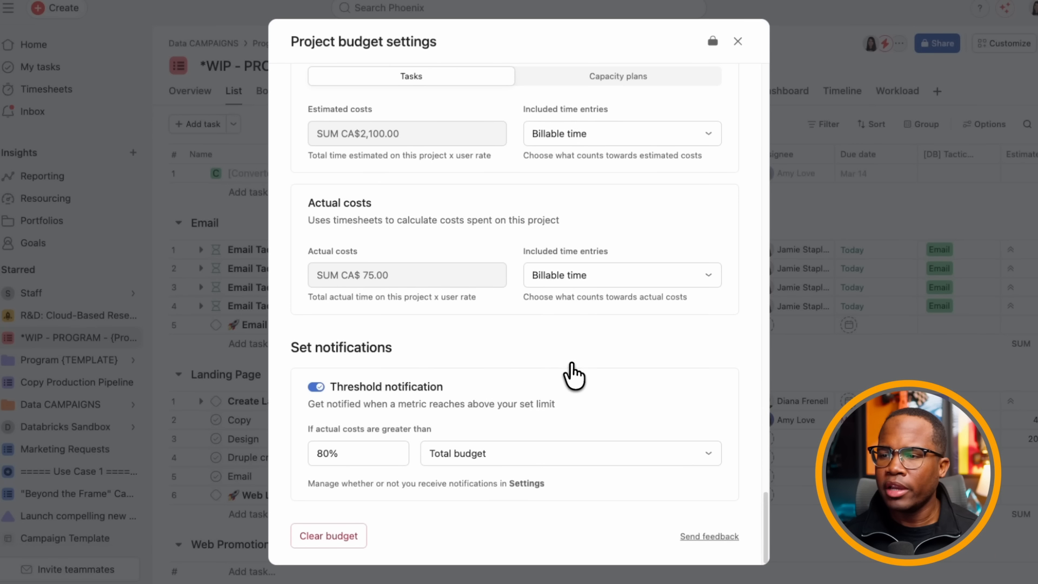
Close the project budget settings and open the dashboard of the R&D: Cloud-Based Research Collaboration Platform project.
{"action": "scroll", "coordinate": [572, 373], "scroll_direction": "up", "scroll_amount": 20}
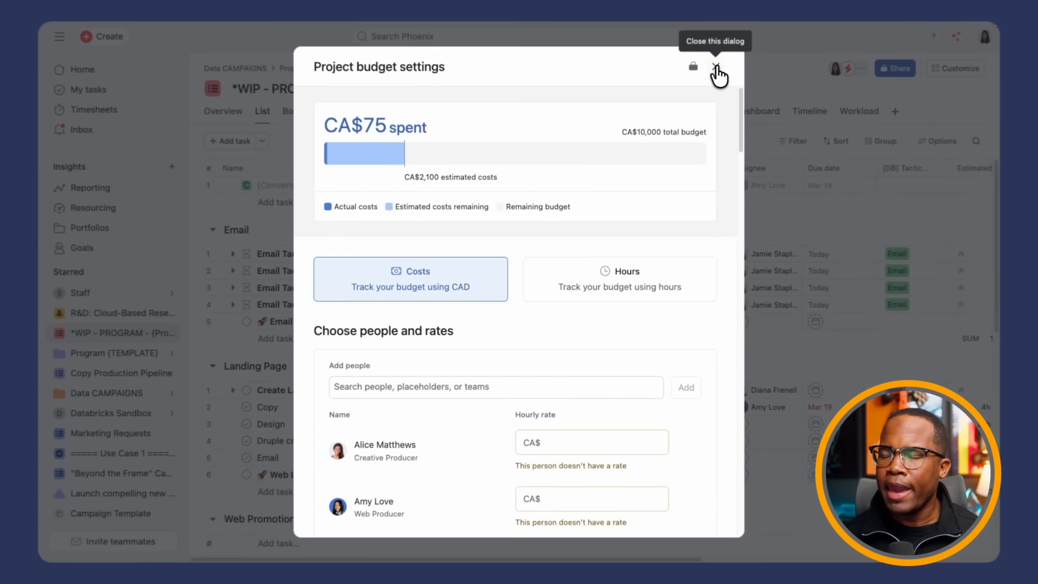
{"action": "left_click", "coordinate": [737, 42]}
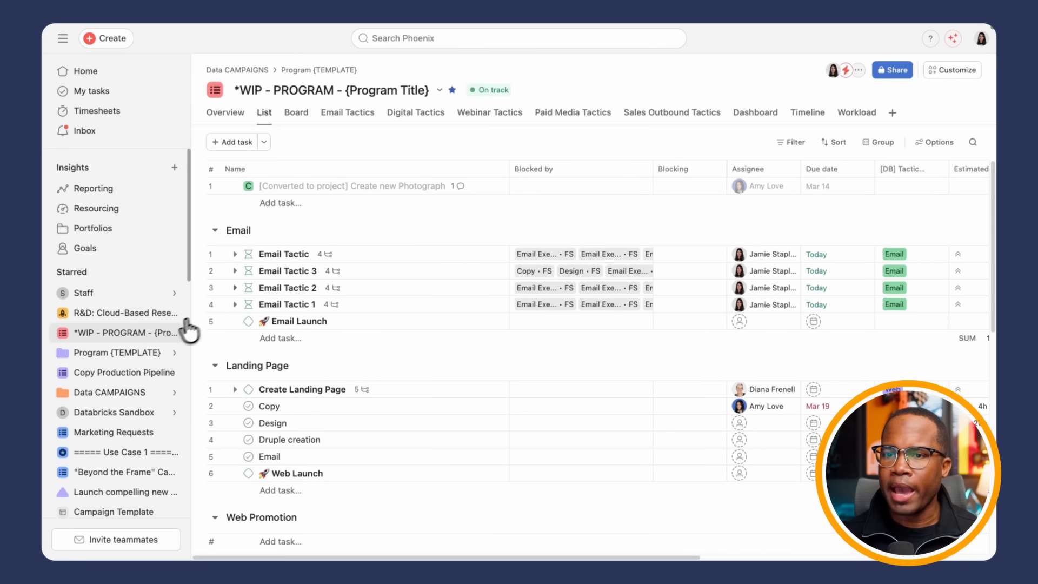
{"action": "left_click", "coordinate": [95, 318]}
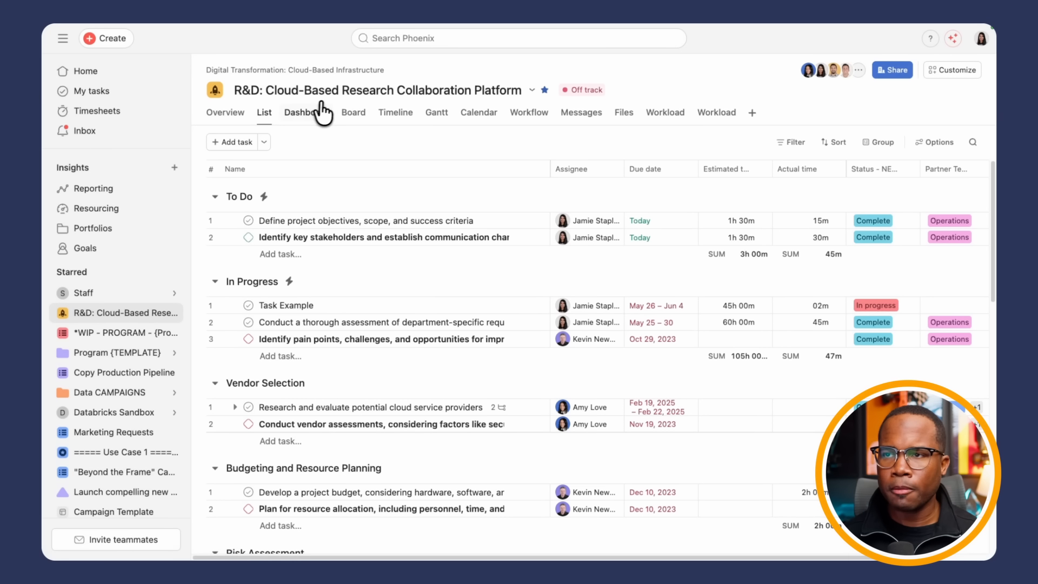
{"action": "left_click", "coordinate": [306, 112]}
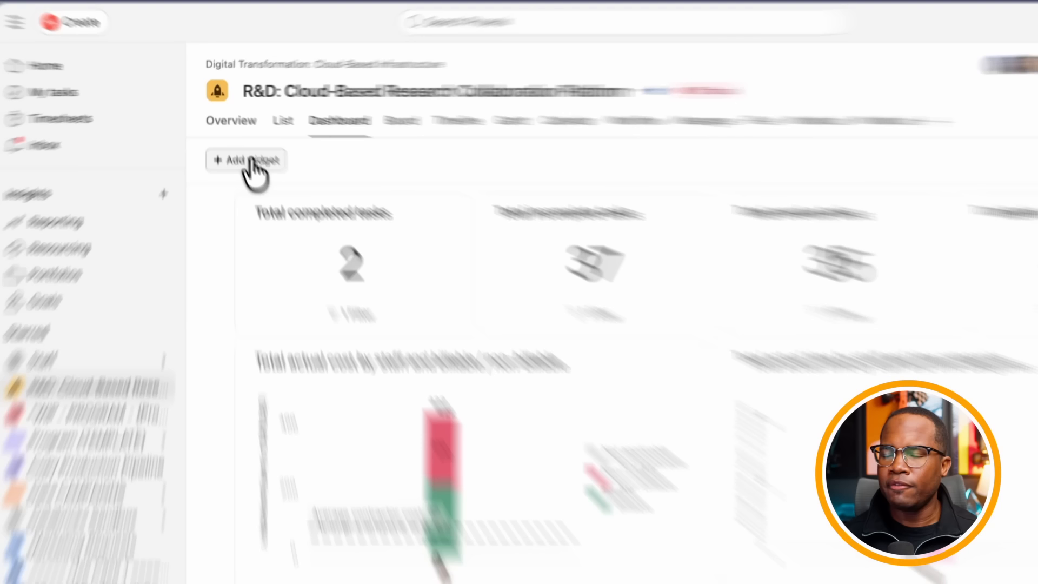
Start a new dashboard chart based on time entries and set it to report on Time.
{"action": "left_click", "coordinate": [241, 141]}
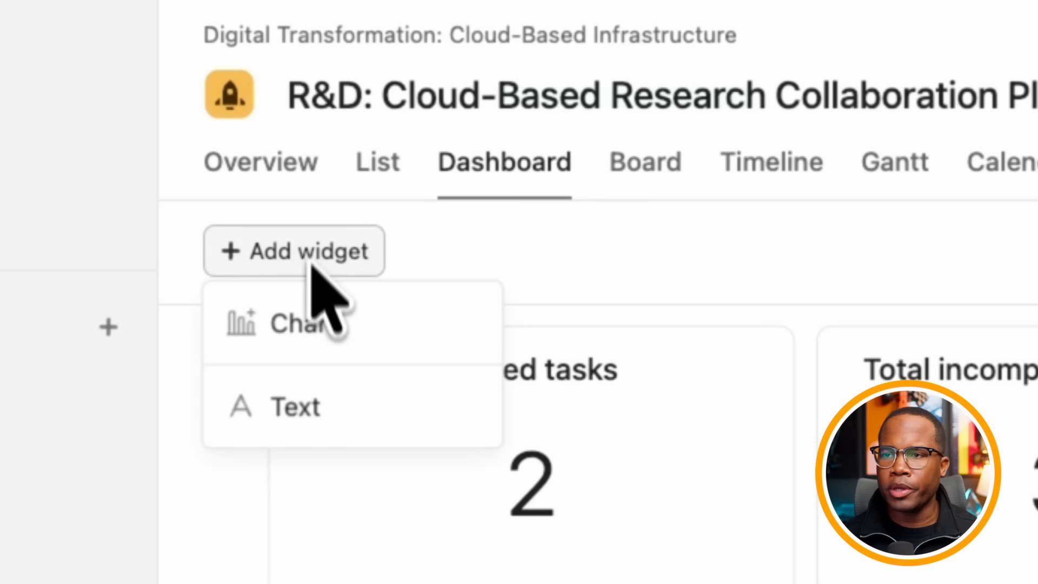
{"action": "left_click", "coordinate": [303, 331]}
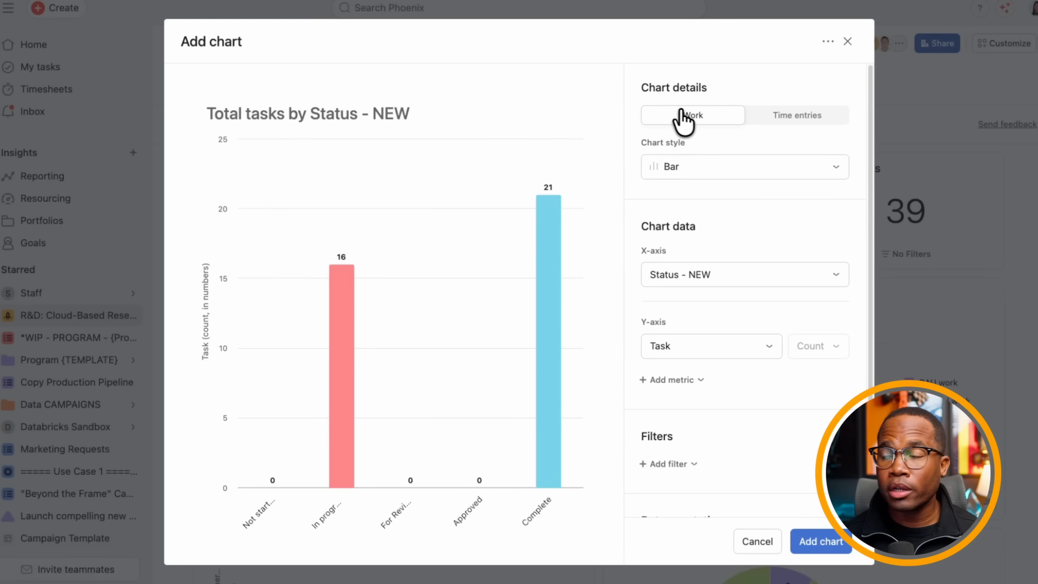
{"action": "left_click", "coordinate": [767, 115]}
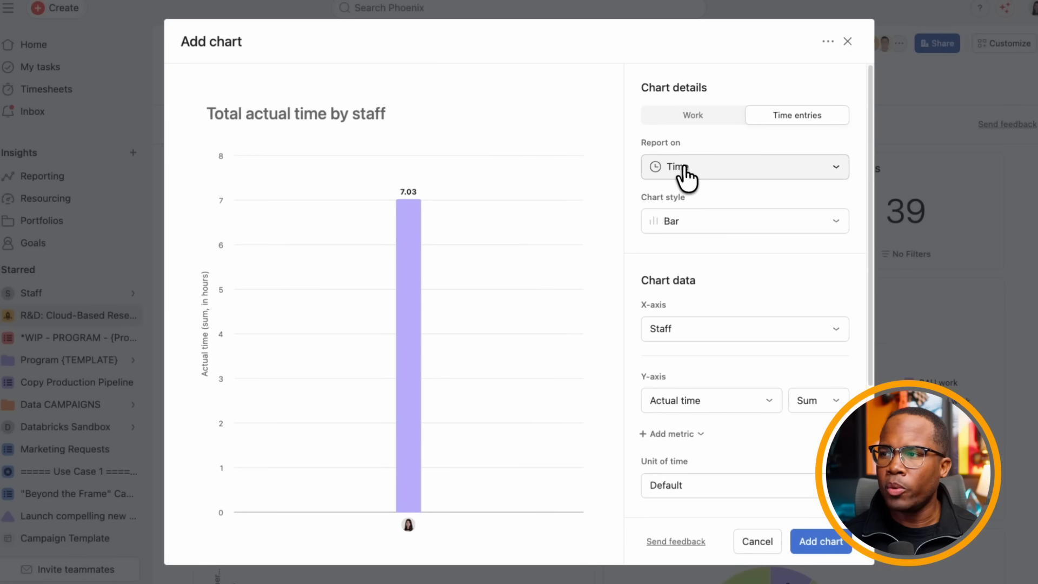
{"action": "left_click", "coordinate": [683, 168]}
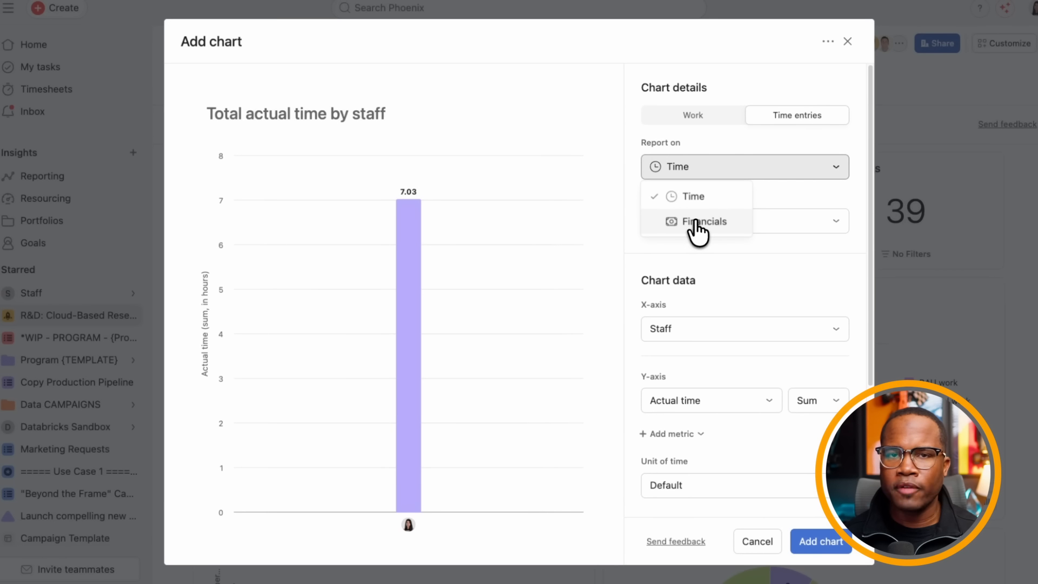
{"action": "left_click", "coordinate": [697, 226]}
{"action": "left_click", "coordinate": [695, 197]}
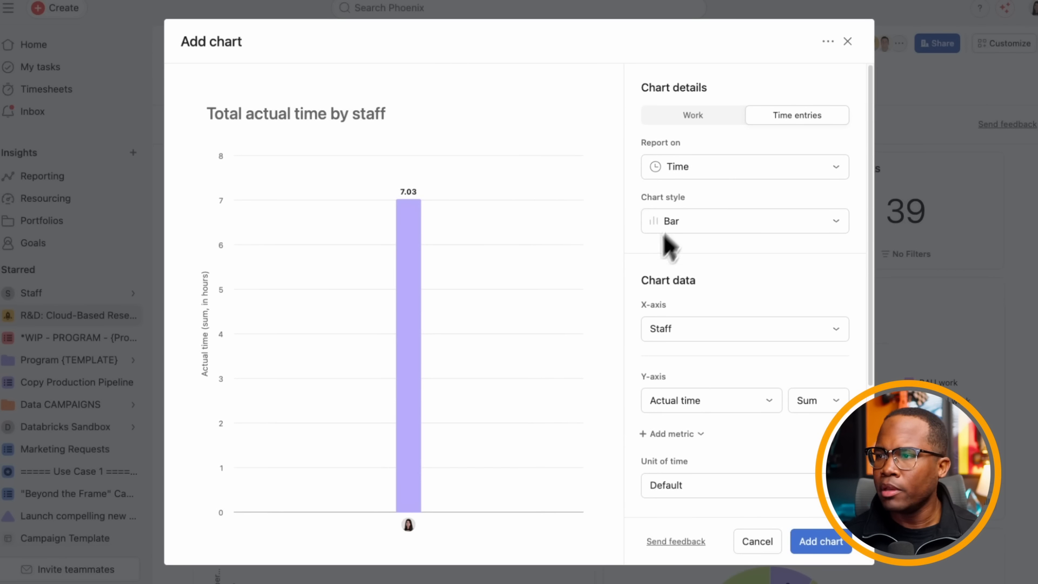
Change the new chart's style to Stacked bar and inspect the staff member's time breakdown.
{"action": "left_click", "coordinate": [695, 223]}
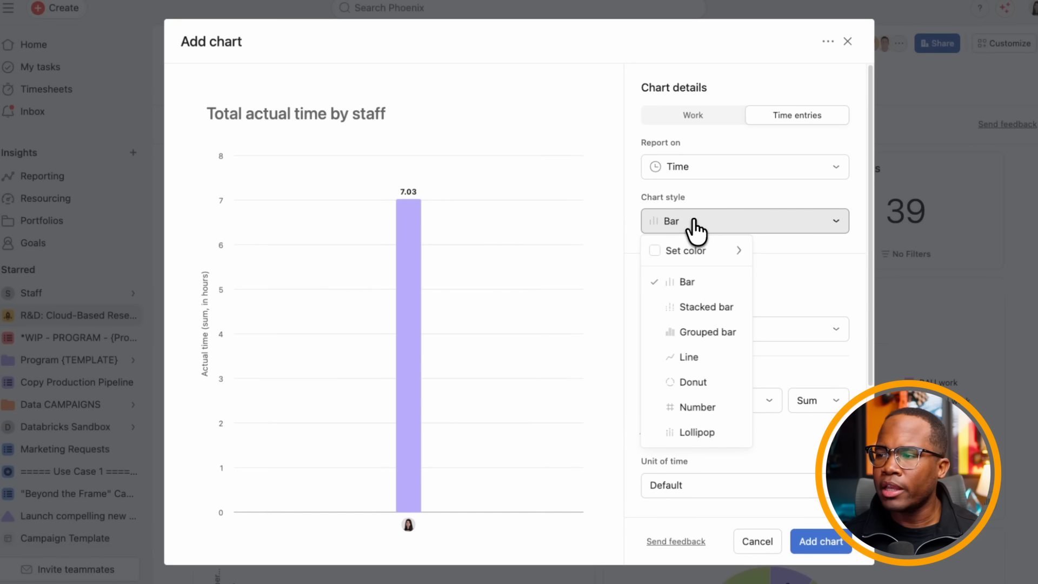
{"action": "left_click", "coordinate": [701, 308]}
{"action": "mouse_move", "coordinate": [384, 341]}
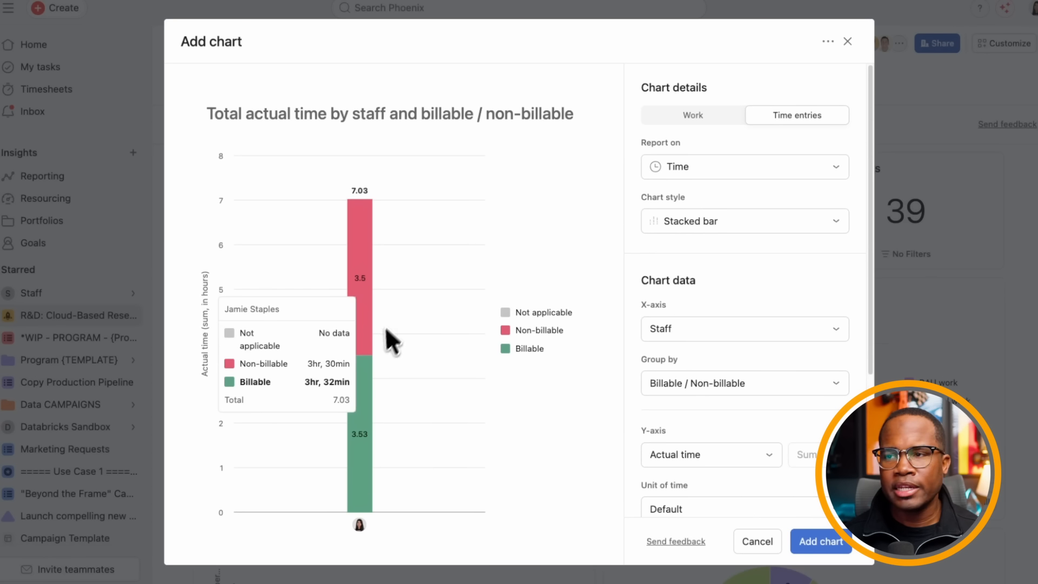
Try grouping the stacked chart by Time categories and switch the grouping back to Billable / Non-billable.
{"action": "scroll", "coordinate": [643, 364], "scroll_direction": "down", "scroll_amount": 3}
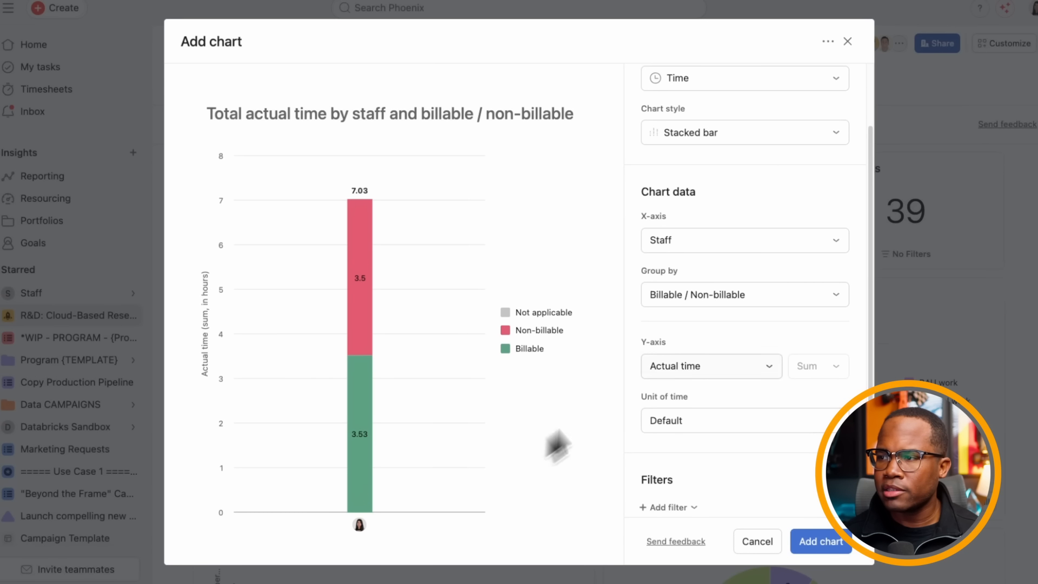
{"action": "left_click", "coordinate": [688, 296]}
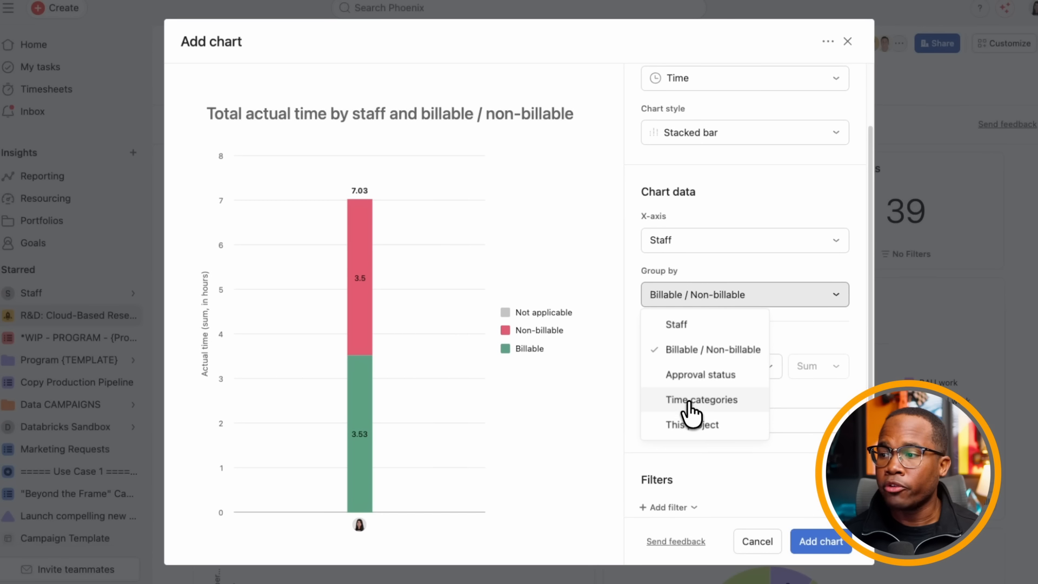
{"action": "left_click", "coordinate": [687, 403]}
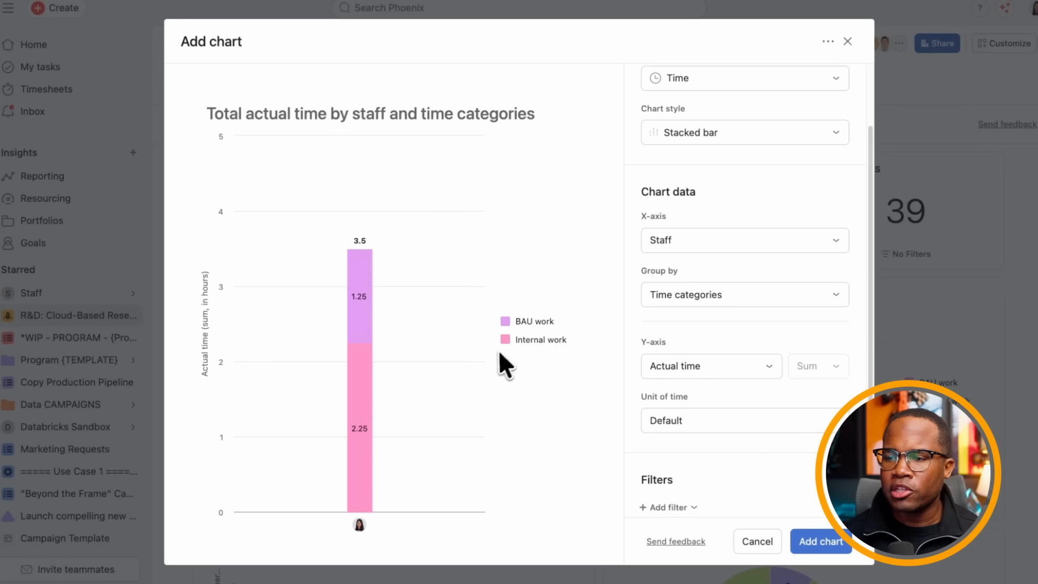
{"action": "mouse_move", "coordinate": [381, 359]}
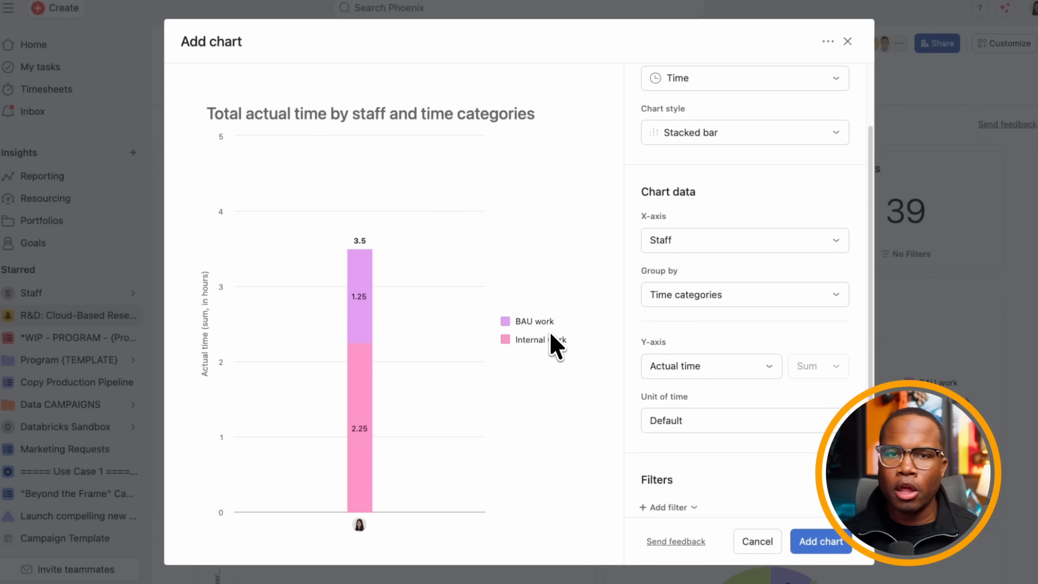
{"action": "left_click", "coordinate": [663, 306]}
{"action": "left_click", "coordinate": [681, 342]}
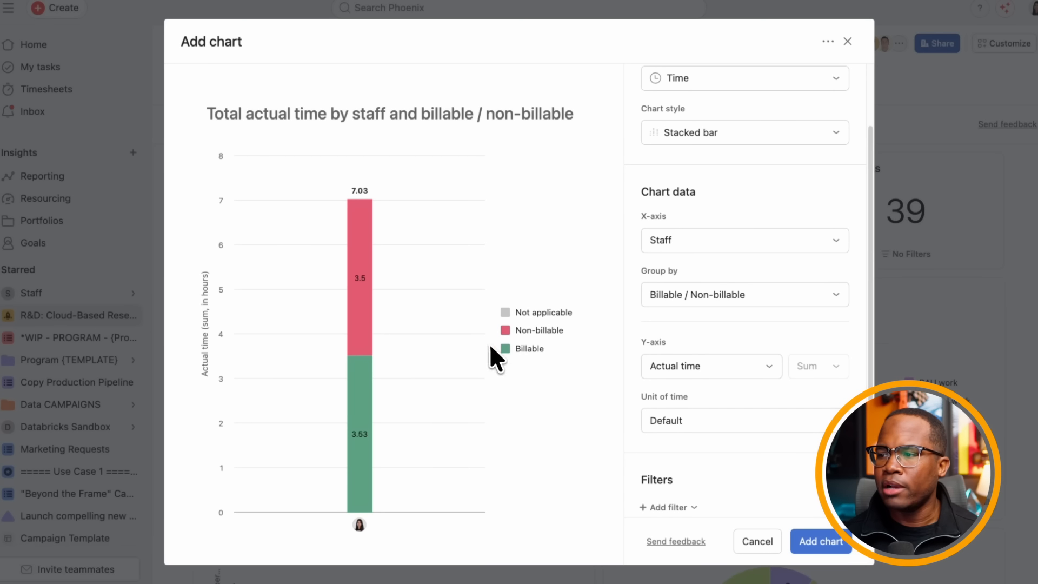
Set the new chart's unit of time to Hours and close the chart setup without adding it.
{"action": "left_click", "coordinate": [696, 425]}
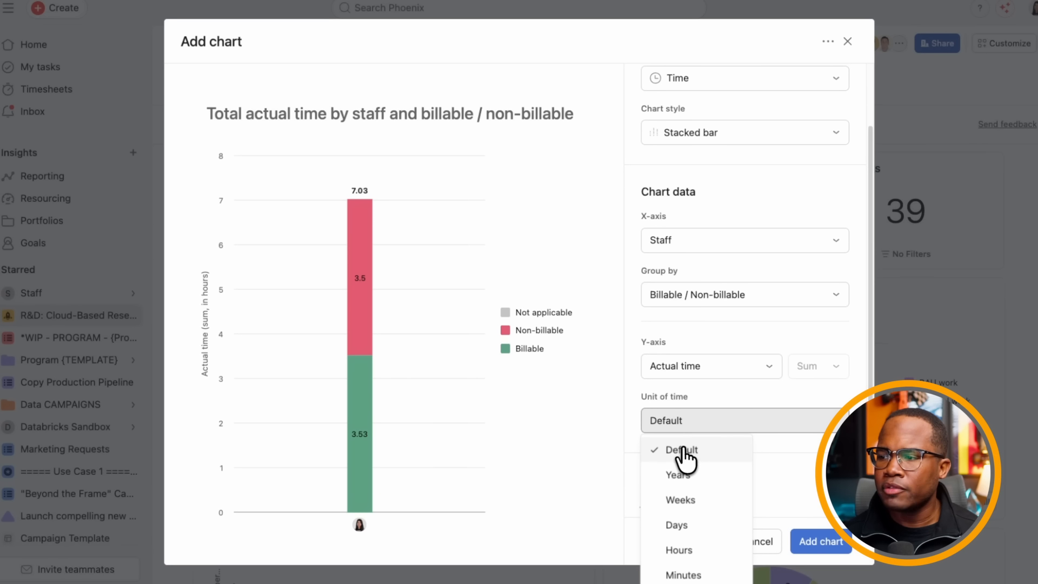
{"action": "left_click", "coordinate": [690, 551]}
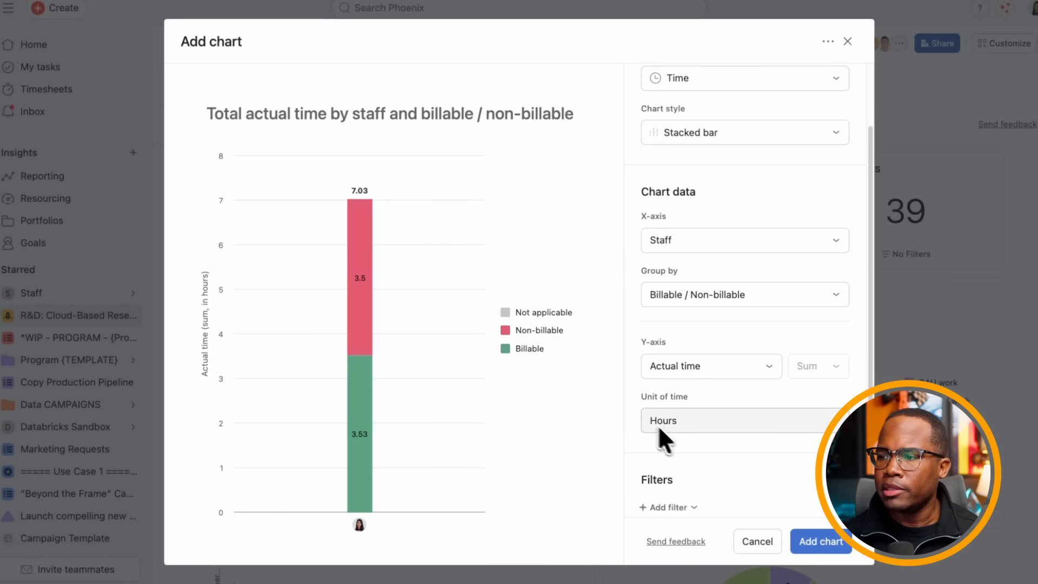
{"action": "left_click", "coordinate": [693, 423]}
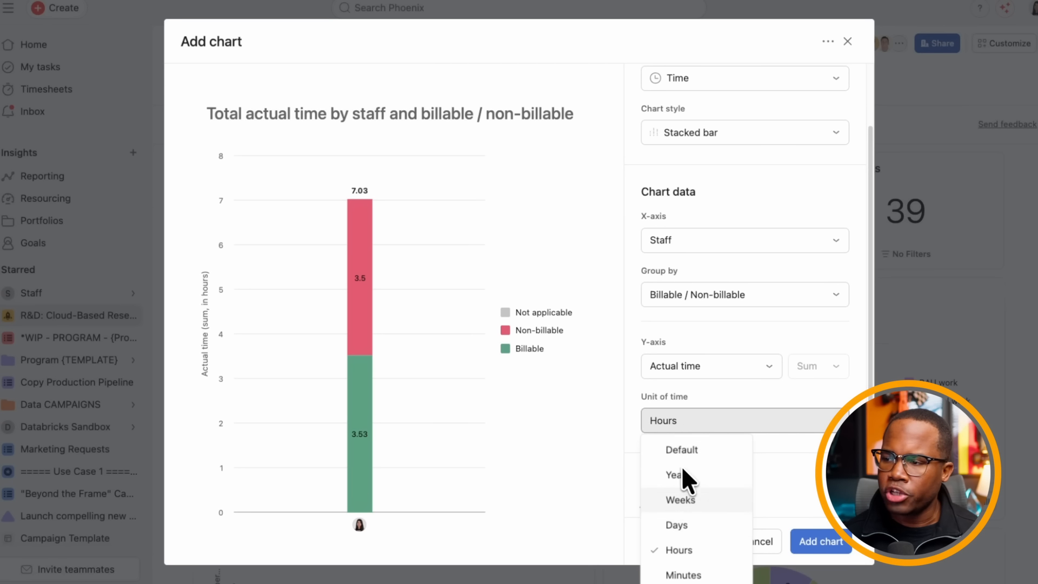
{"action": "left_click", "coordinate": [627, 459]}
{"action": "scroll", "coordinate": [627, 458], "scroll_direction": "down", "scroll_amount": 3}
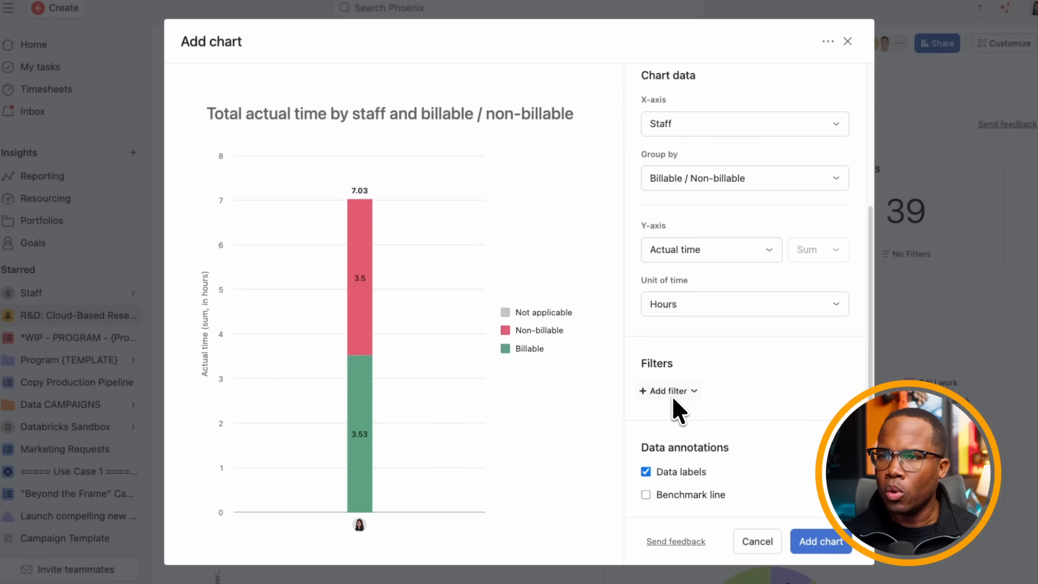
{"action": "left_click", "coordinate": [477, 114]}
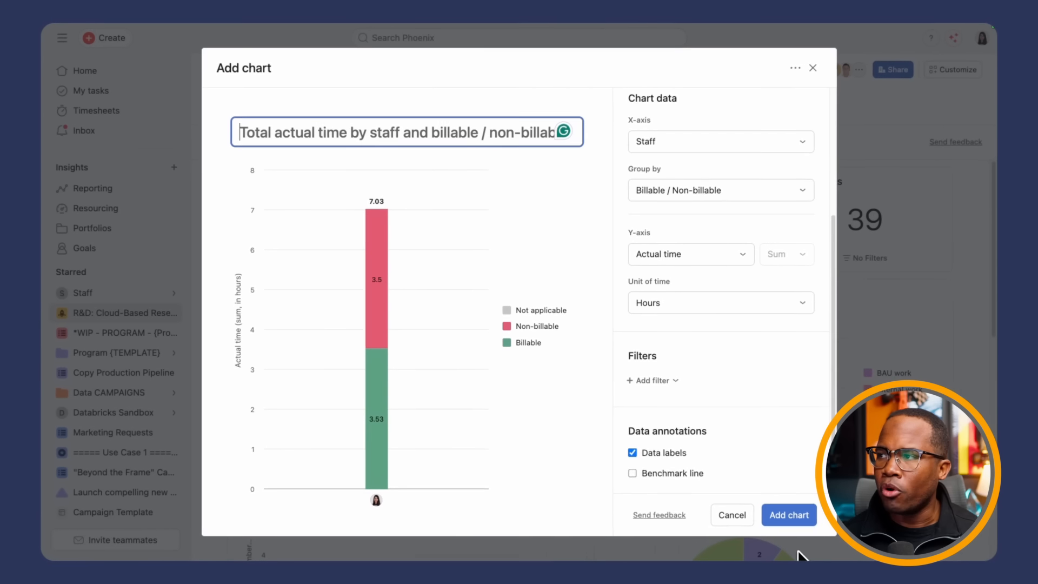
{"action": "left_click", "coordinate": [811, 68]}
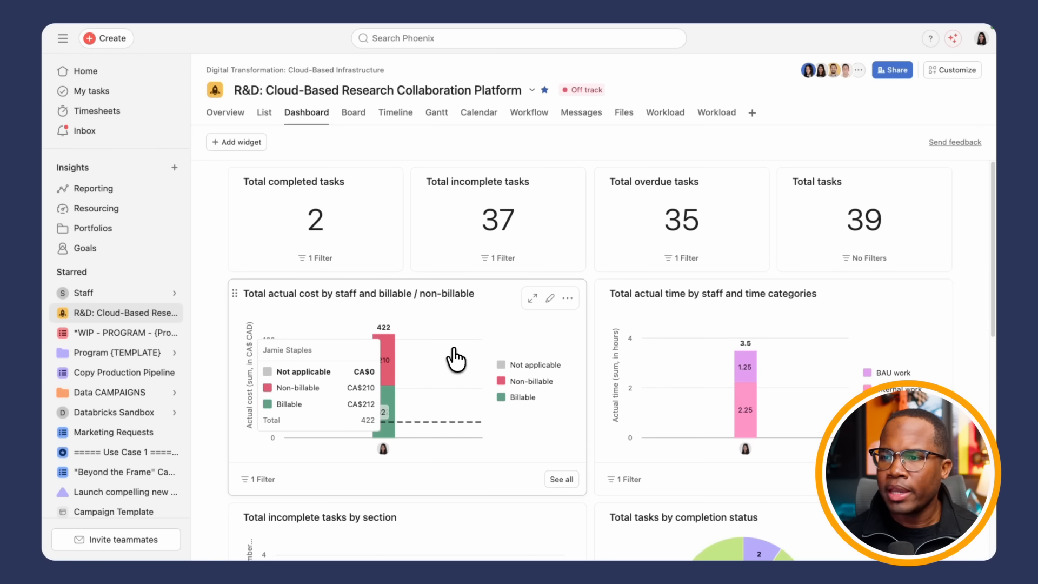
Open the chart of total actual cost by staff and billable / non-billable for editing and review its data and annotation settings.
{"action": "left_click", "coordinate": [550, 298]}
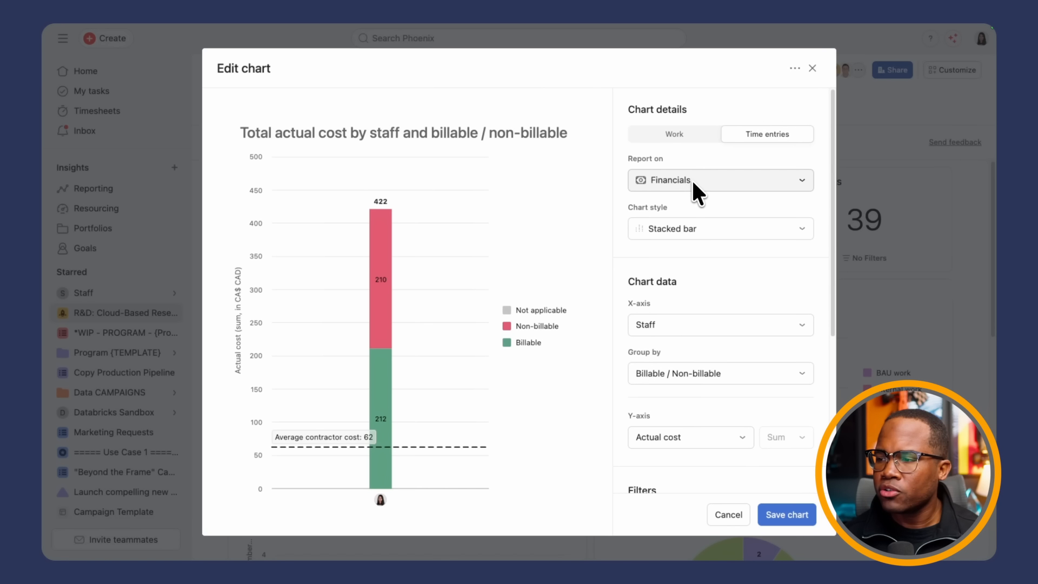
{"action": "scroll", "coordinate": [706, 371], "scroll_direction": "down", "scroll_amount": 5}
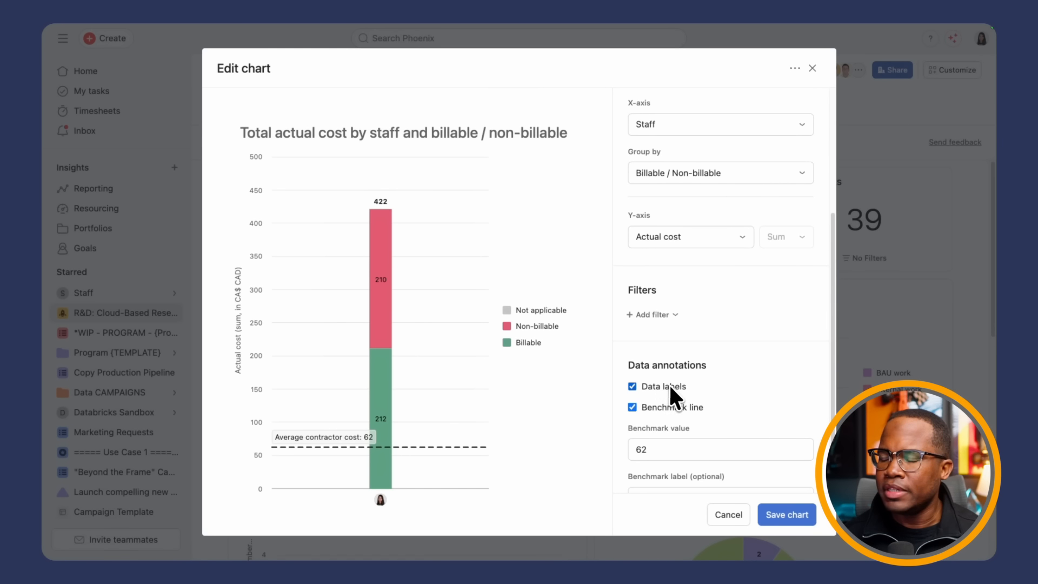
{"action": "scroll", "coordinate": [671, 416], "scroll_direction": "down", "scroll_amount": 2}
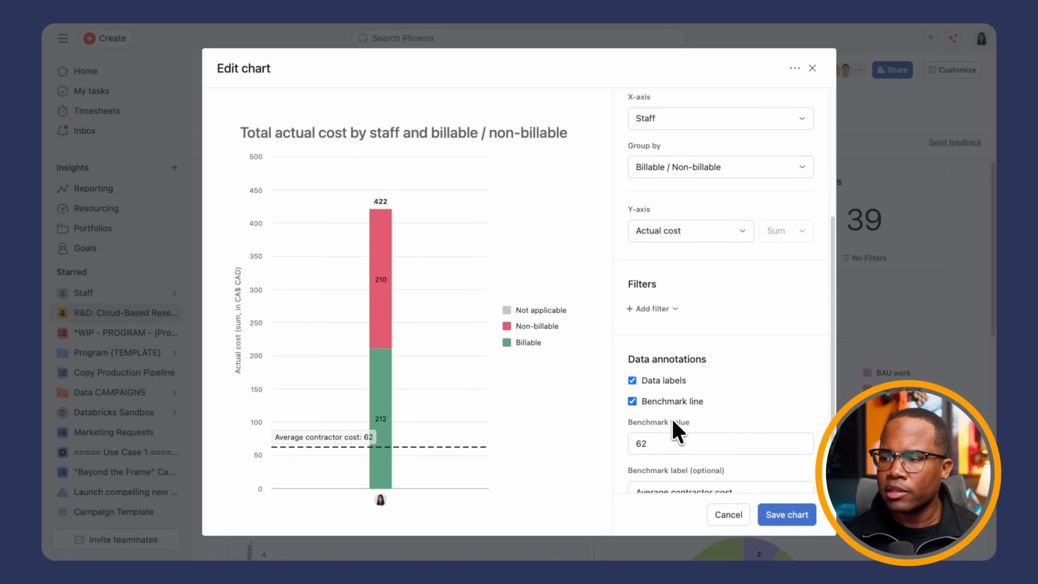
Switch the cost chart's data labels and benchmark line off and back on.
{"action": "left_click", "coordinate": [632, 335]}
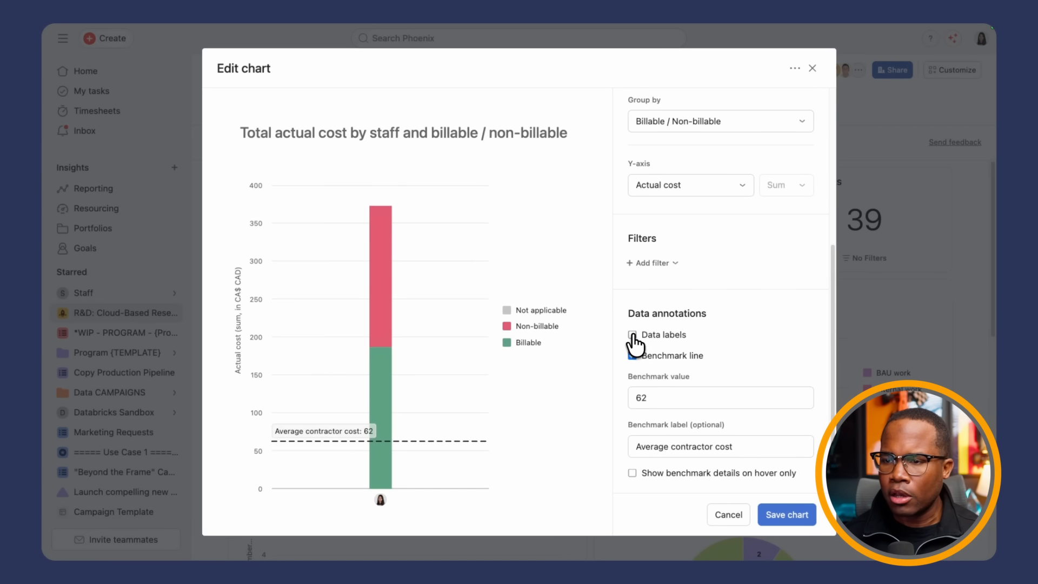
{"action": "left_click", "coordinate": [632, 335]}
{"action": "left_click", "coordinate": [633, 335]}
{"action": "left_click", "coordinate": [633, 335]}
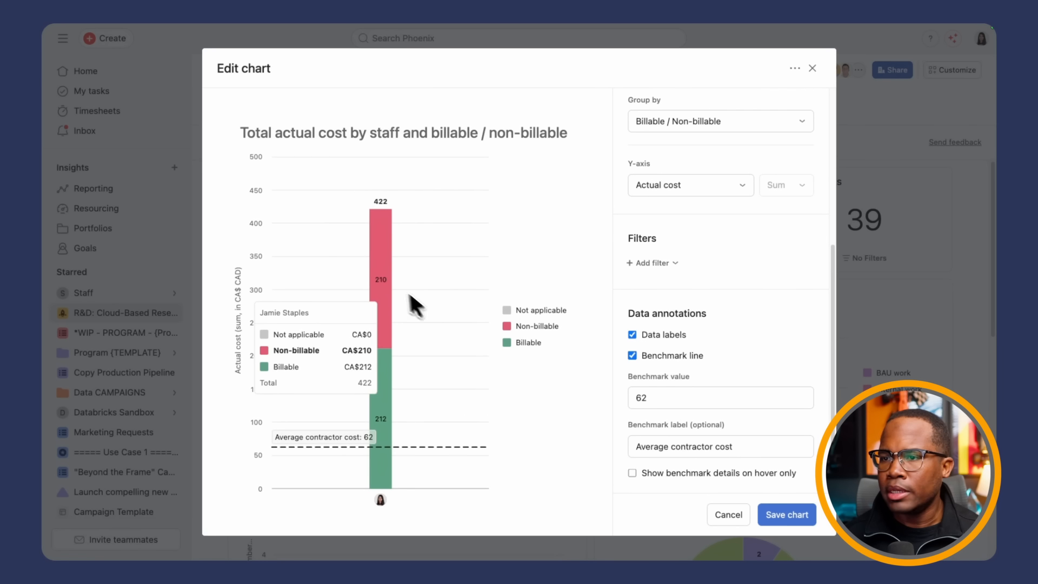
{"action": "left_click", "coordinate": [633, 356]}
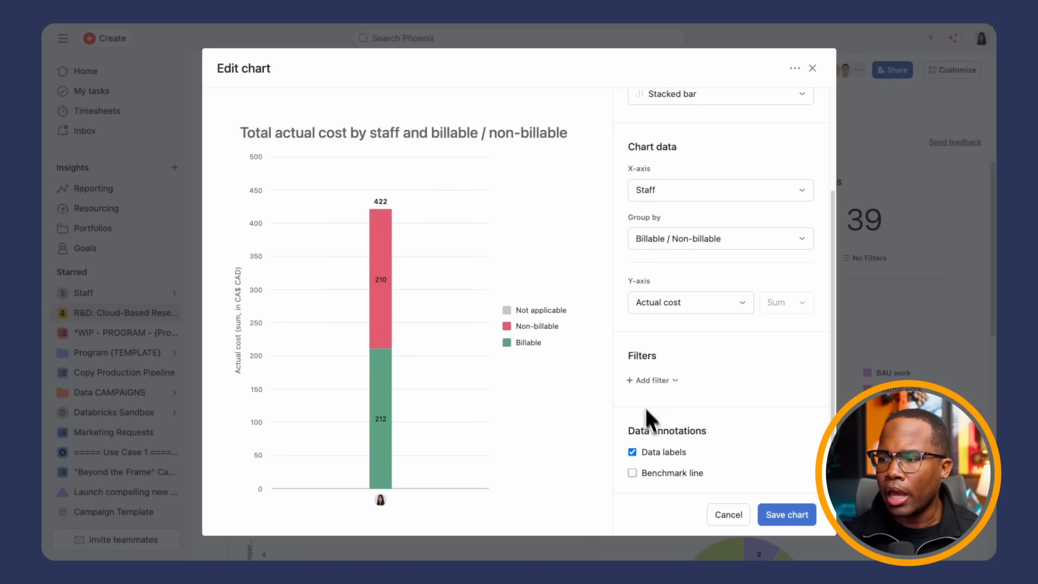
{"action": "left_click", "coordinate": [631, 474]}
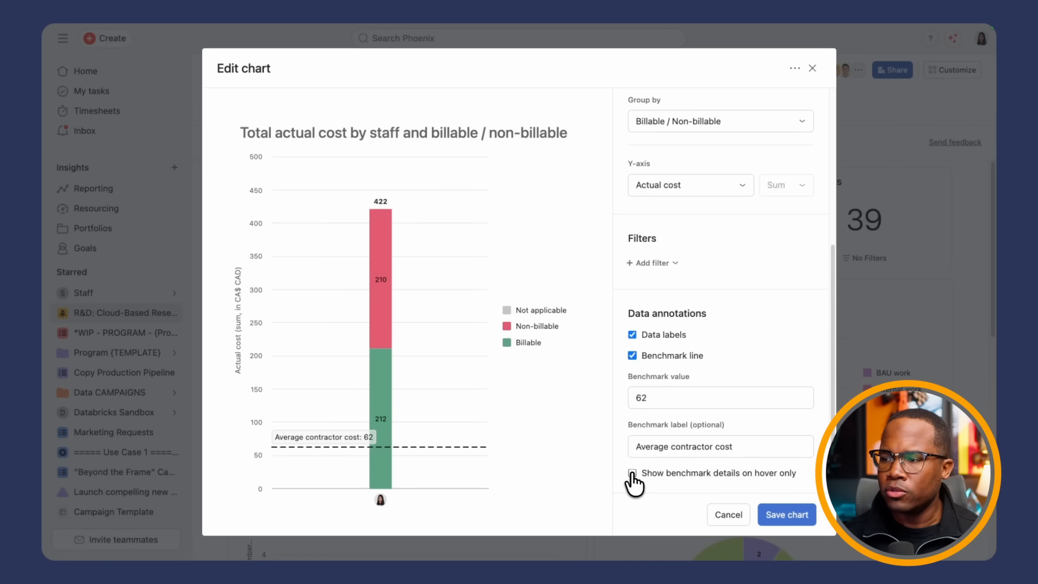